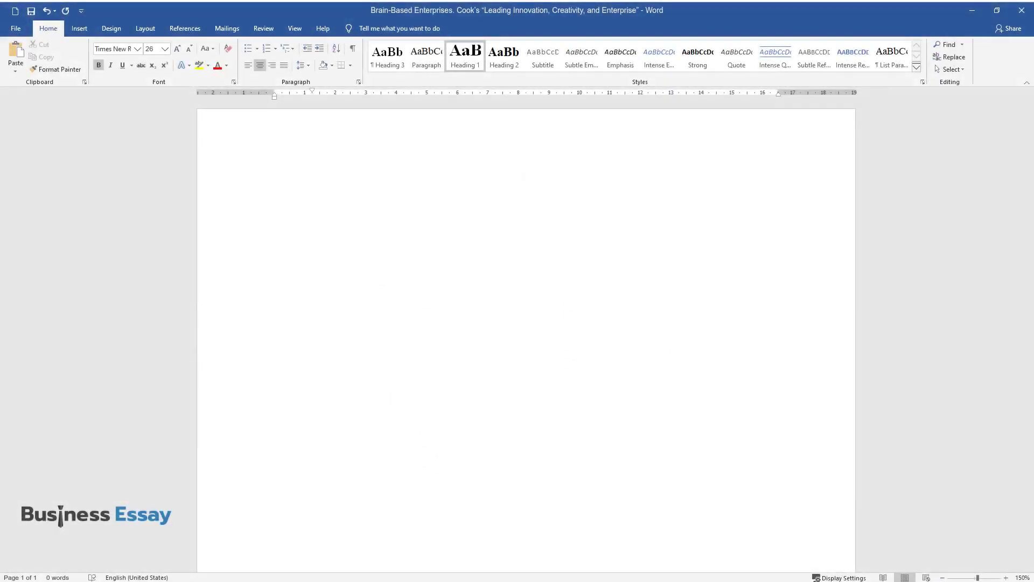
# Step: Enter the centred essay title “Brain-Based Enterprises. Cook’s ‘Leading Innovation, Creativity, and Enterprise’” on the blank page
pyautogui.write('Brain-Based')
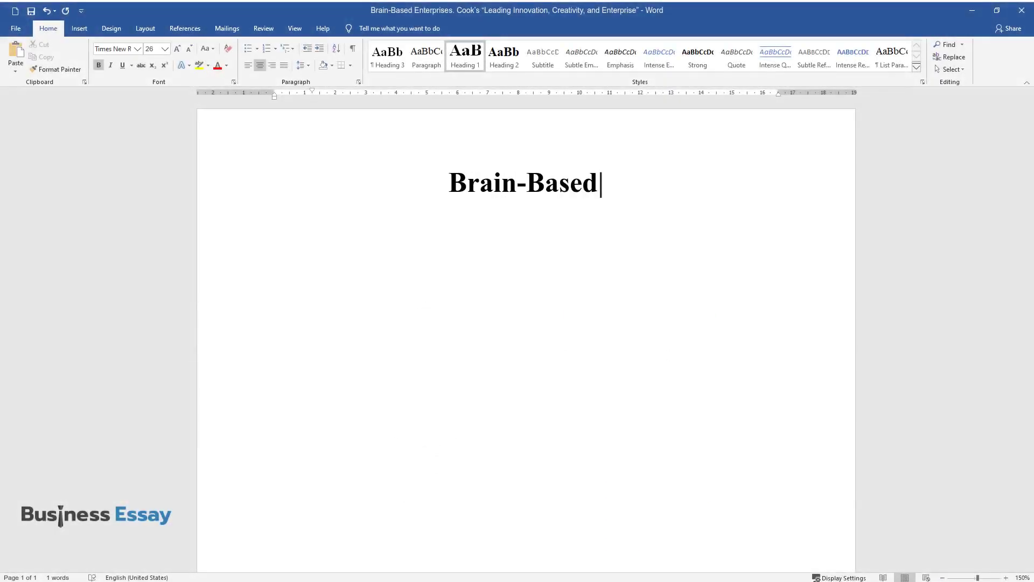
pyautogui.write(' Enterprises. Cook\'s "Leading Innovat')
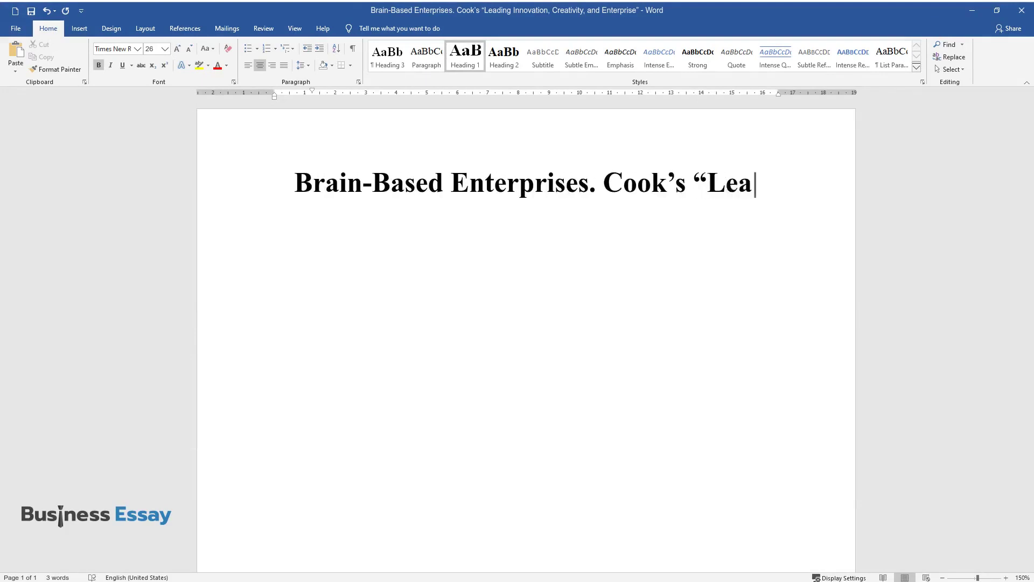
pyautogui.write('ion, Creativ')
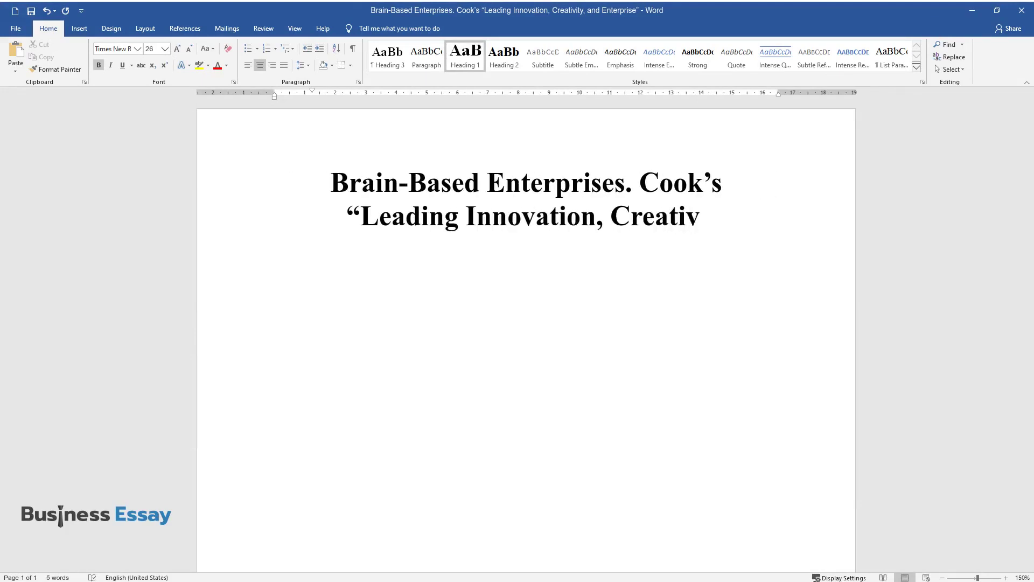
pyautogui.write('ity, and Enterprise"')
pyautogui.press('Return')
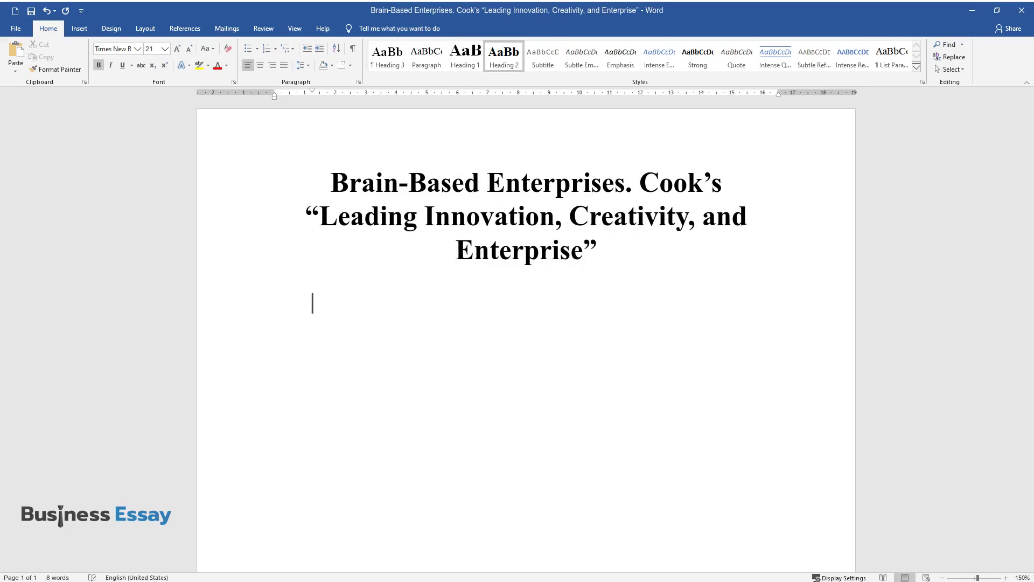
# Step: Add the “Introduction” heading and open its paragraph with “Creativity and innovation are the most important aspects of any business of today.”
pyautogui.write('Introduction')
pyautogui.press('Return')
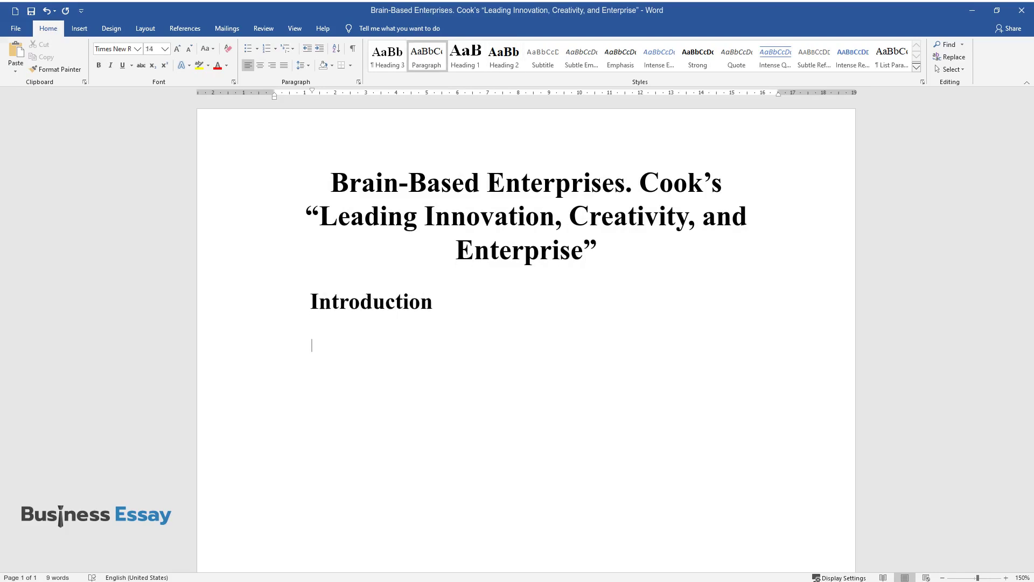
pyautogui.write('Creativity and innovation are the most important aspects of any business of')
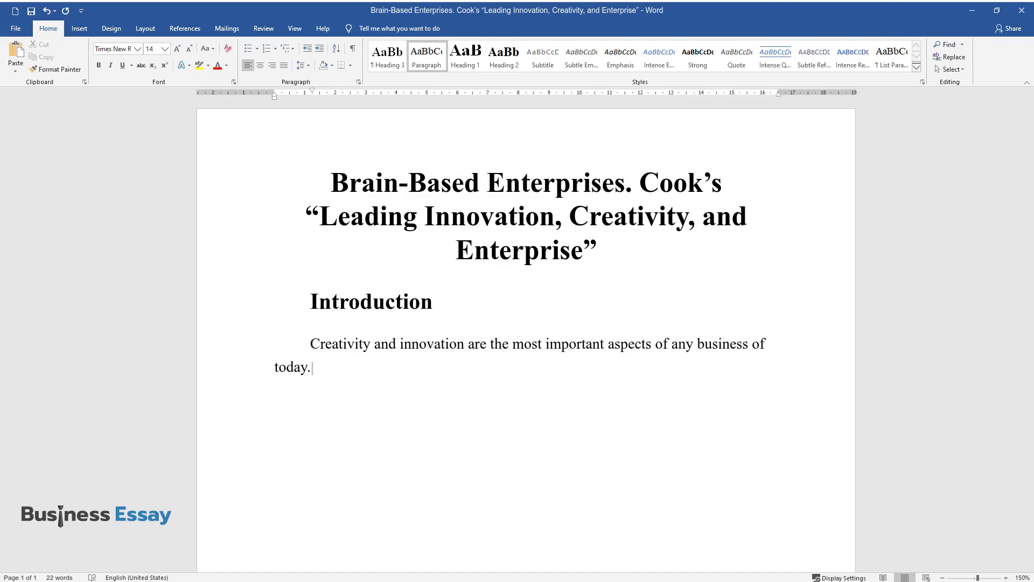
# Step: Add the sentence “Intellectual capital is the main driving force behind any long-lasting development or productivity growth.”
pyautogui.write(' today. Intellectual capital is the main d')
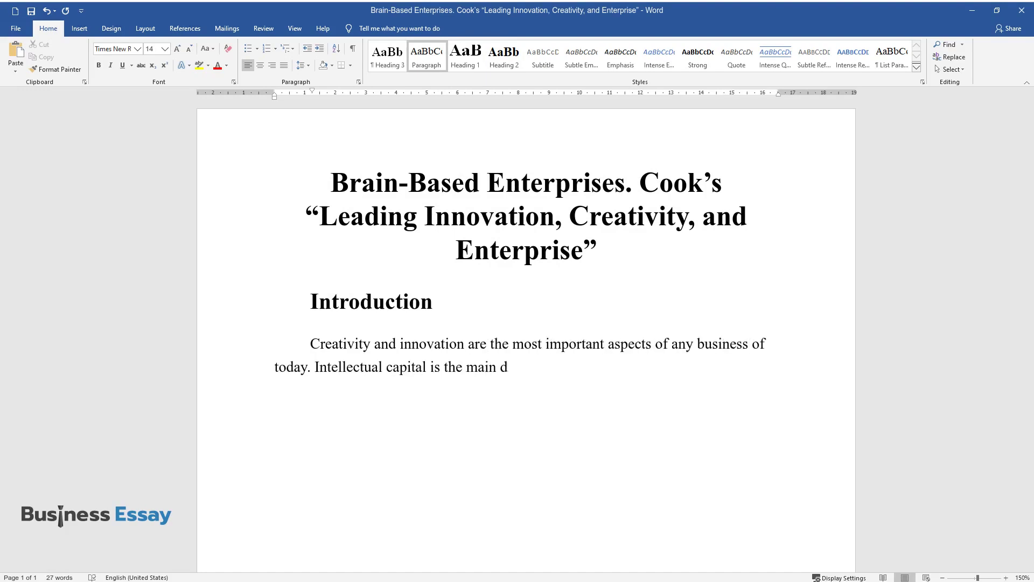
pyautogui.write('riving force behind any long-lasti')
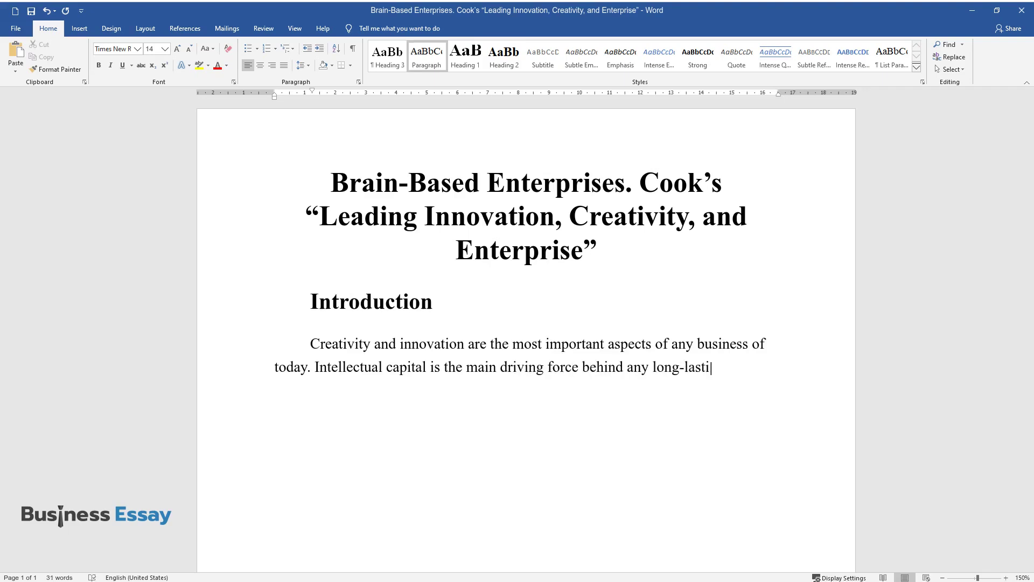
pyautogui.write('ng development or productivity grow')
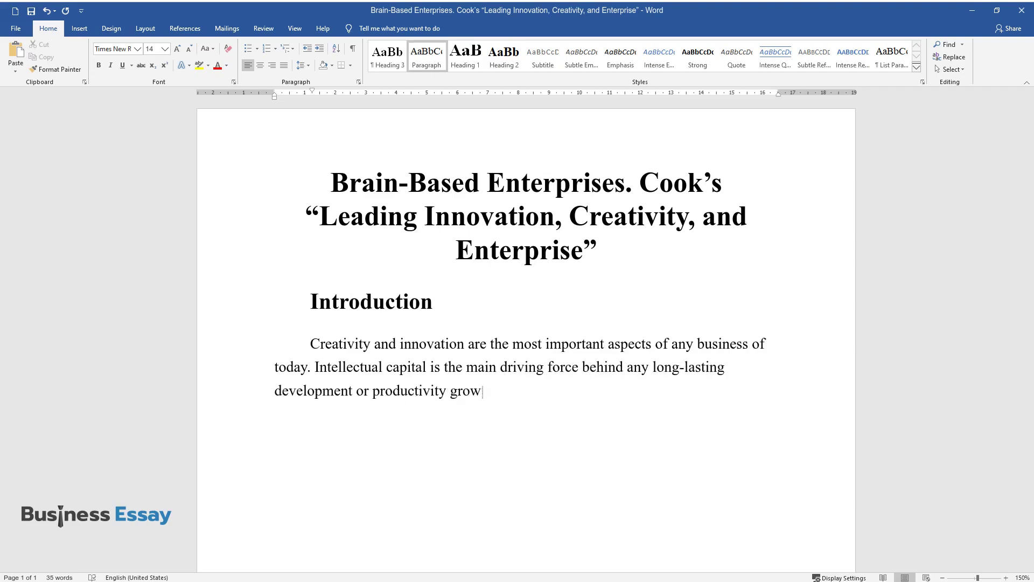
# Step: Continue the introduction with “The main purpose of any leader is to facilitate the output of the full potential of his subordinates”
pyautogui.write('th. The main purpose of any leader')
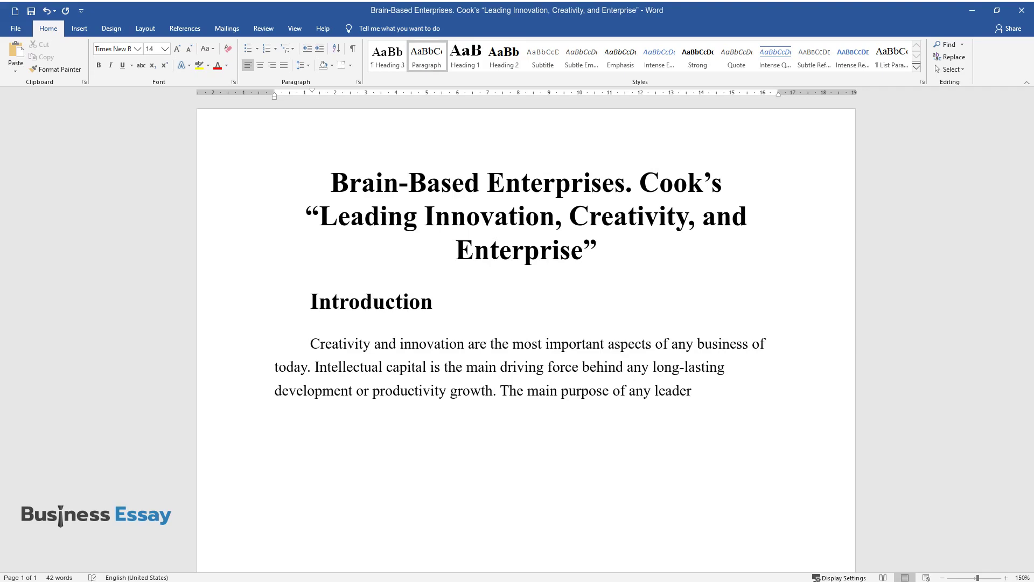
pyautogui.write(' is to facilitate the out')
pyautogui.scroll(-2, 526, 323)
pyautogui.write('put of th')
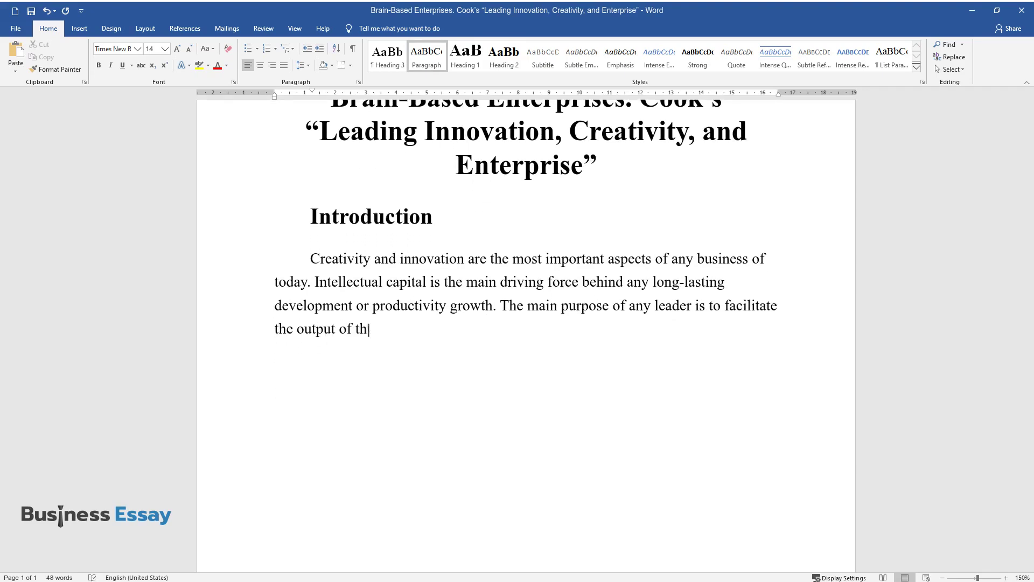
pyautogui.write('e full potential of his subordinate')
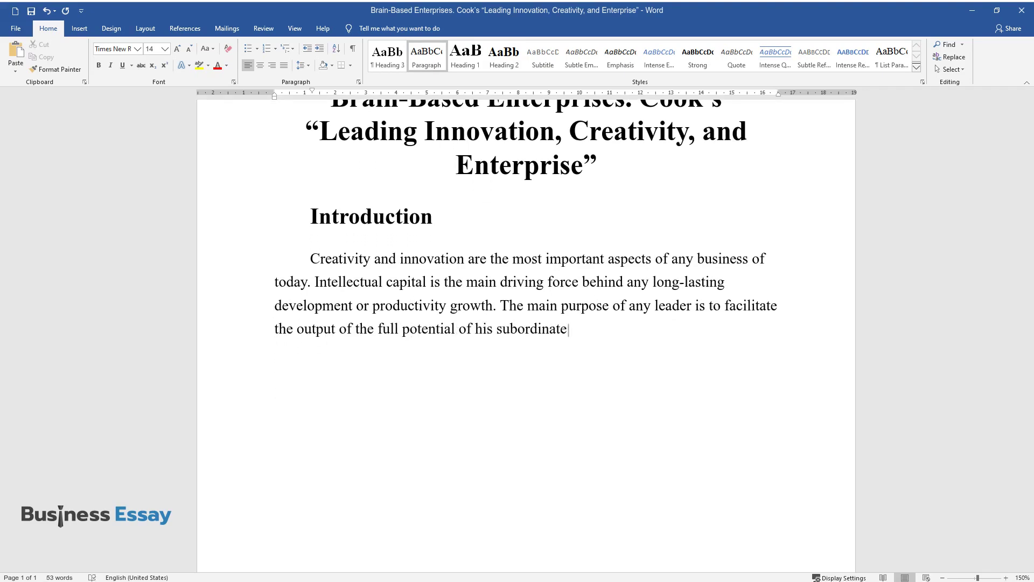
# Step: Complete the sentence about leaders with “, especially in such a highly competitive environment as an information-era society.”
pyautogui.write('s, especially in such a highly com')
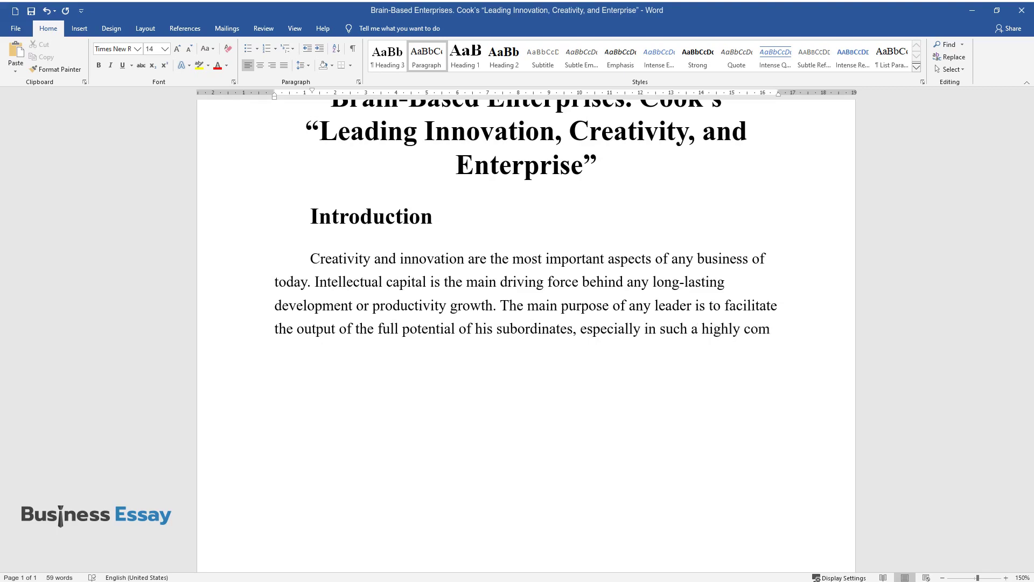
pyautogui.write('petitive environment as an informat')
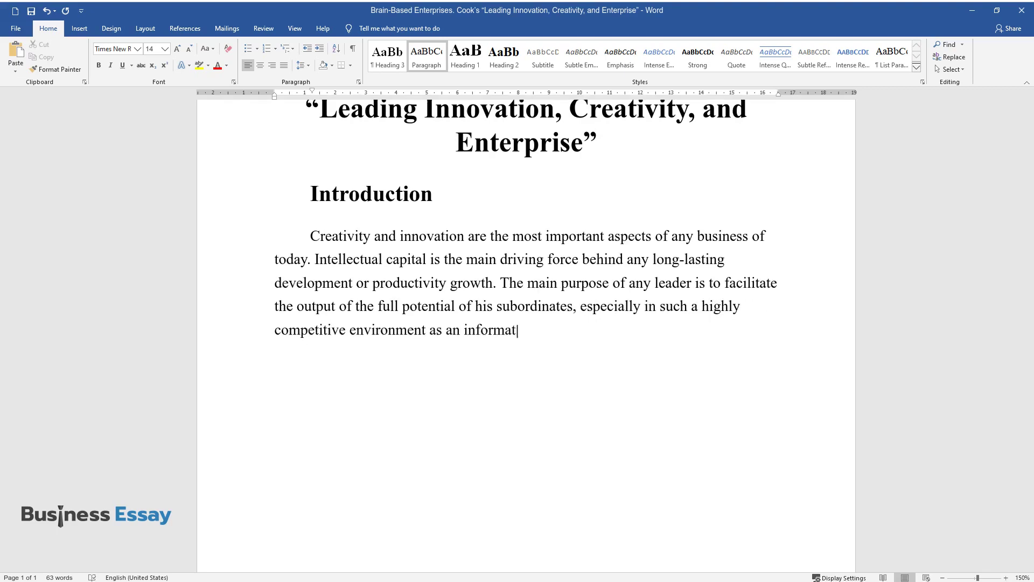
pyautogui.write('ion-era society. That is why brain')
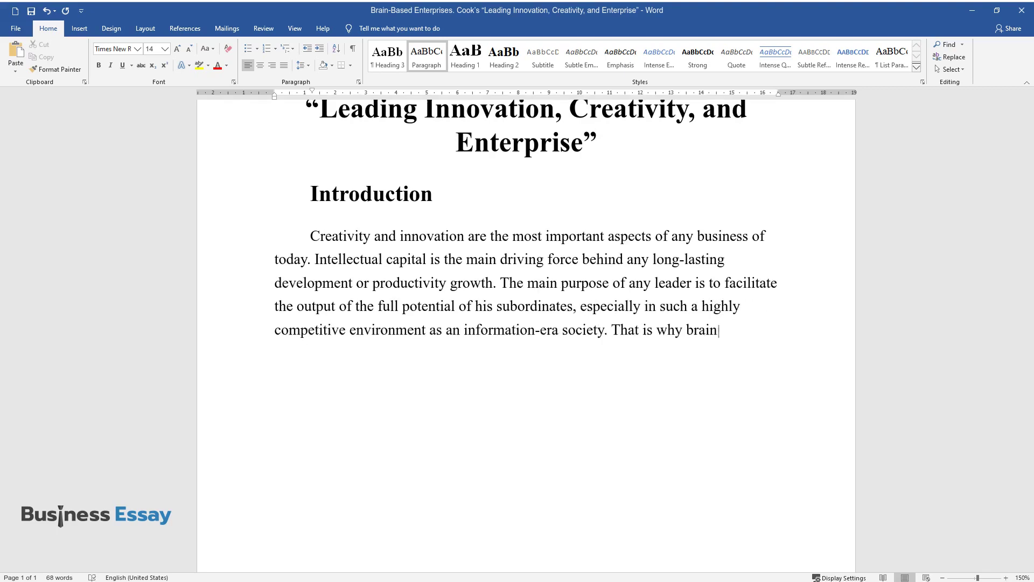
# Step: Write “That is why brain-based enterprise studies are so important; this system is developed specifically to cater to those needs of mental capital.”
pyautogui.write('-based enterprise studies are so im')
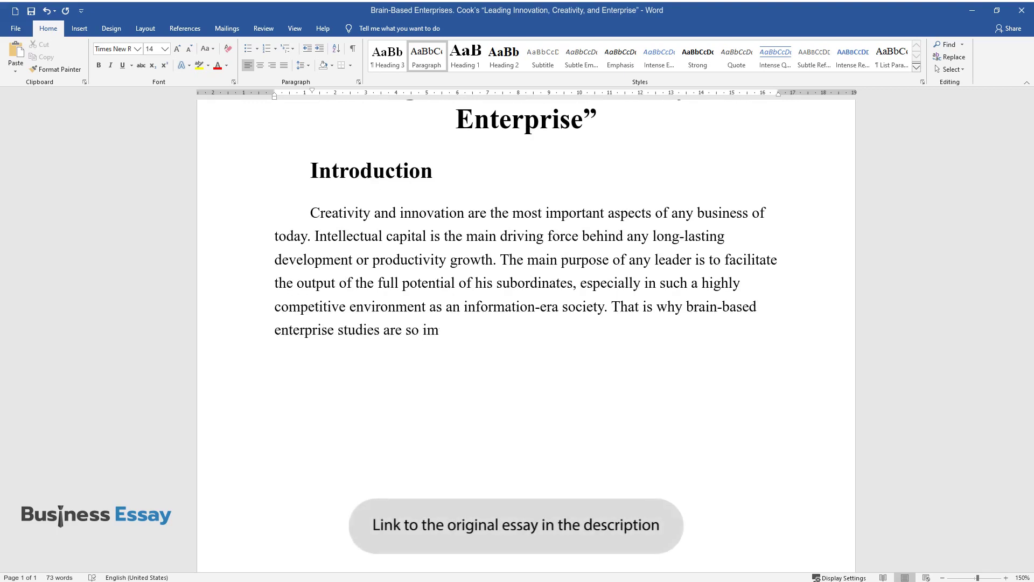
pyautogui.write('portant; this system is developed ')
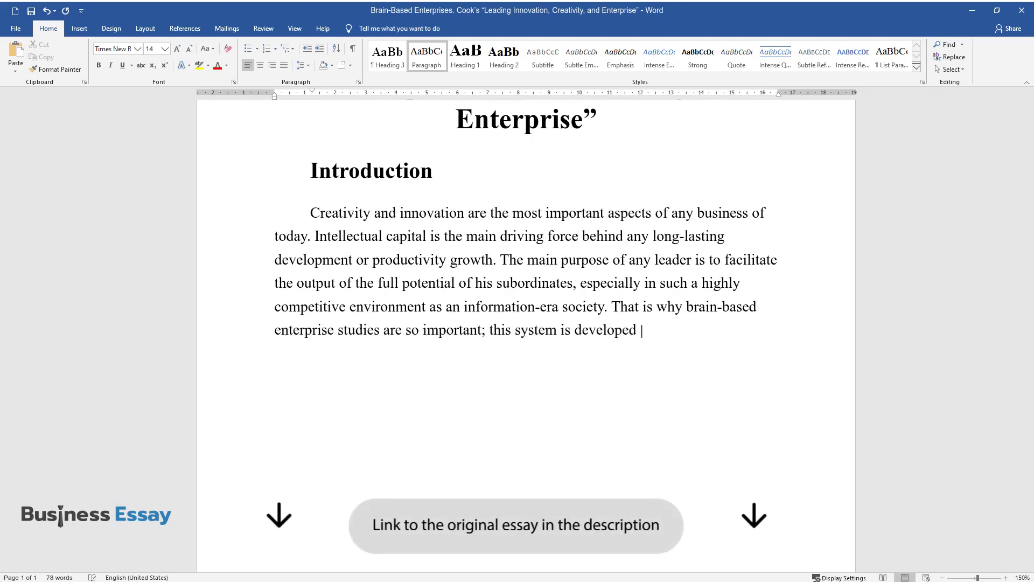
pyautogui.write('specifically to cater to those need')
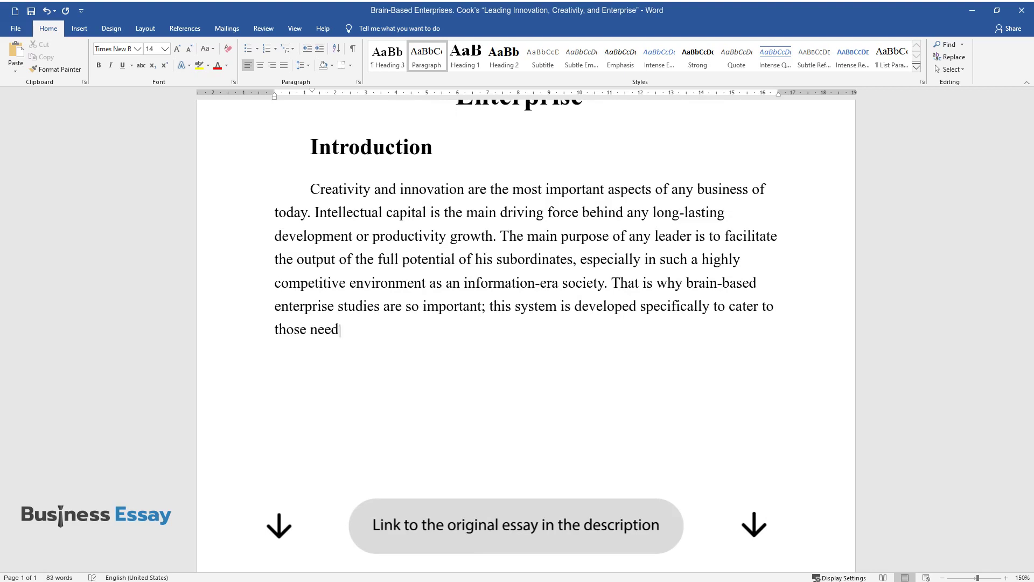
pyautogui.write('s of mental capital. Therefore, th')
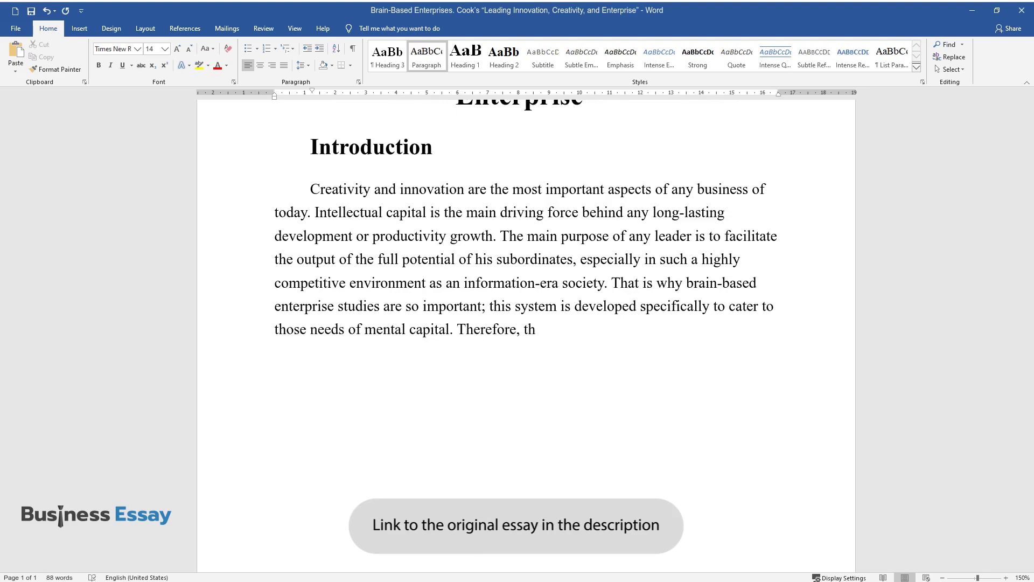
# Step: Write “Therefore, this paper will thoroughly study Peter James Cook’s work ‘Leading Innovation, Creativity, and Enterprise’, because this study is”
pyautogui.write('is paper will thoroughly study Pete')
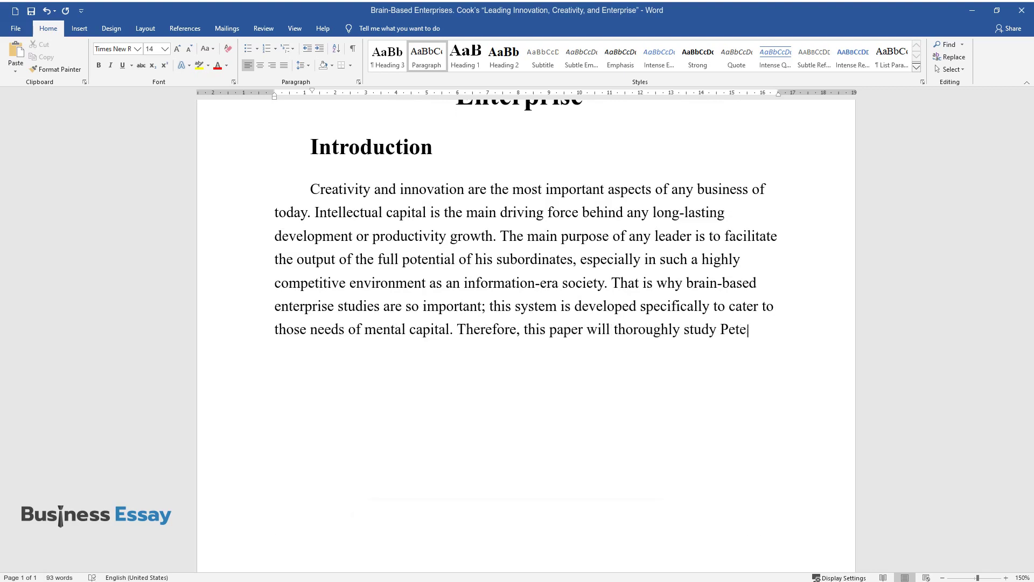
pyautogui.write('r James Cook\'s work "Leading Innovation, Creativity,')
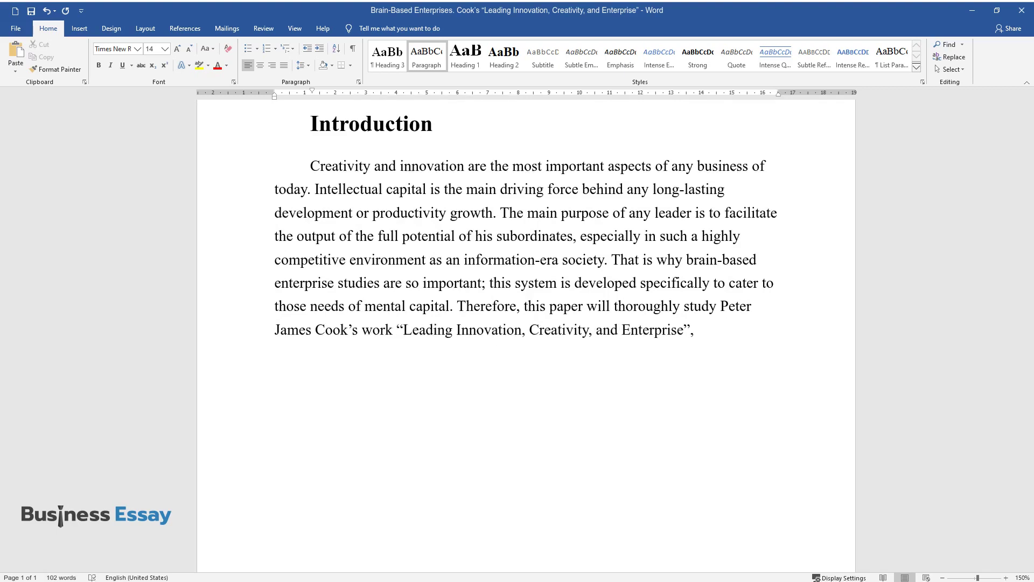
pyautogui.write(' and Enterprise”, because this study is the pioneer')
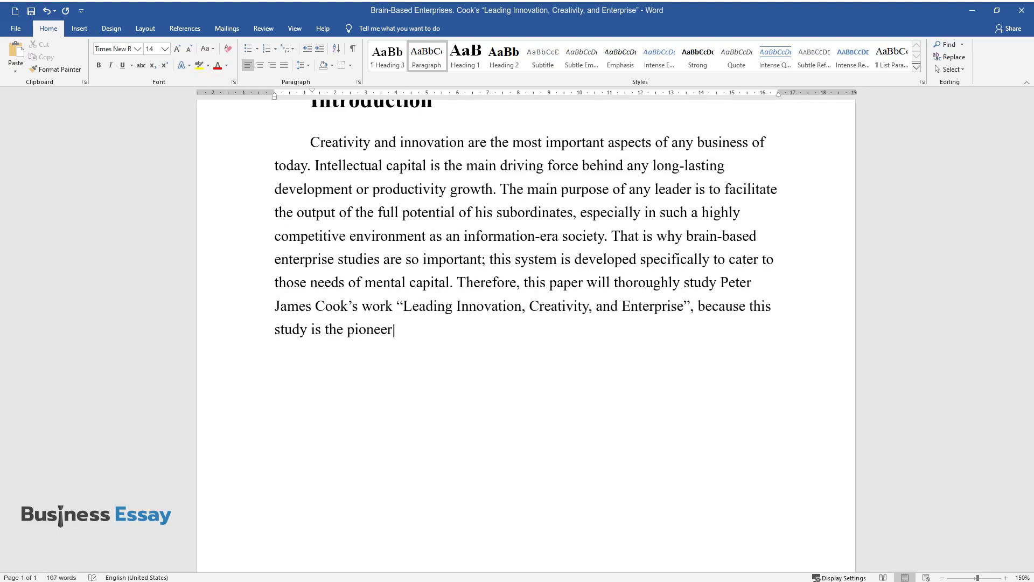
# Step: Finish the introduction paragraph with “the pioneering research in the field of brain-based enterprises.” and start a new paragraph
pyautogui.write('ing research in the field of brain-')
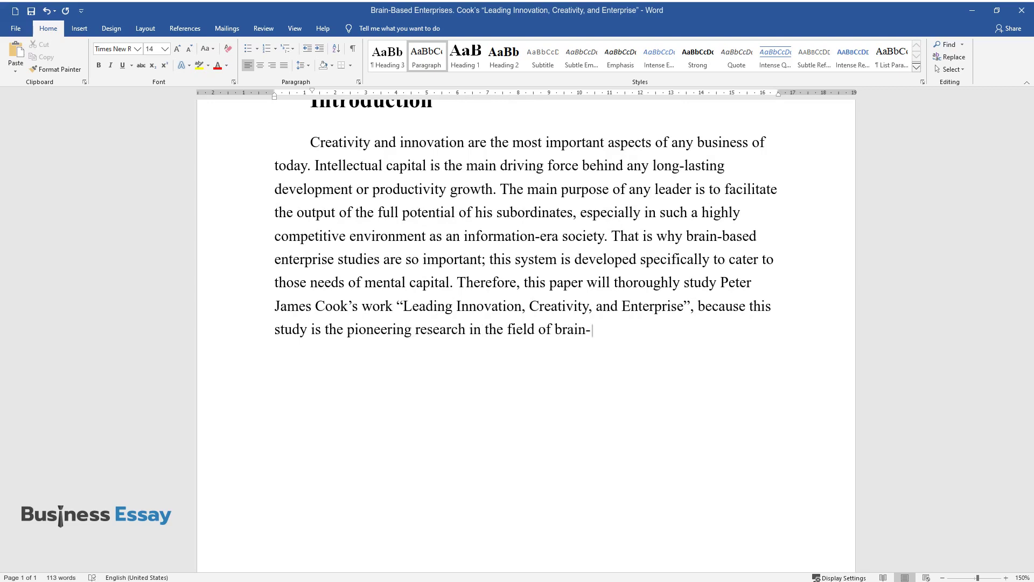
pyautogui.write('based enterprises.')
pyautogui.press('Return')
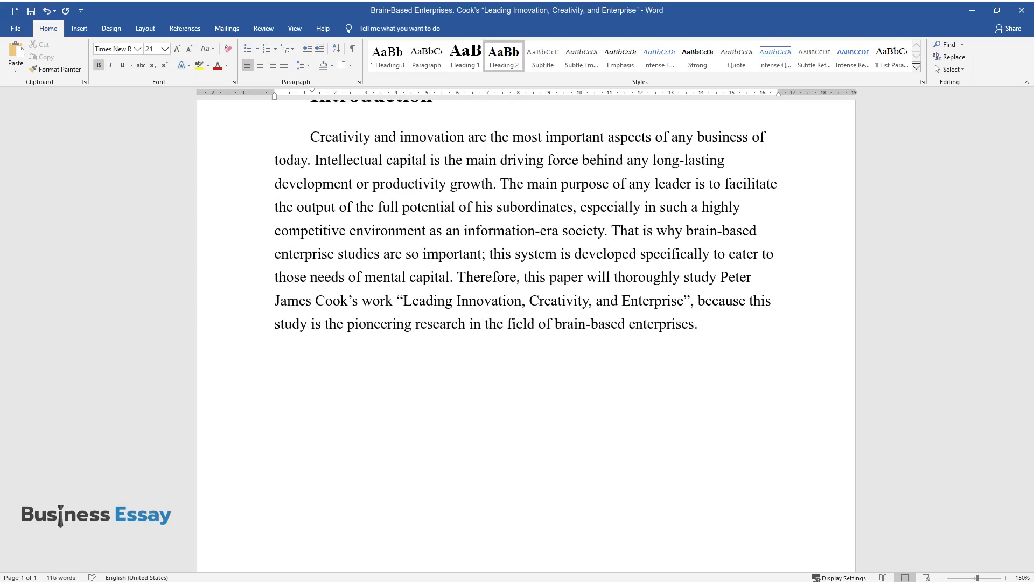
# Step: Add the section heading “Core Principles of Brain-Based Enterprises” below the introduction
pyautogui.write('Core Principles of Brain-B')
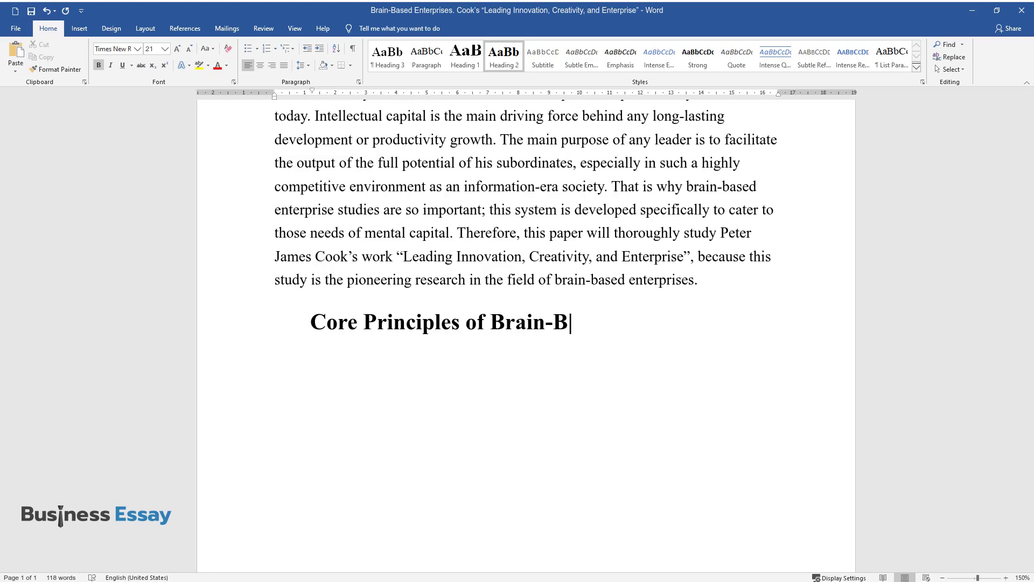
pyautogui.write('ased Enterprises')
pyautogui.press('Return')
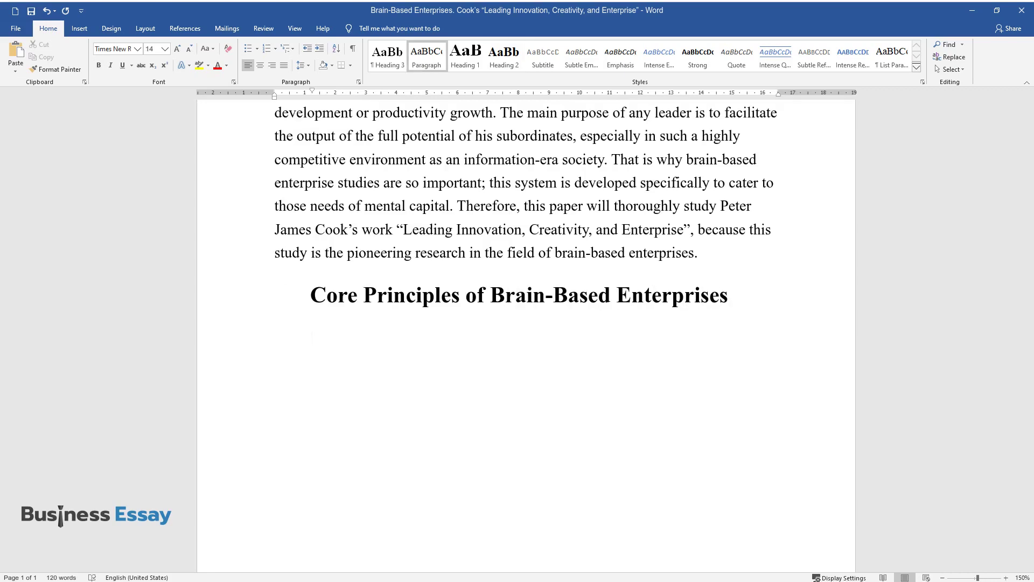
# Step: Open the new section with “The brain-based enterprise system tries to build a productive environment where creativity and innovation can grow naturally.”
pyautogui.write('The brain-based enterprise system tries to b')
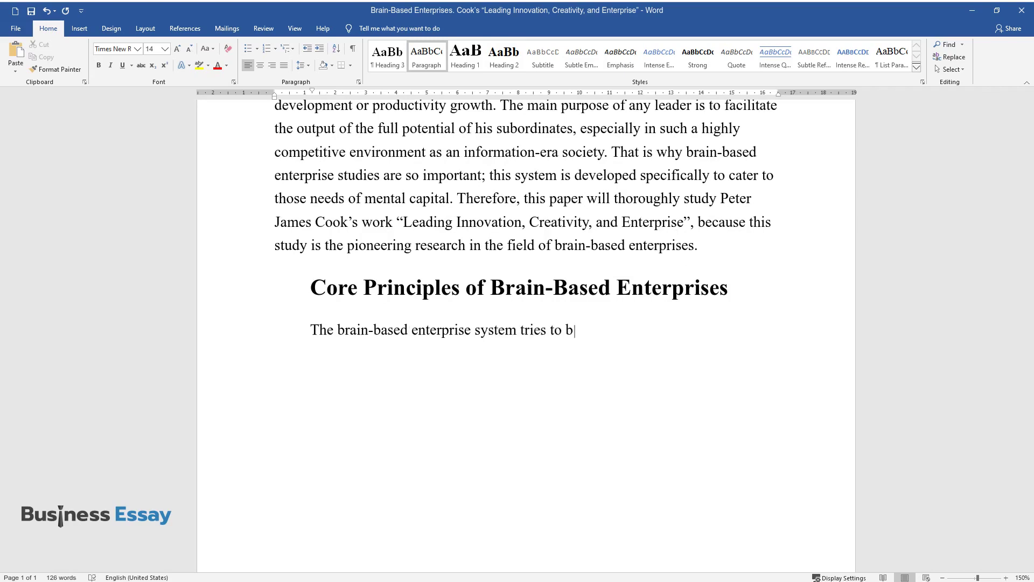
pyautogui.write('uild a productive environment where')
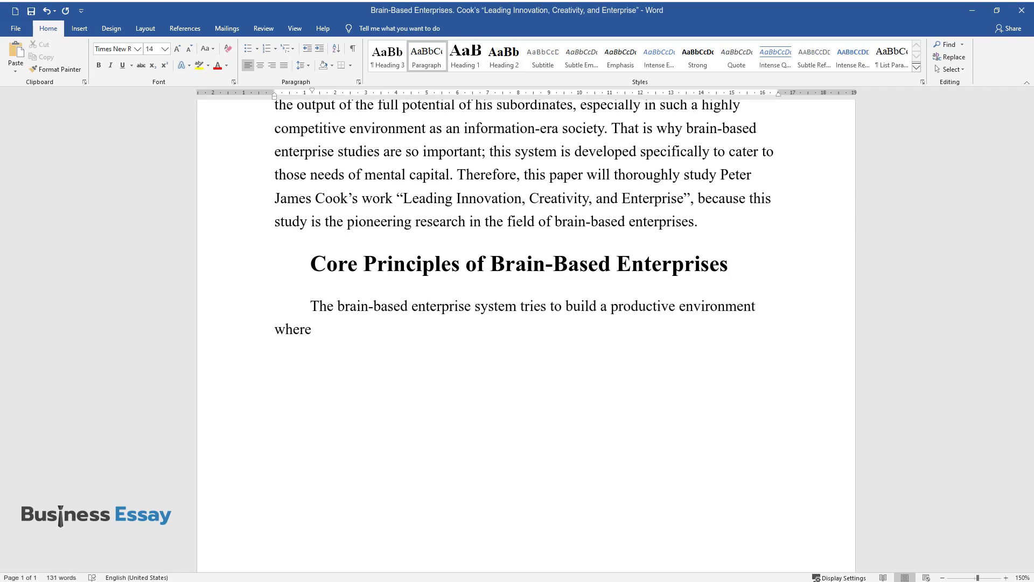
pyautogui.write(' creativity and innovation can grow')
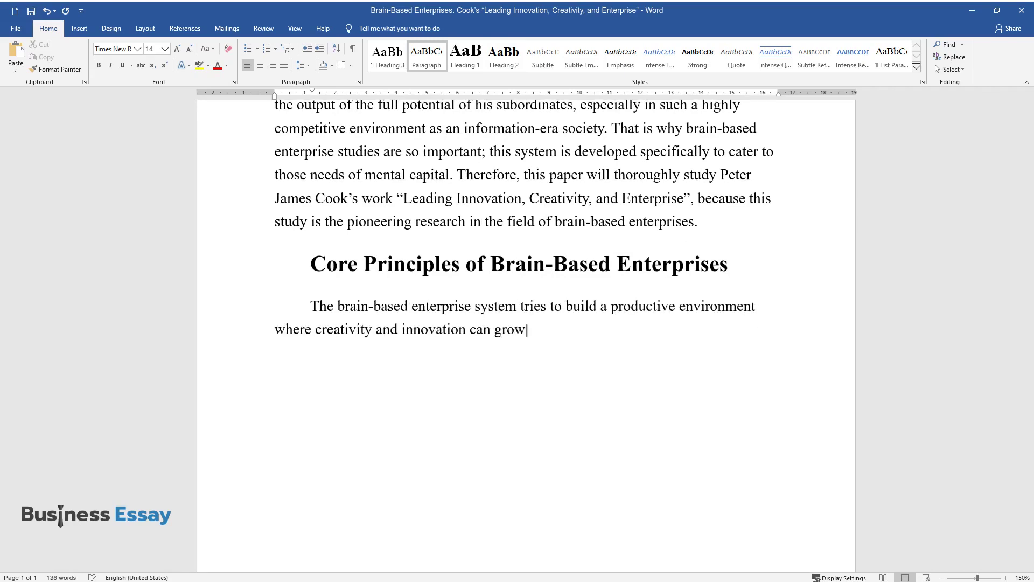
# Step: Add “It shapes both the working space and working process, to keep every part of an employee’s behavior properly stimulated for the best performance.”
pyautogui.write(' naturally. It shapes both the work')
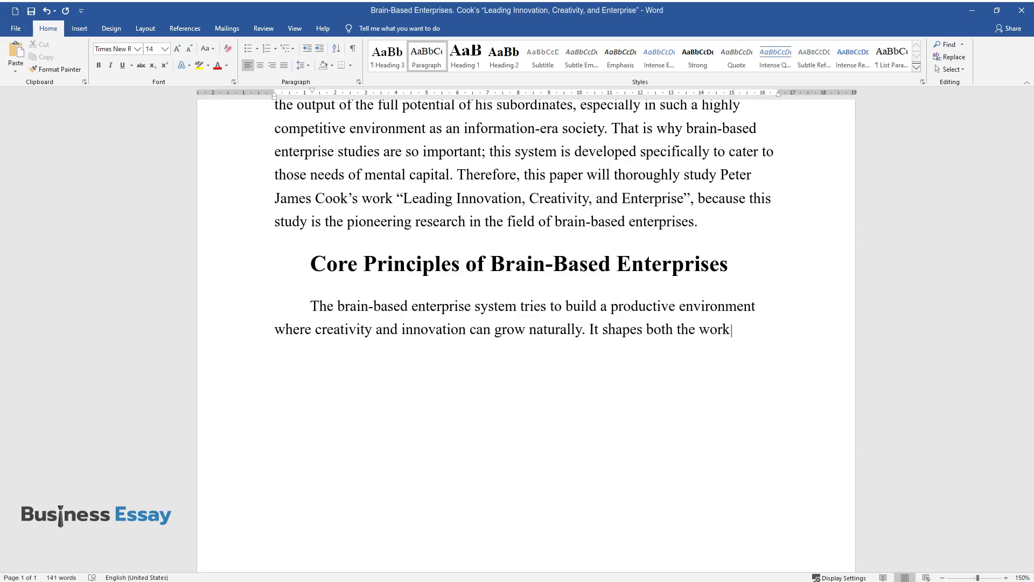
pyautogui.write('ing space and working process, to k')
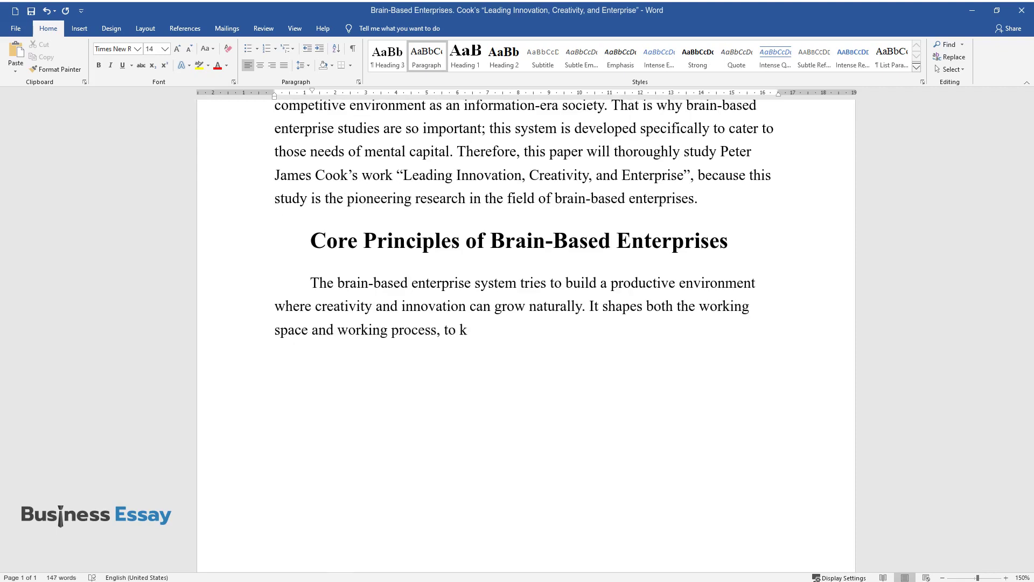
pyautogui.write('eep every part of an employee’s beh')
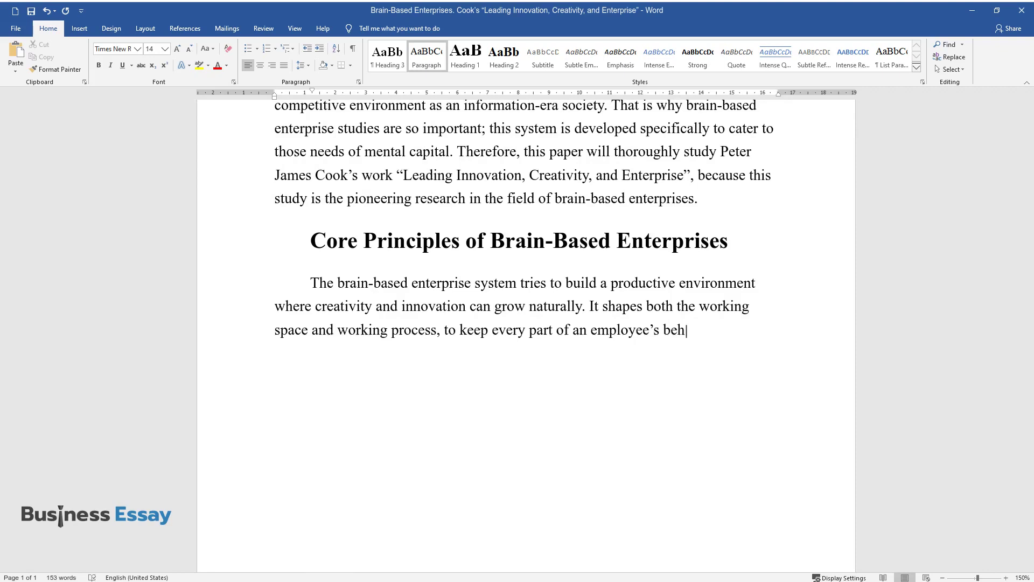
pyautogui.write('avior properly stimulated for the b')
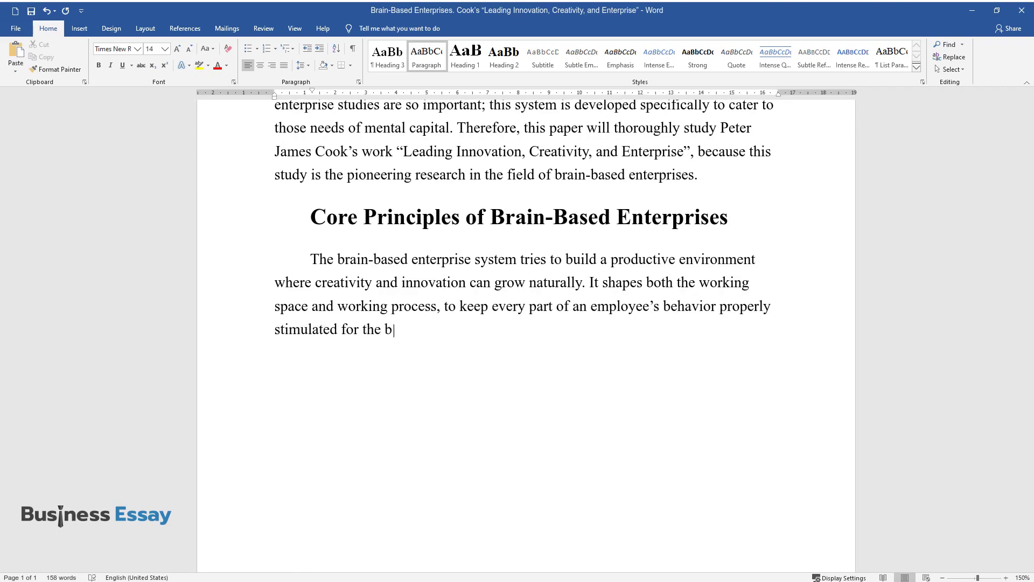
# Step: Continue the section paragraph with “In his article, Cook stresses numerous times how important it is to develop your brain-based enterprise cooperatively,”
pyautogui.write('est performance. In his article, Co')
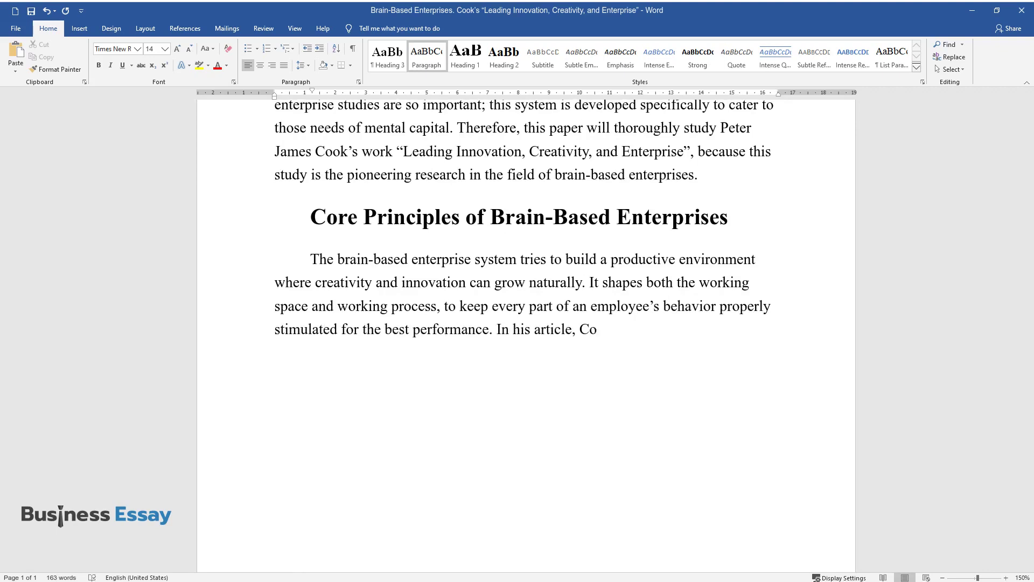
pyautogui.write('ok stresses numerous times how impor')
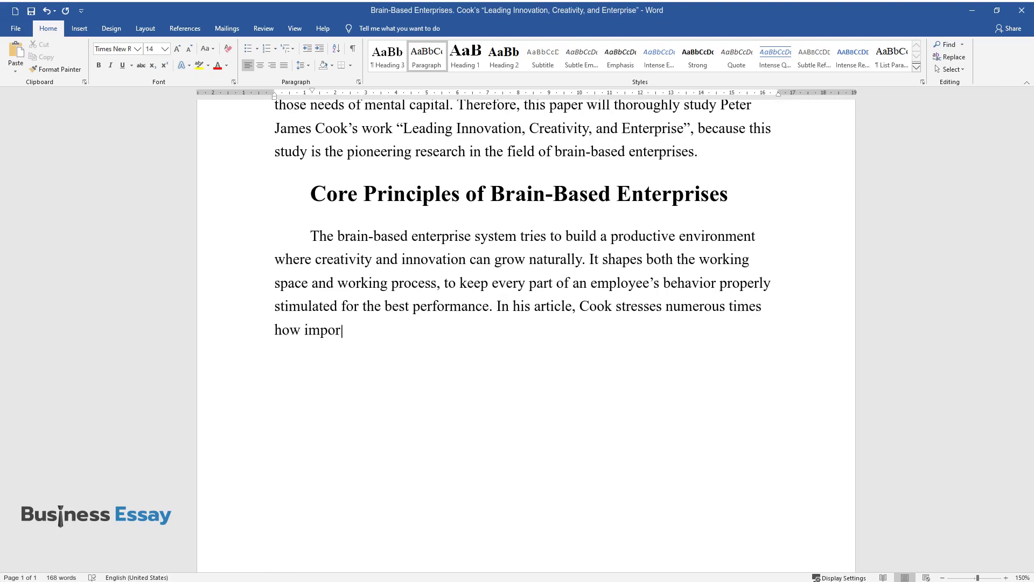
pyautogui.write('tant it is to develop your brain-ba')
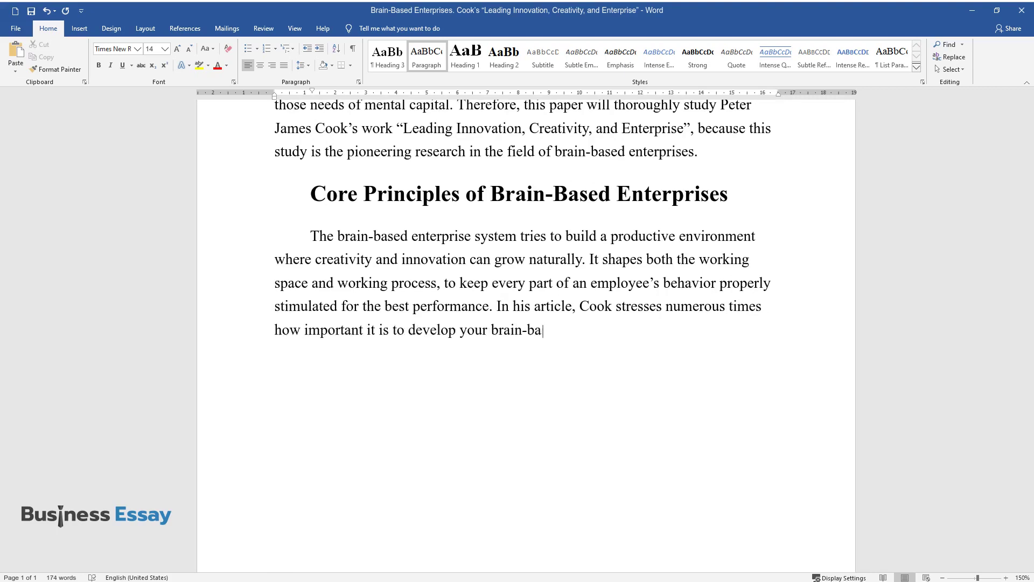
pyautogui.write('sed enterprise cooperatively, with')
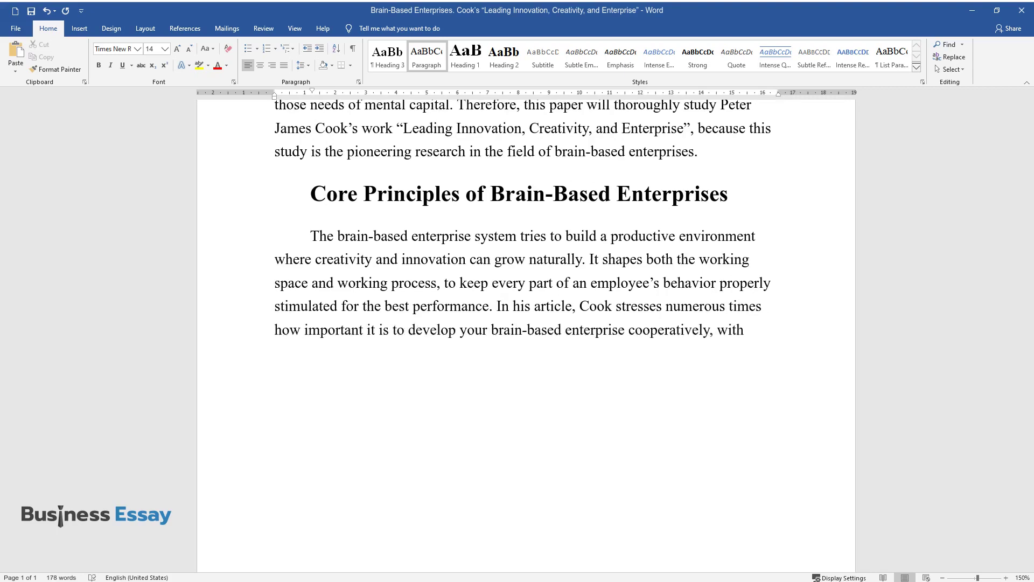
# Step: Finish the sentence about cooperative development with “with the extensive involvement of both the high-ranked executive staff and employees of lower ranks.”
pyautogui.write(' the extensive involvement of both t')
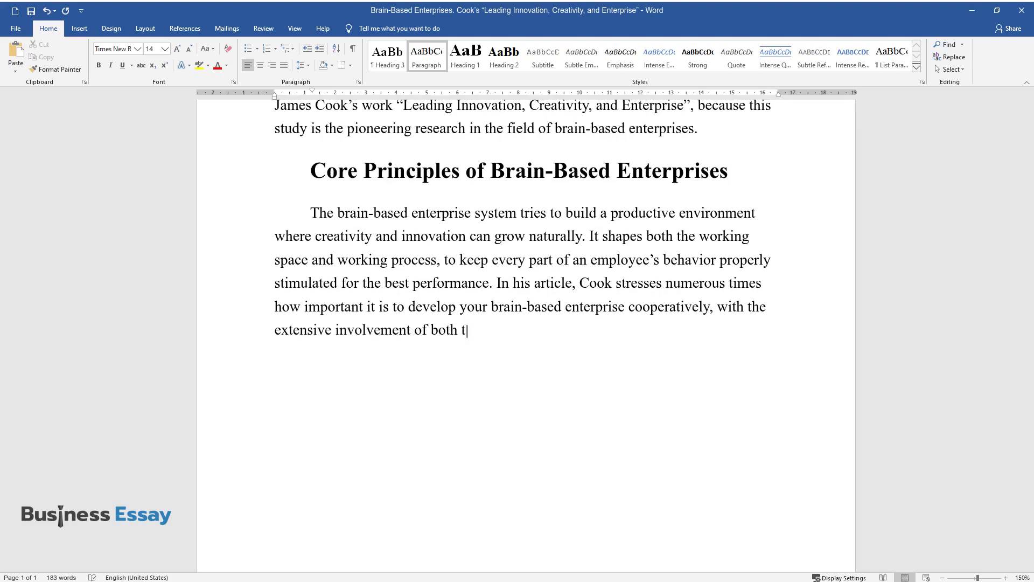
pyautogui.write('he high-ranked executive staff and ')
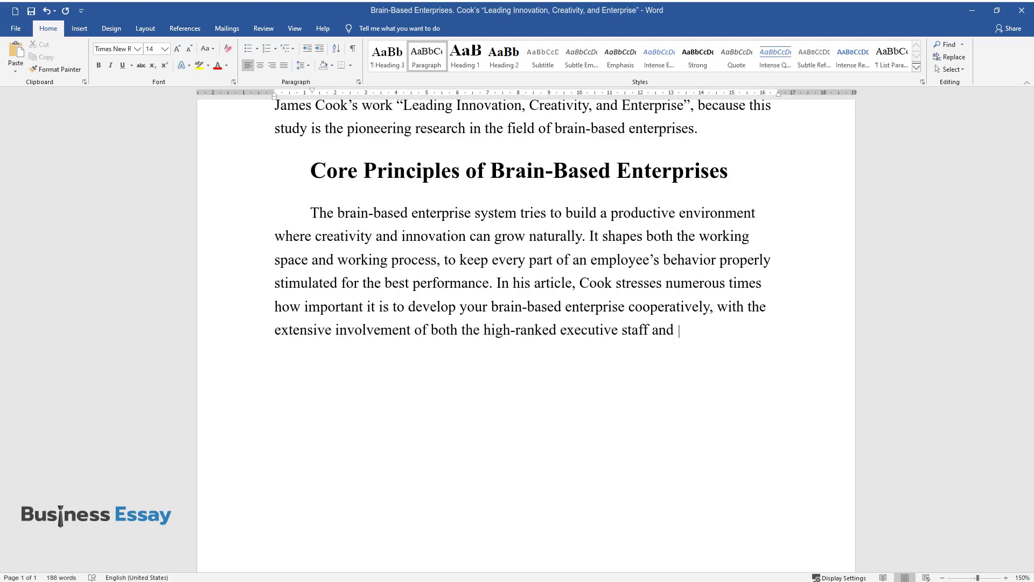
pyautogui.write('employees of lower ranks. Another o')
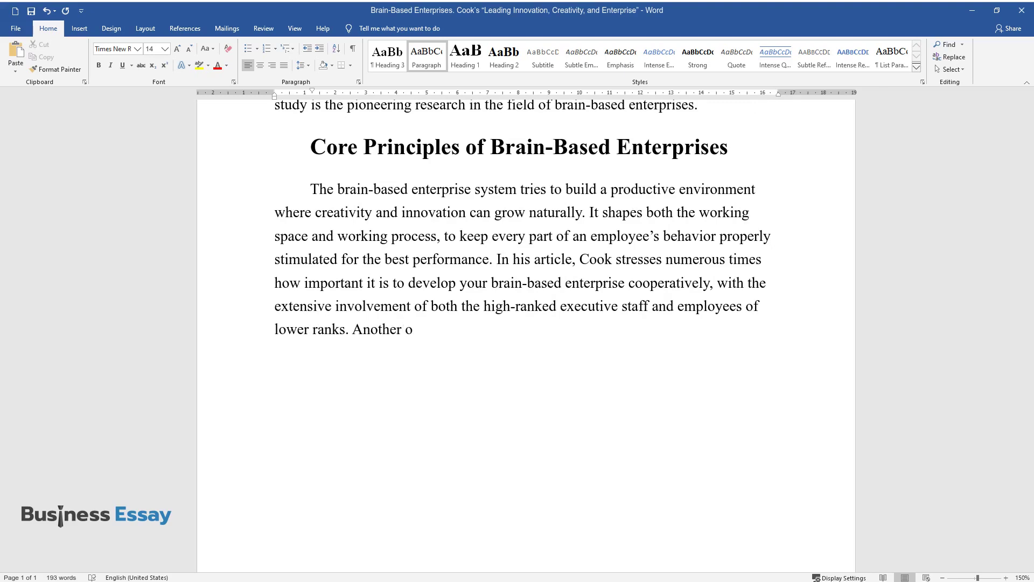
# Step: Add “Another organizational principle discussed by Cook in his work is the organic structural organization of the working environment.”
pyautogui.write('rganizational principle discussed b')
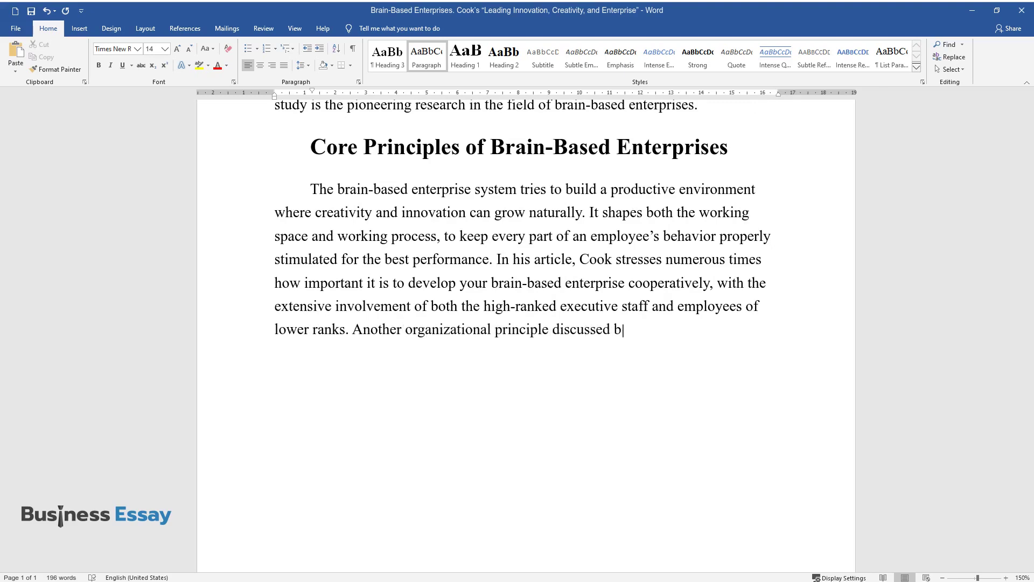
pyautogui.write('y Cook in his work is the organic s')
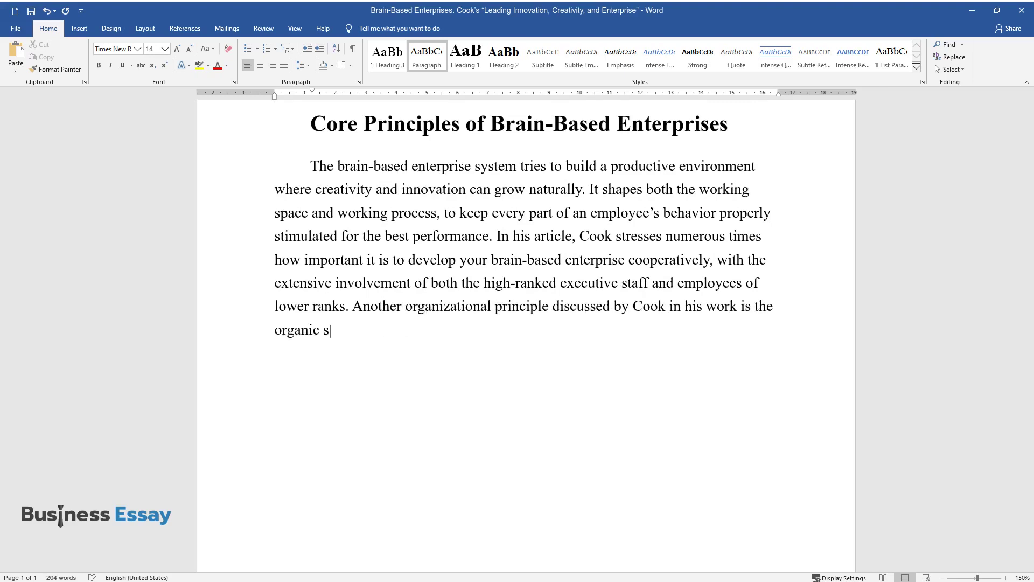
pyautogui.write('tructural organization of the worki')
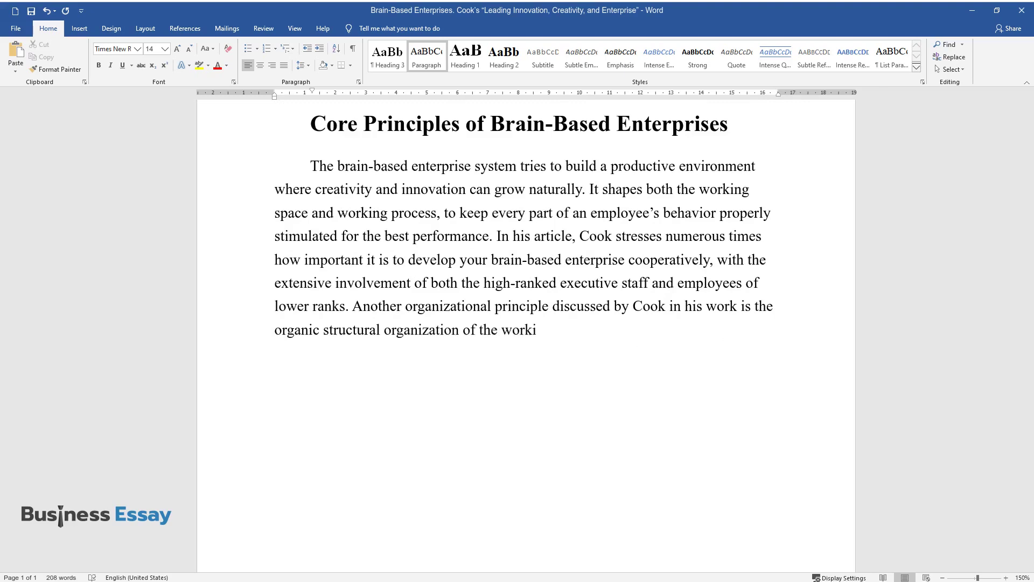
pyautogui.write('ng environment. Cook believes that ')
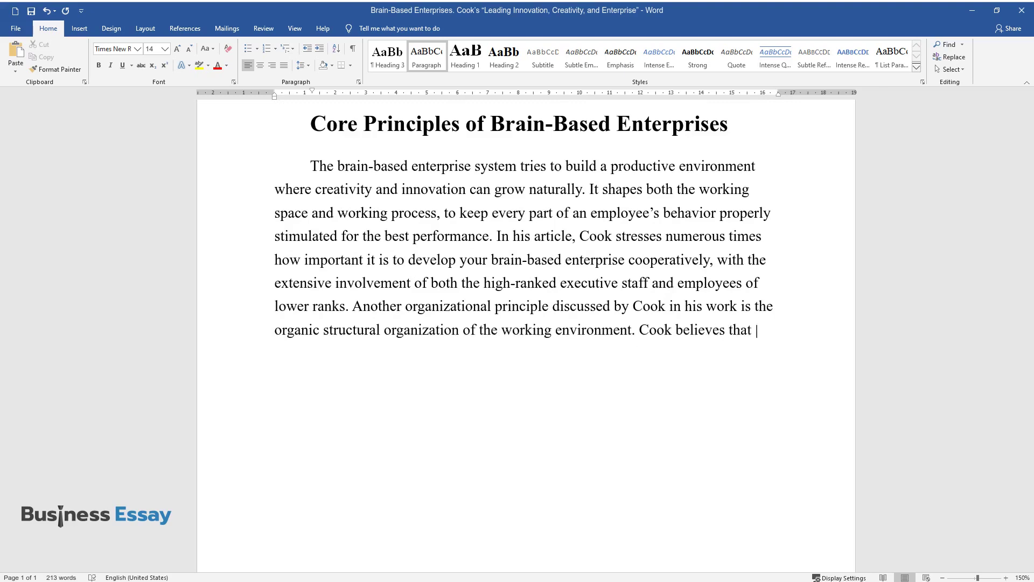
# Step: Add “Cook believes that to achieve impeccable performance from your employees, one must build his enterprise in a rather naturalistic way.”
pyautogui.write('to achieve impeccable performance f')
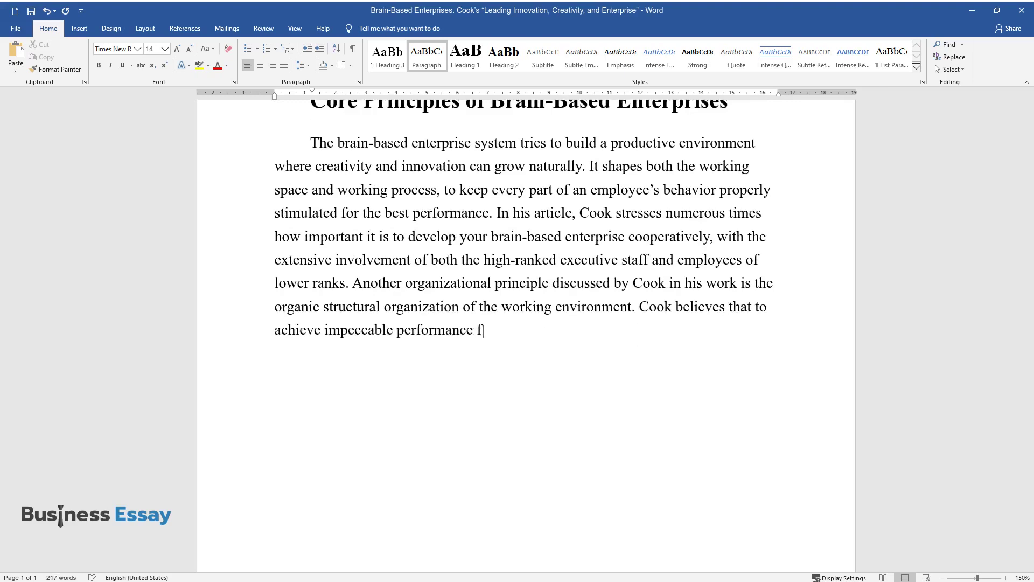
pyautogui.write('rom your employees, one must build h')
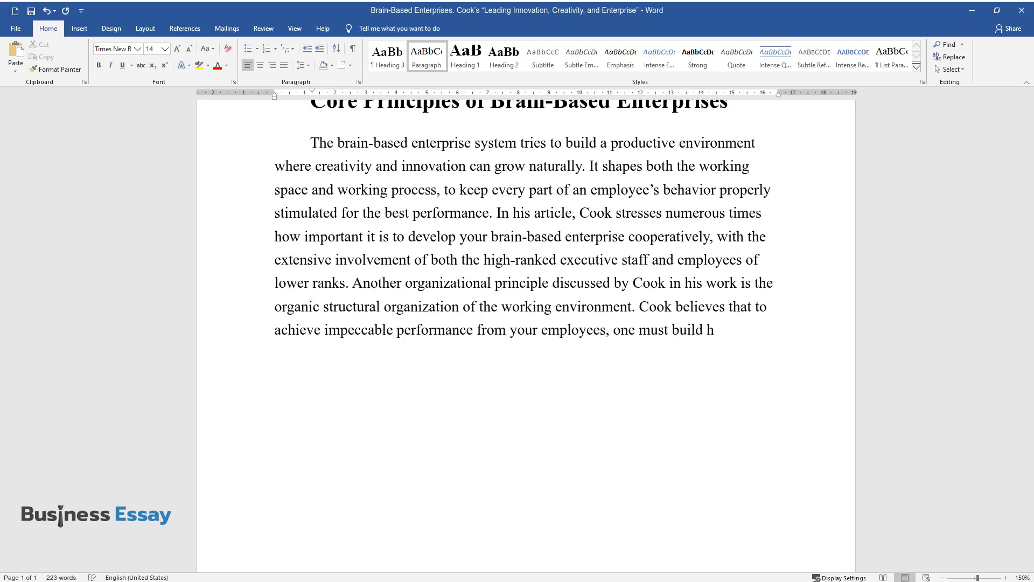
pyautogui.write('i')
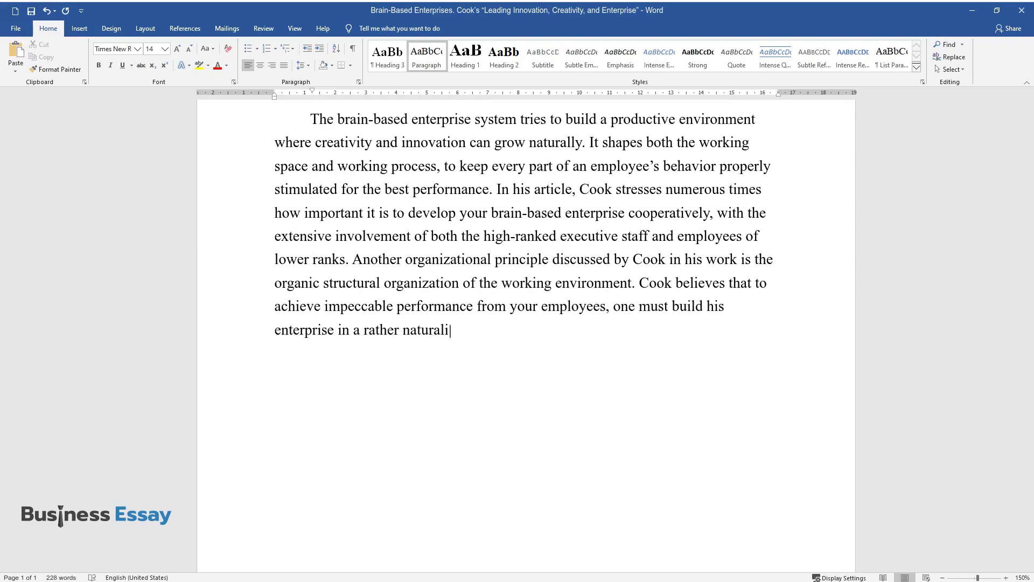
pyautogui.write('s enterprise in a rather naturalistic way. He chooses a beehive as an')
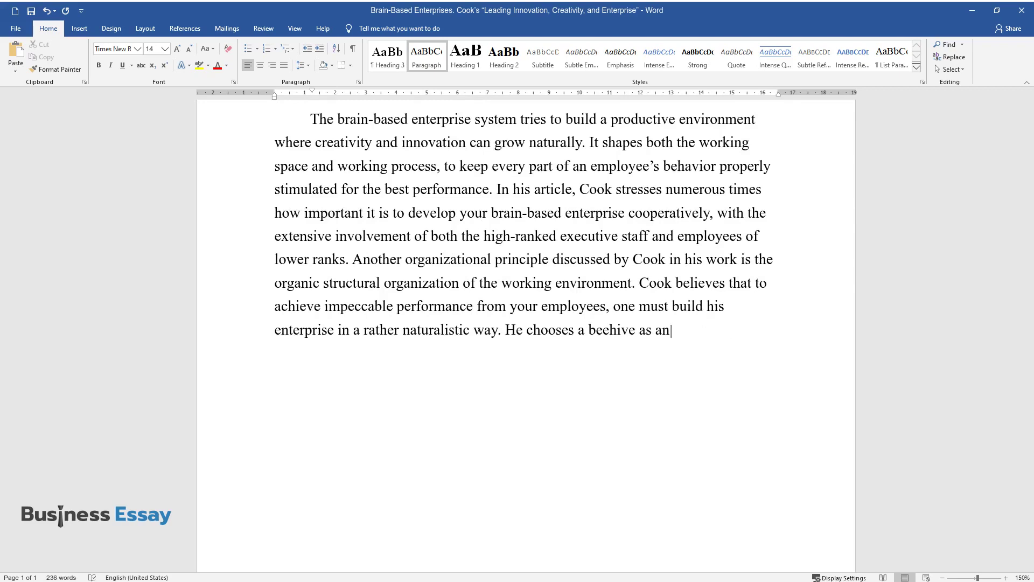
# Step: Add “He chooses a beehive as an example, with a flat hierarchy and great emphasis on cooperative management.”
pyautogui.write(' example, with a flat hierarchy and')
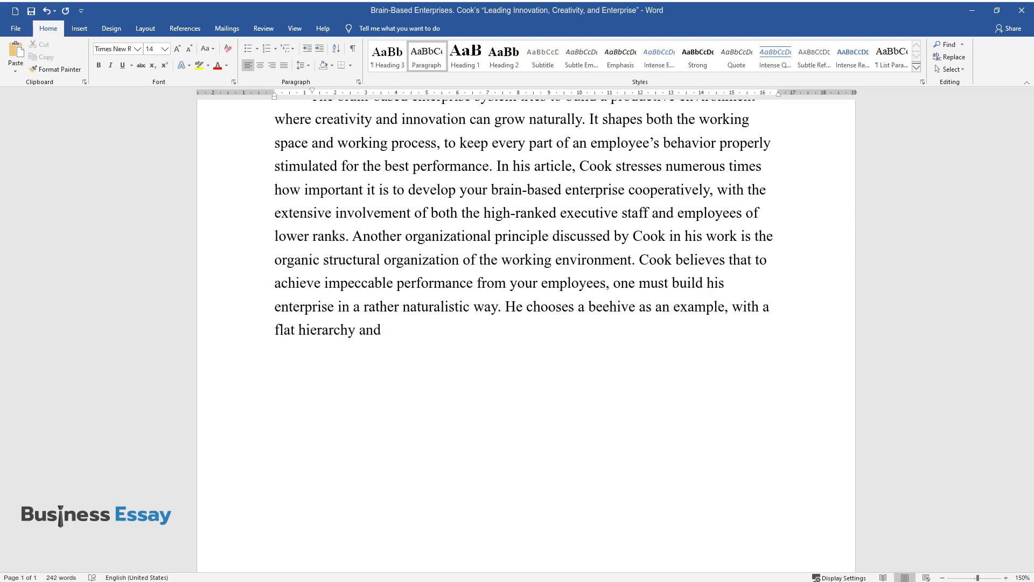
pyautogui.write(' great emphasis on cooperative mana')
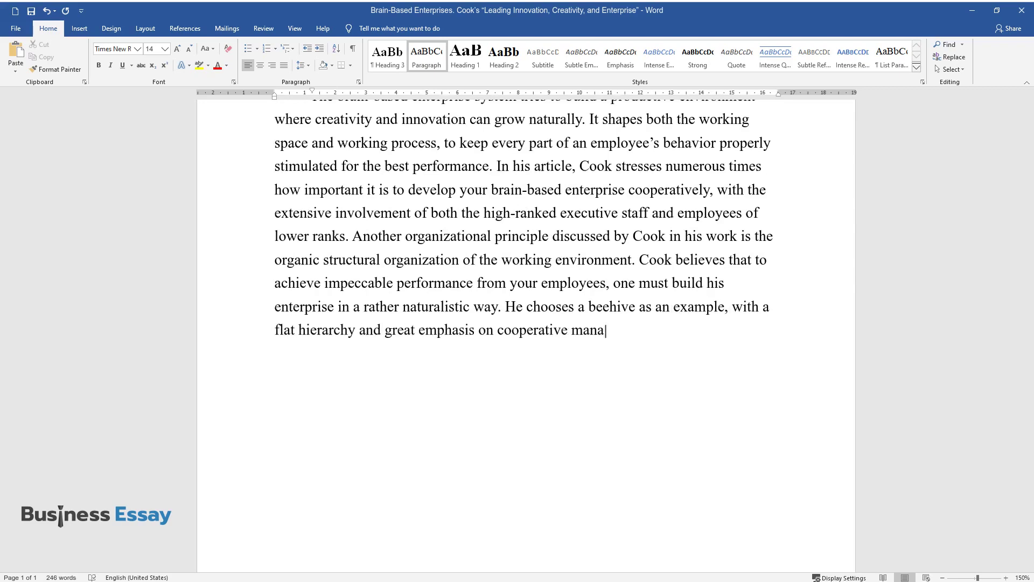
pyautogui.write('gement. According to Cook, balanced localiza')
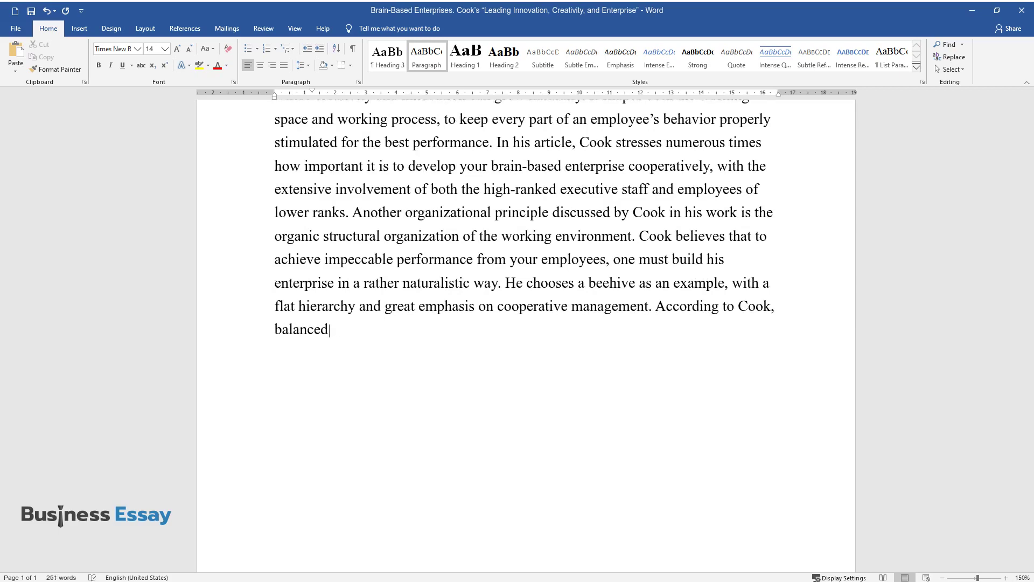
# Step: Add “According to Cook, balanced localization and professional specialization are the pivotal aspects of the properly arranged brain-based enterprise.”
pyautogui.write('tion and professional spec')
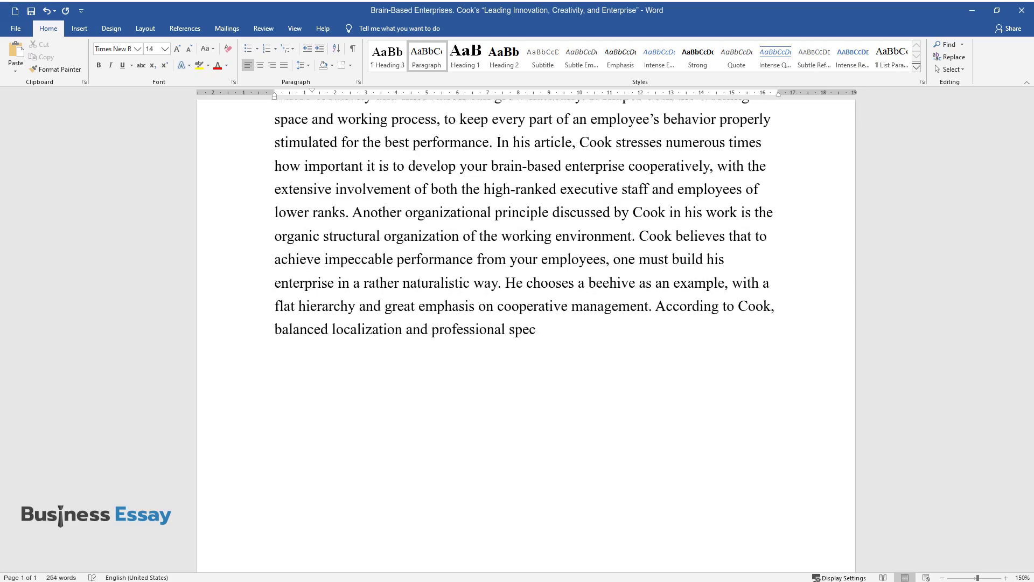
pyautogui.write('ialization are the pivotal aspects ')
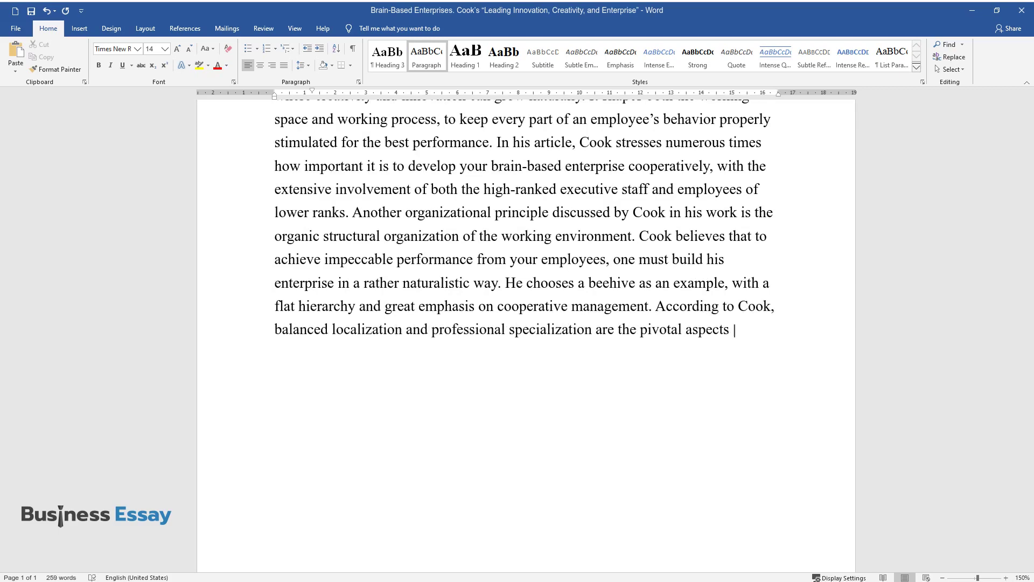
pyautogui.write('of the properly arranged brain-base')
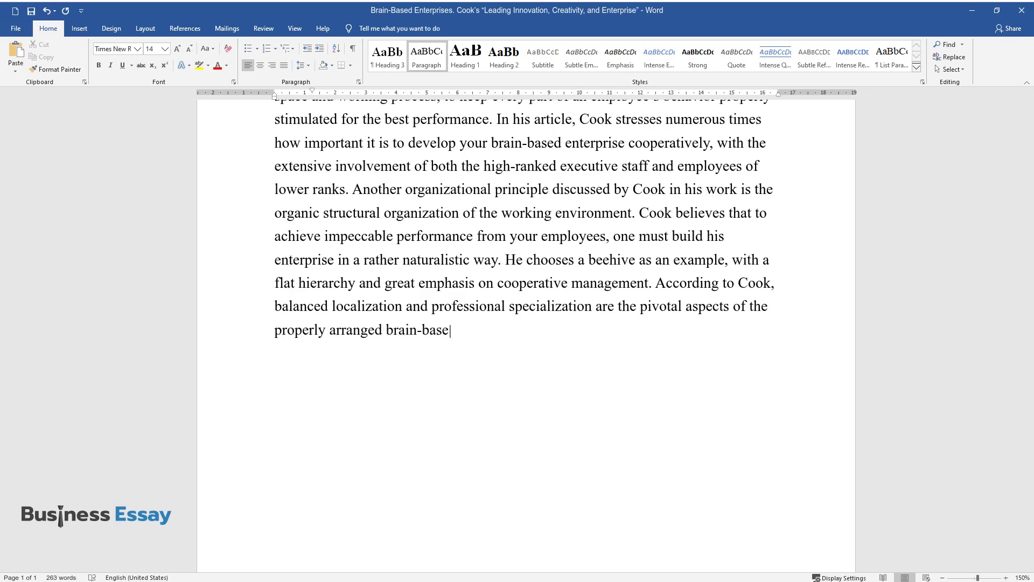
pyautogui.write('d enterprise. Even large companies m')
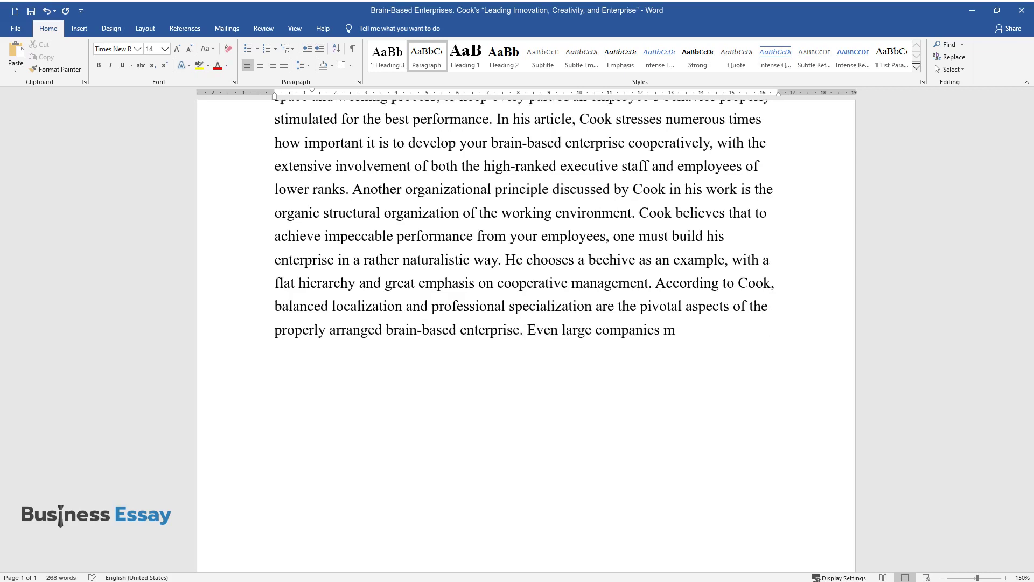
# Step: Add “Even large companies must appear small for their employees, to maintain the personal feeling and sense of participation at every hierarchical level.”
pyautogui.write('ust appear small for their employe')
pyautogui.write('es, to maintain the personal feeli')
pyautogui.write('ng and sense of par')
pyautogui.write('ticipation at ever')
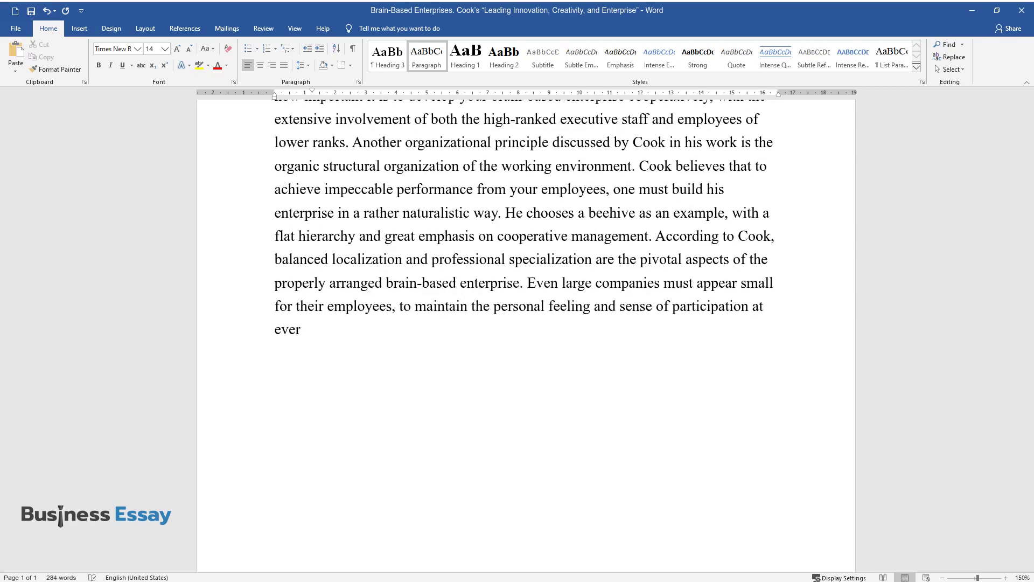
pyautogui.write('y hierarchical level. Cutting-edge')
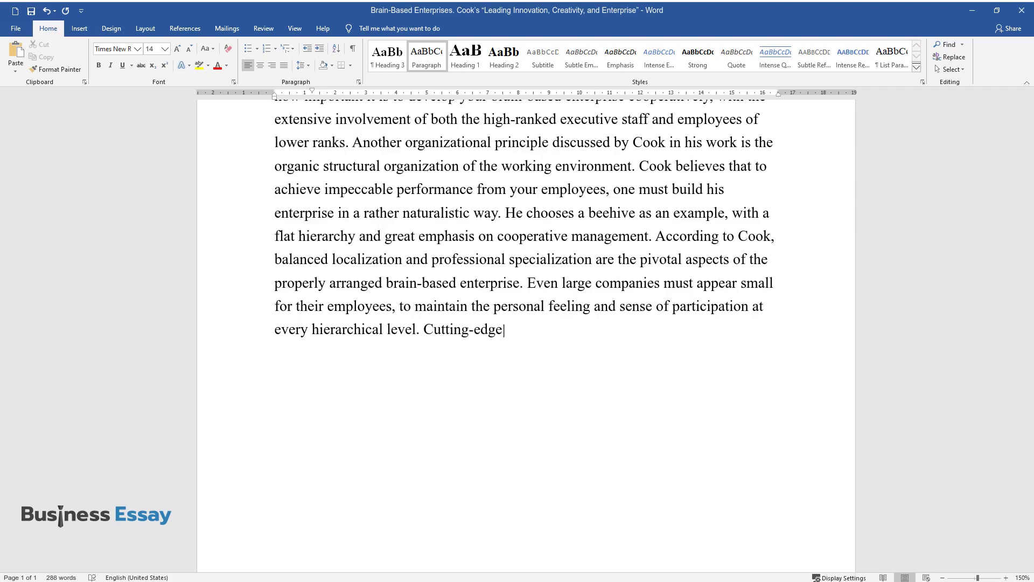
# Step: Add “Cutting-edge concepts and tools also play a major part in Cook’s work.” and begin “He states how a well-functioning company always tries to provide its staff with”
pyautogui.write(' concepts and tools also play a majo')
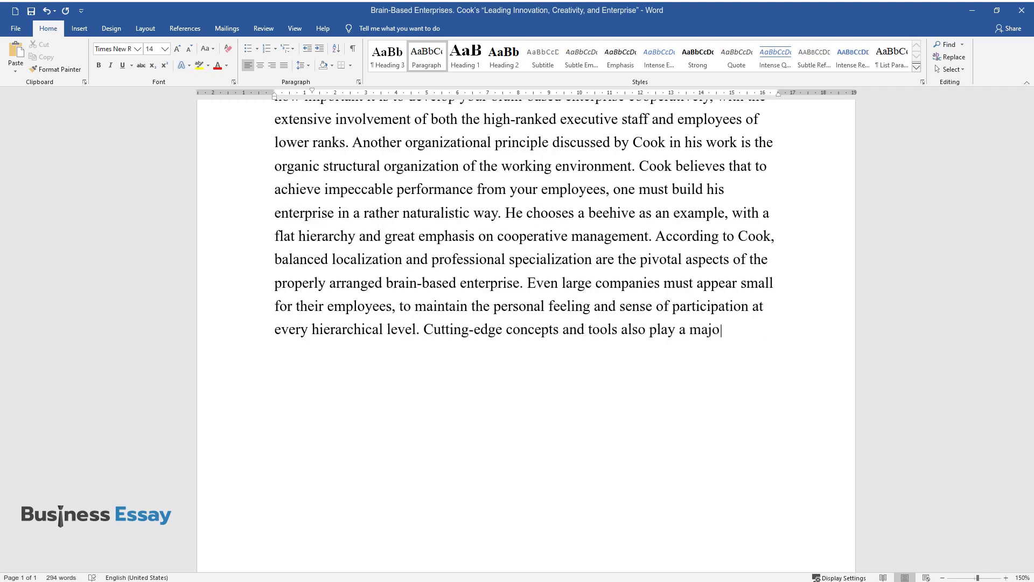
pyautogui.write('r part in Cook’s work. He states how a well')
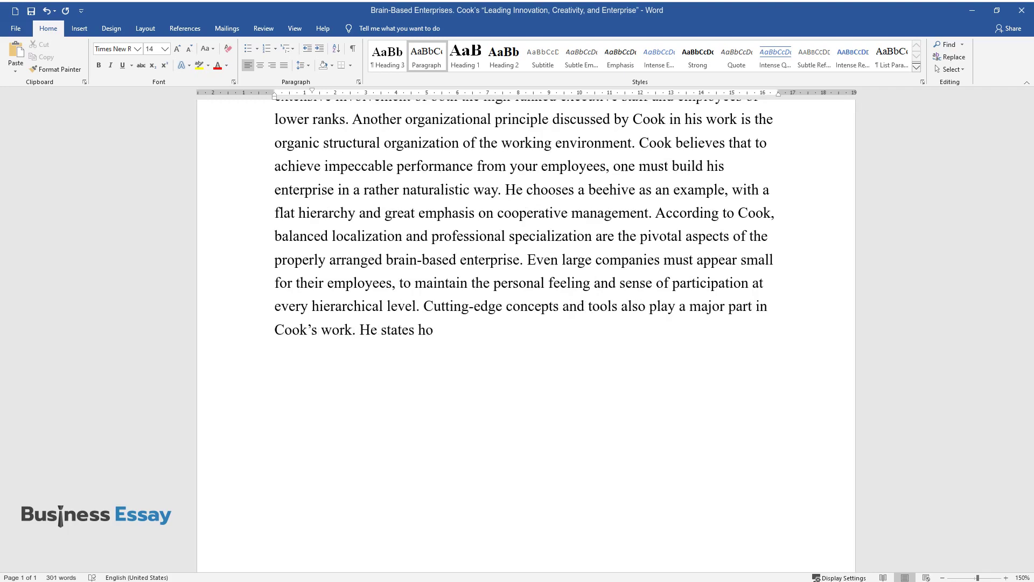
pyautogui.write('-functioning company always')
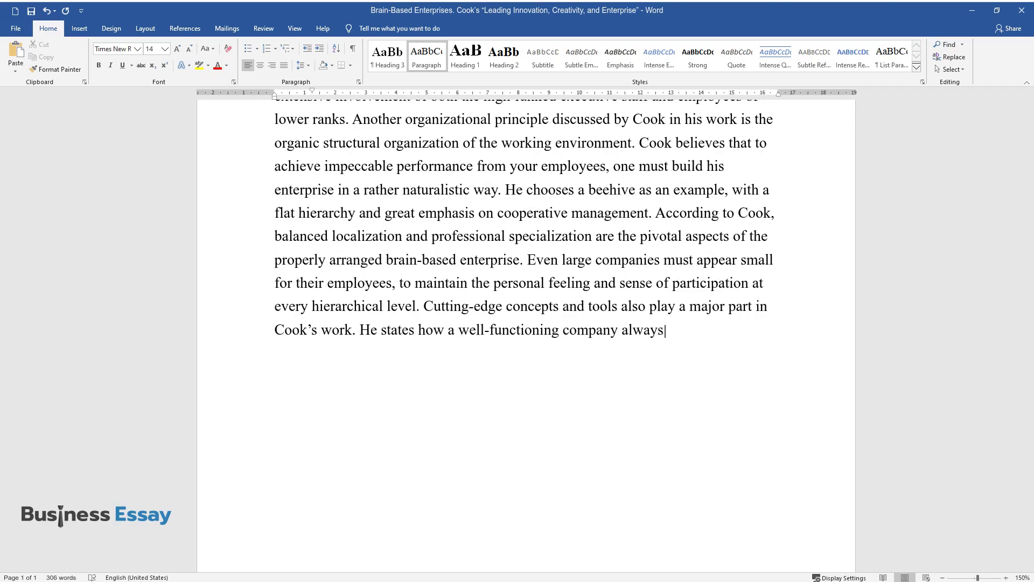
pyautogui.write(' tries to provide its staff with th')
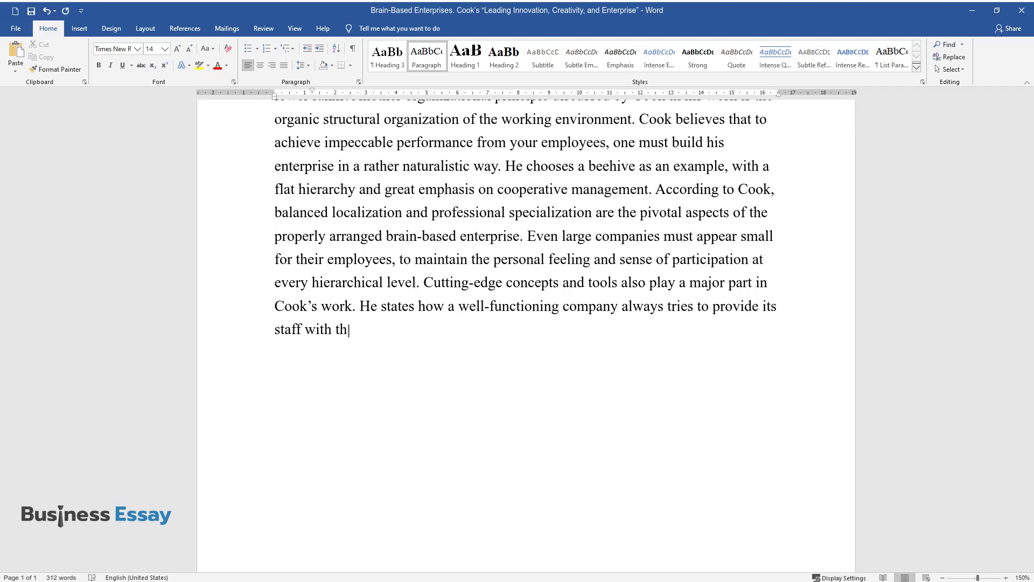
# Step: Finish the sentence with “the most relevant means of productivity and strives to follow all of the current trends in its field of duty.”
pyautogui.write('e most relevant means of productivi')
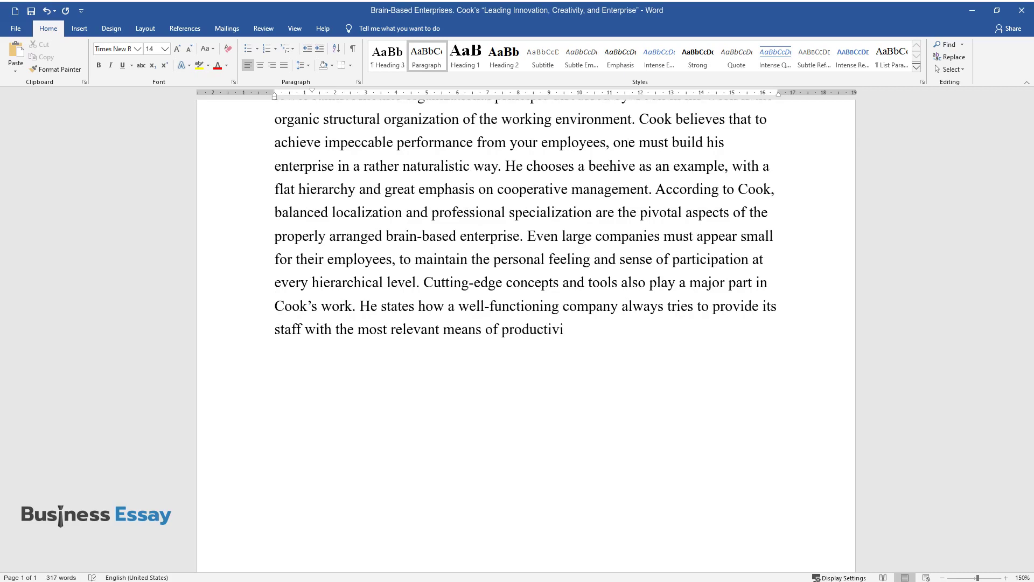
pyautogui.write('ty and strives to follow all of the')
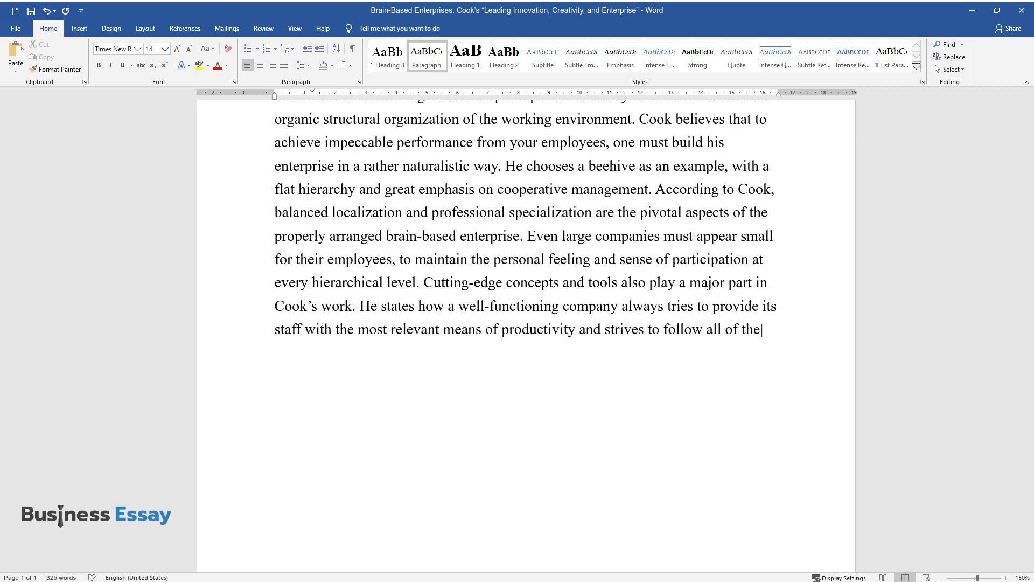
pyautogui.write(' current trends in its field of dut')
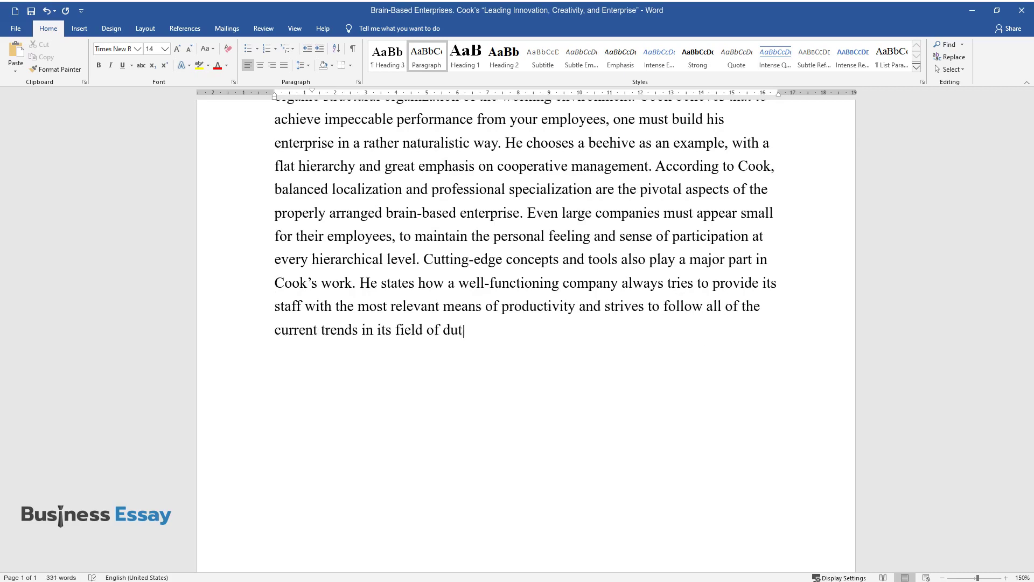
pyautogui.write('y. For this principle, he uses an e')
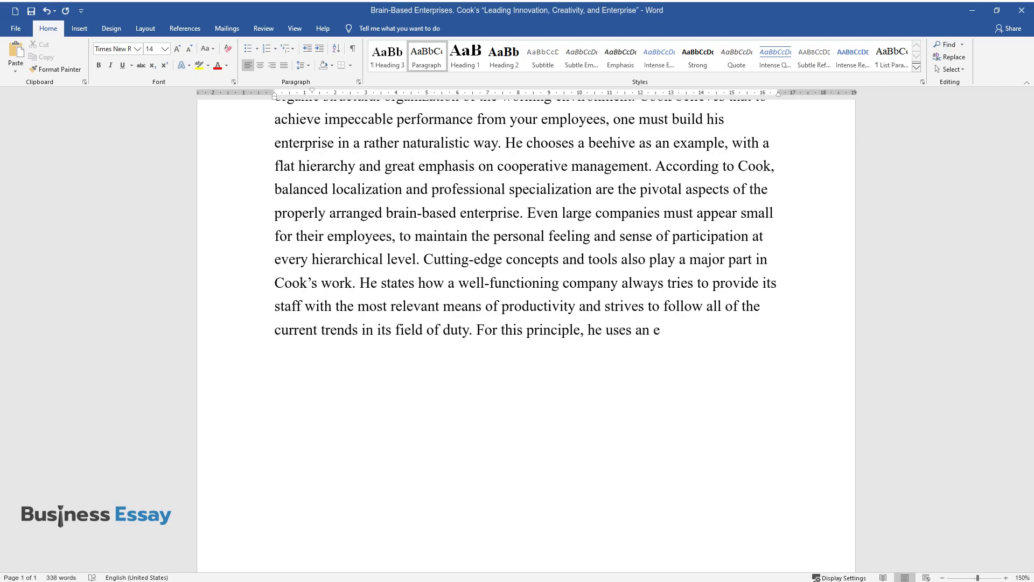
# Step: Finish the sentence with “example of a musician and his maestro-grade tools that certainly help with the creativity and innovation of any artist.”
pyautogui.write('xample of a musician and his maestr')
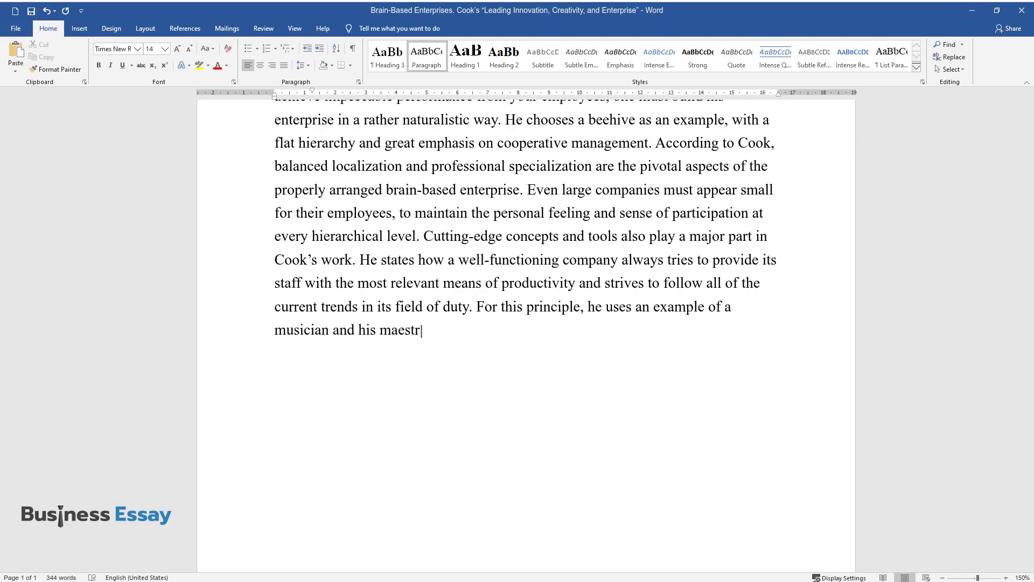
pyautogui.write('o-grade tools that certainly help w')
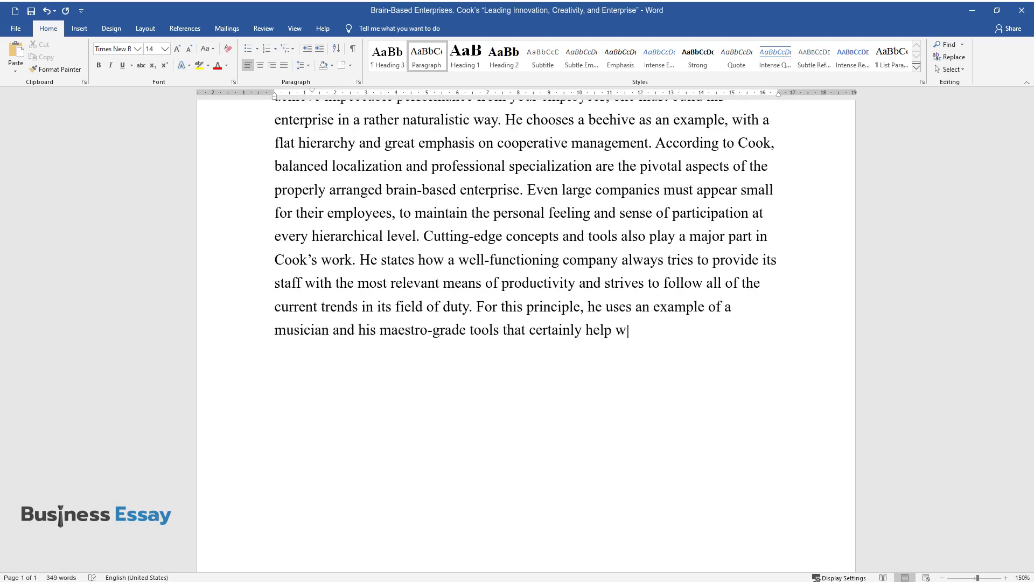
pyautogui.write('ith the creativity and inno')
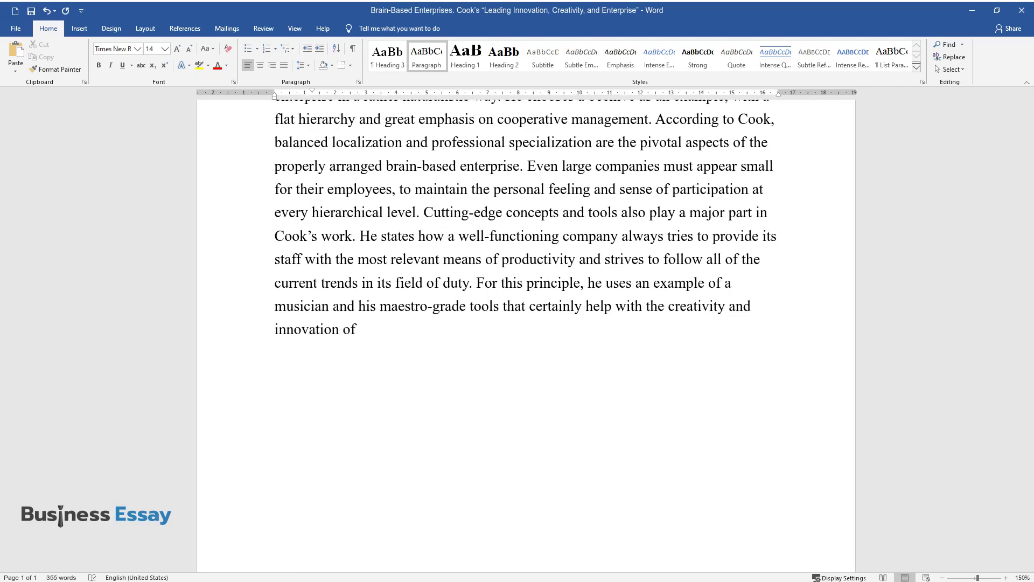
pyautogui.write('vation of any artist.')
# Step: Add the section heading “Brain-Based Enterprises for Modern Leaders” in the Heading 2 style below the paragraph, followed by a new body paragraph
pyautogui.press('Return')
pyautogui.write('Brai')
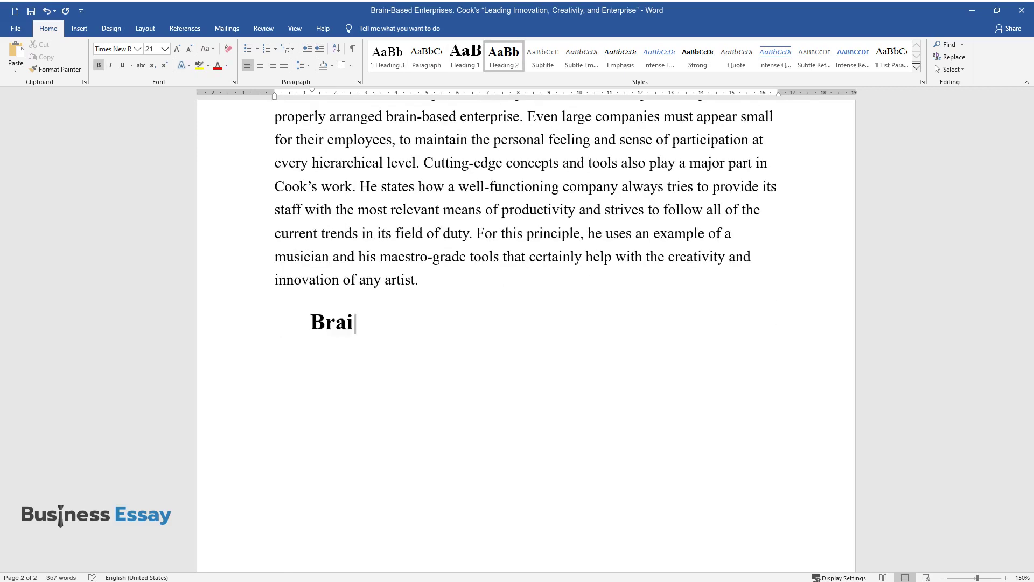
pyautogui.write('n-Based Enterprises for Modern Leaders')
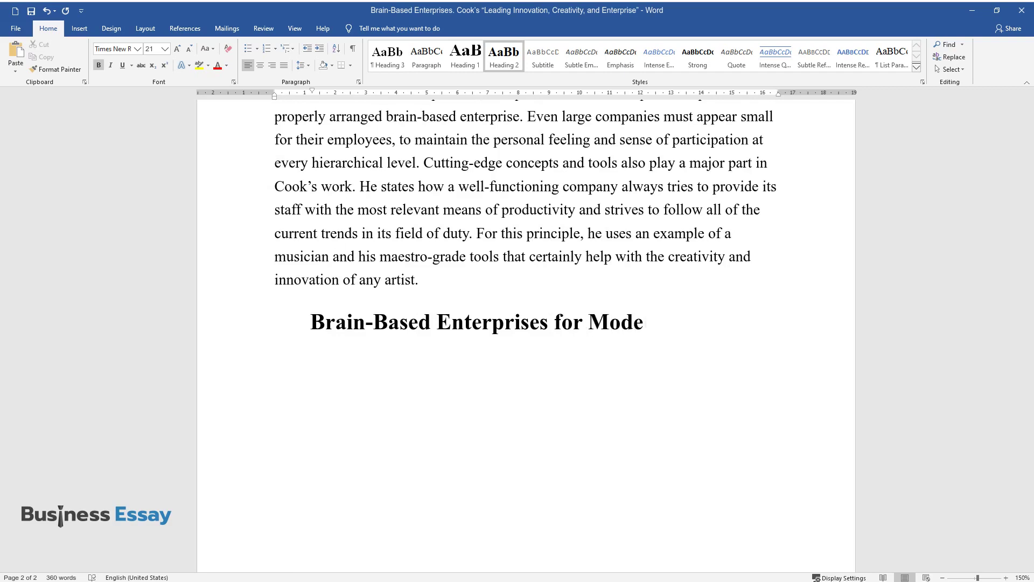
pyautogui.press('Return')
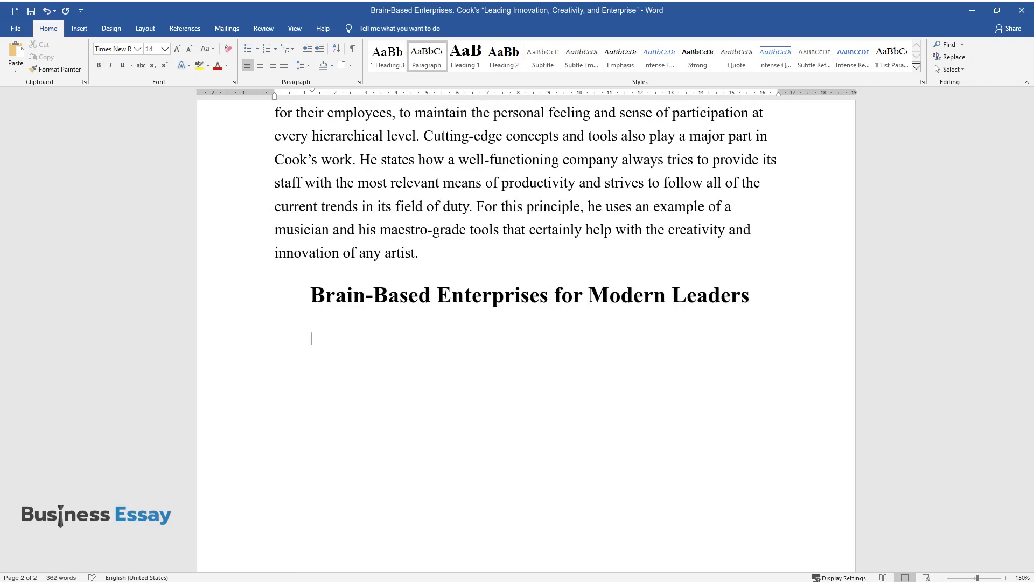
# Step: Begin the section’s paragraph with “The brain-based enterprise system is primarily the leadership model. According to Cook, it is”
pyautogui.write('The brain-based enter')
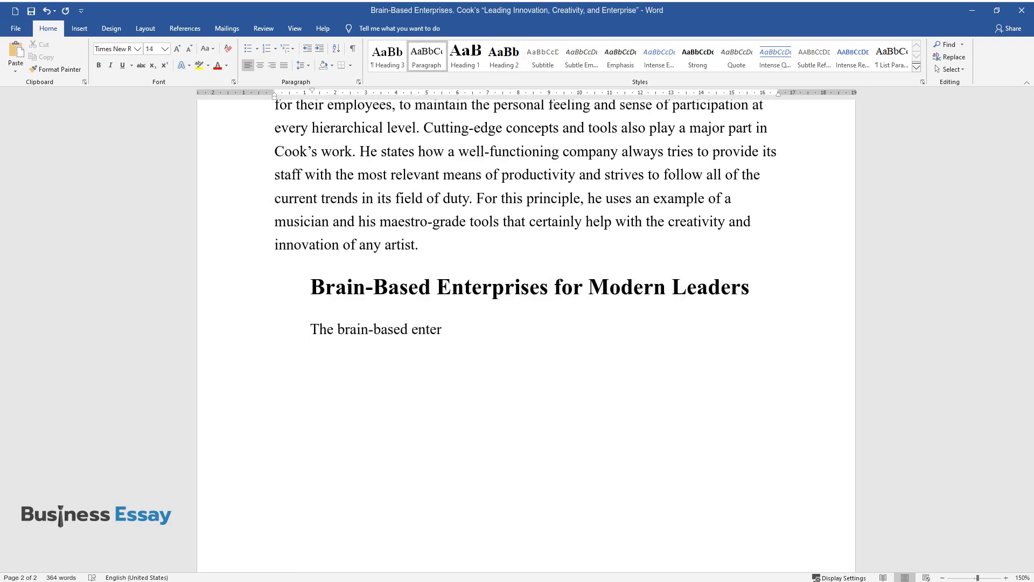
pyautogui.write('prise system is primarily the leader')
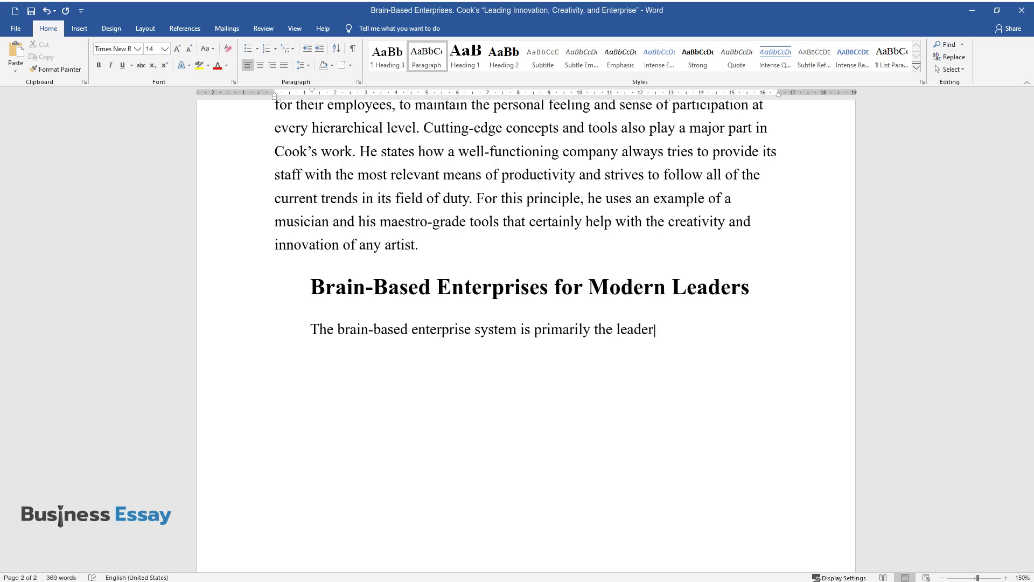
pyautogui.write('ship model. According to Cook, it i')
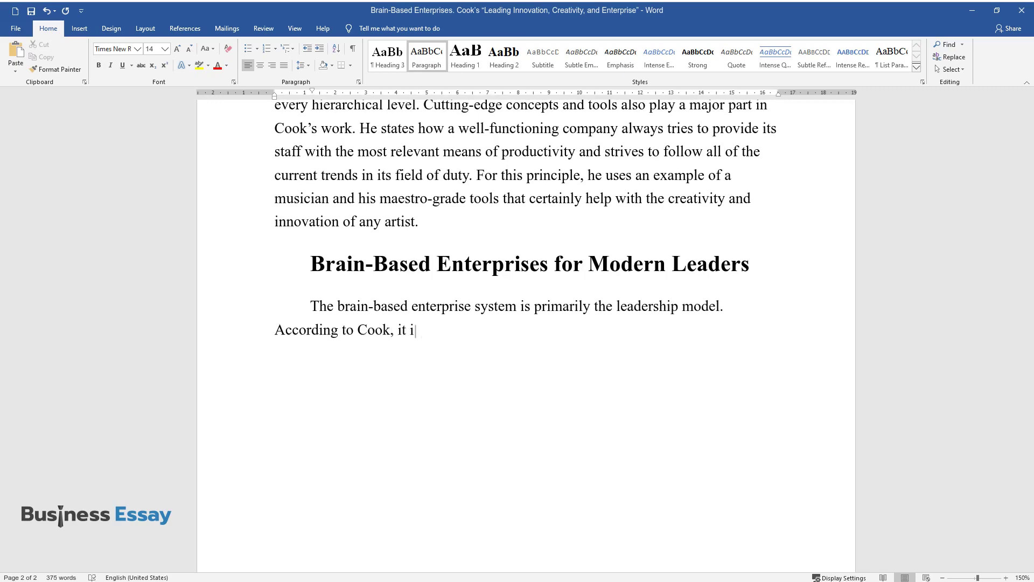
# Step: Finish the sentence with “the guideline for the development of an efficient strategy in the modern world of high competition.”
pyautogui.write('s the guideline for the development')
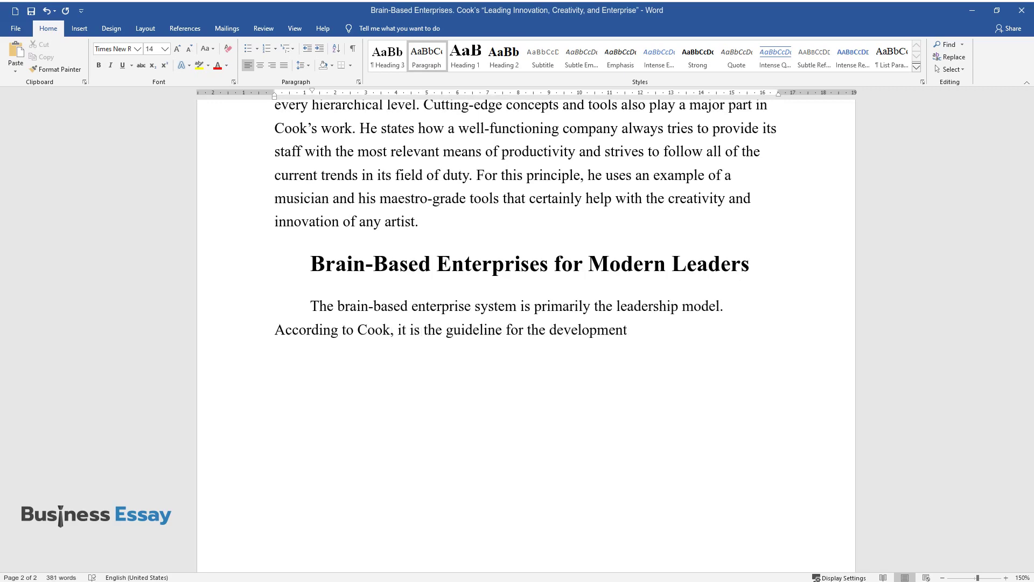
pyautogui.write(' of an efficient strategy in the mo')
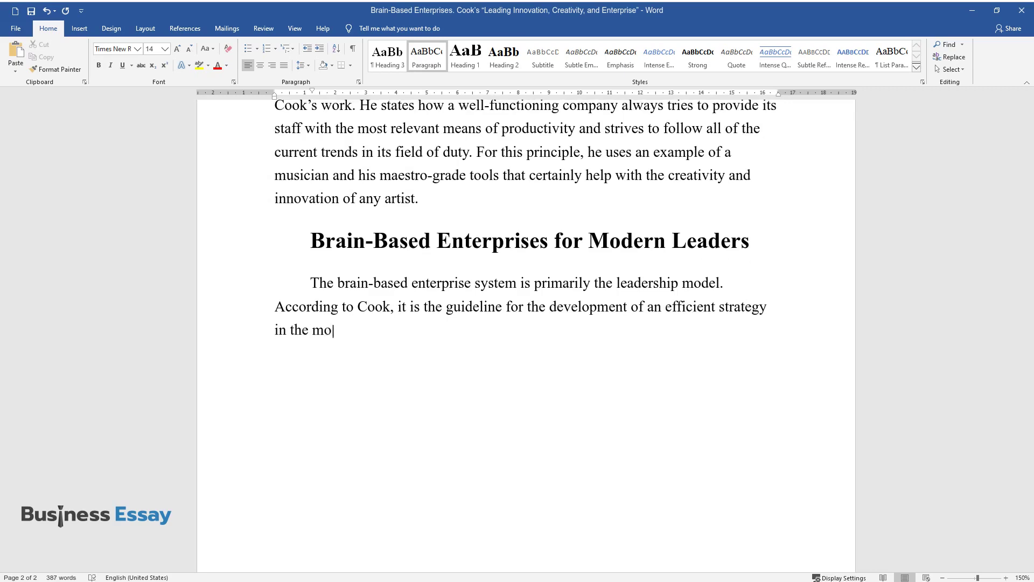
pyautogui.write('dern world of high competition. Ins')
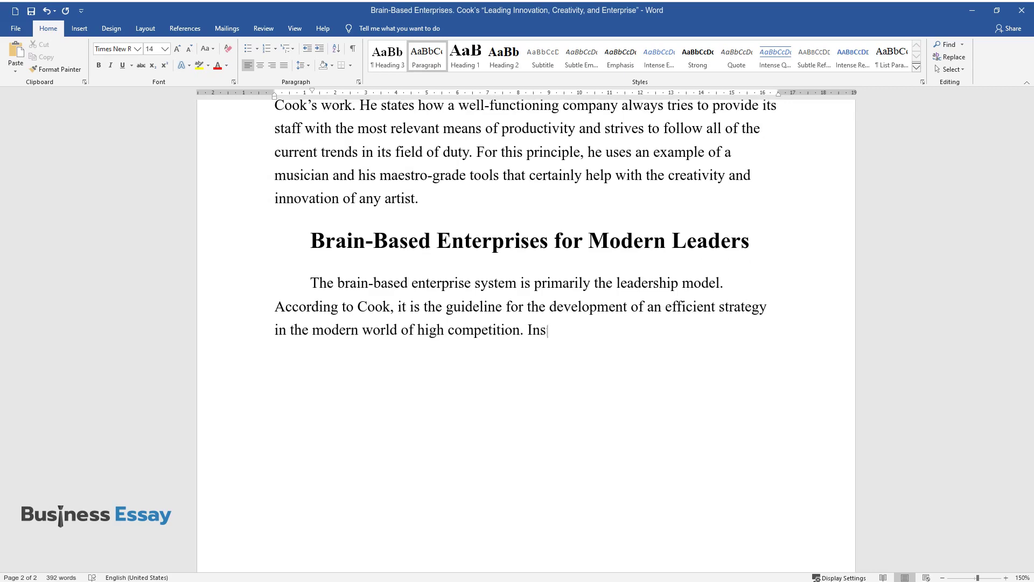
# Step: Add “Inspiring leadership is the pivotal concept of the brain-based enterprise system because to stimulate the innovative approach to the working process, a compelling example must be set.”
pyautogui.write('piring leadership is the pivotal co')
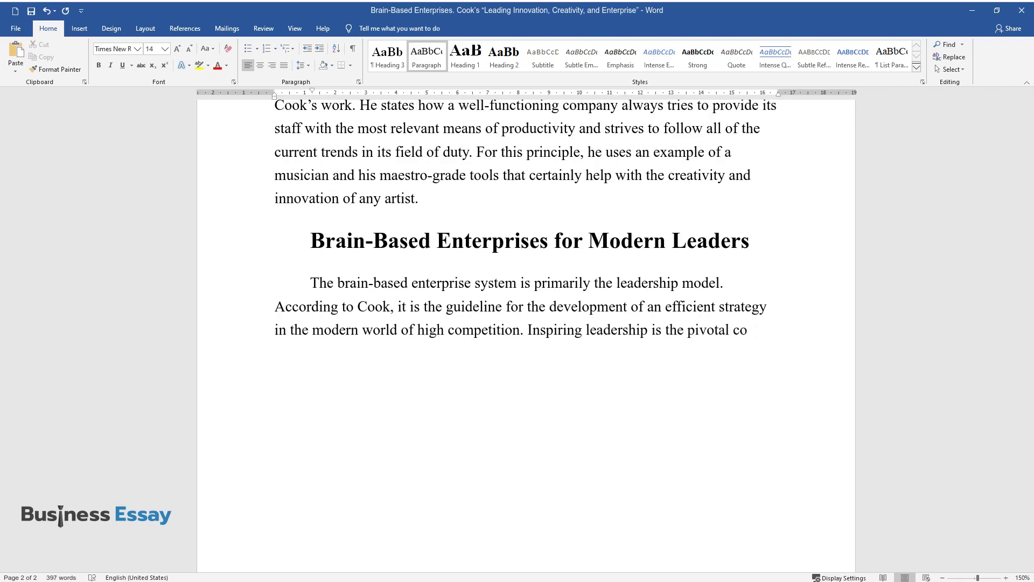
pyautogui.write('ncept of the brain-based enterprise')
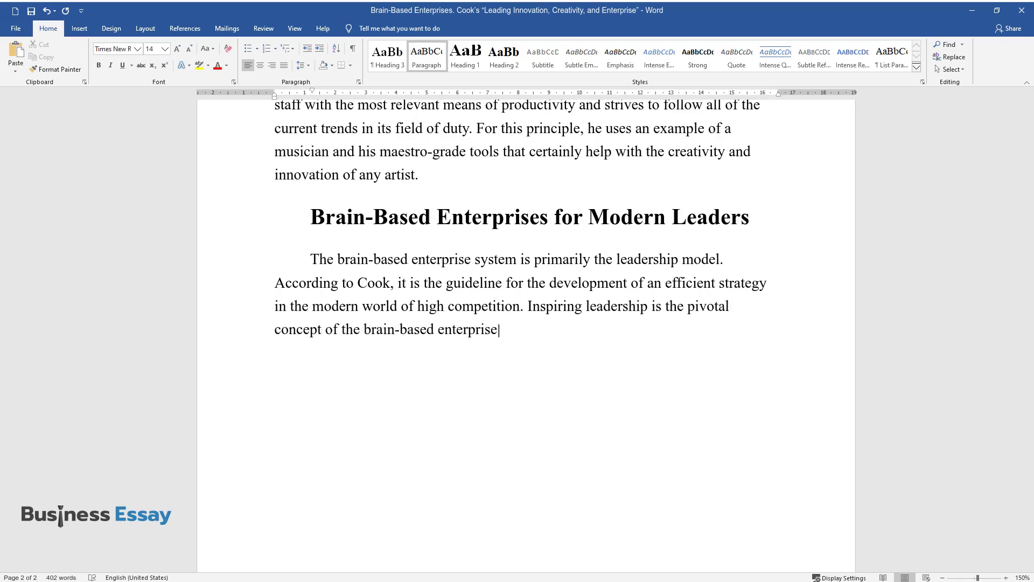
pyautogui.write(' system because to stimulate the inn')
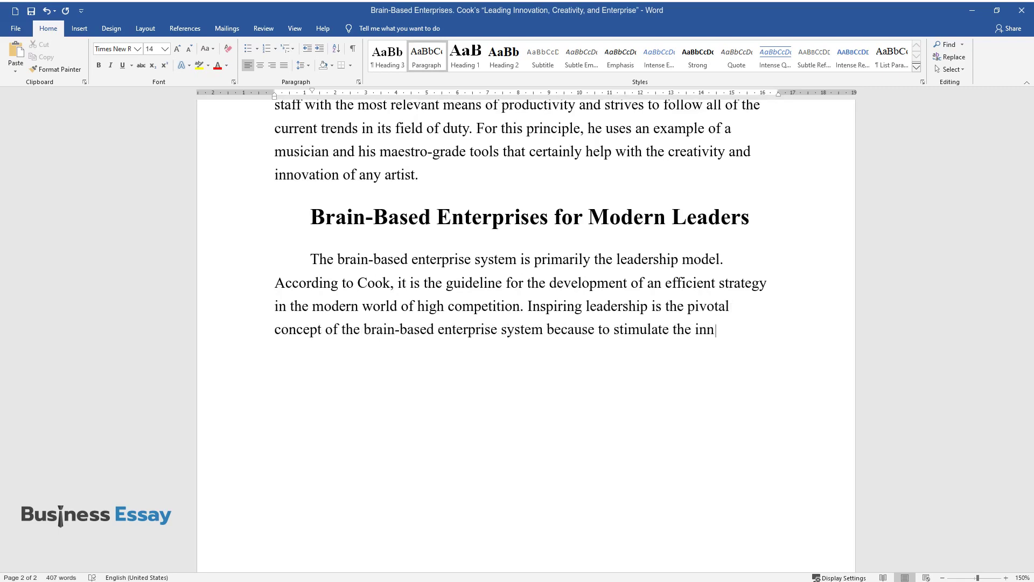
pyautogui.write('o')
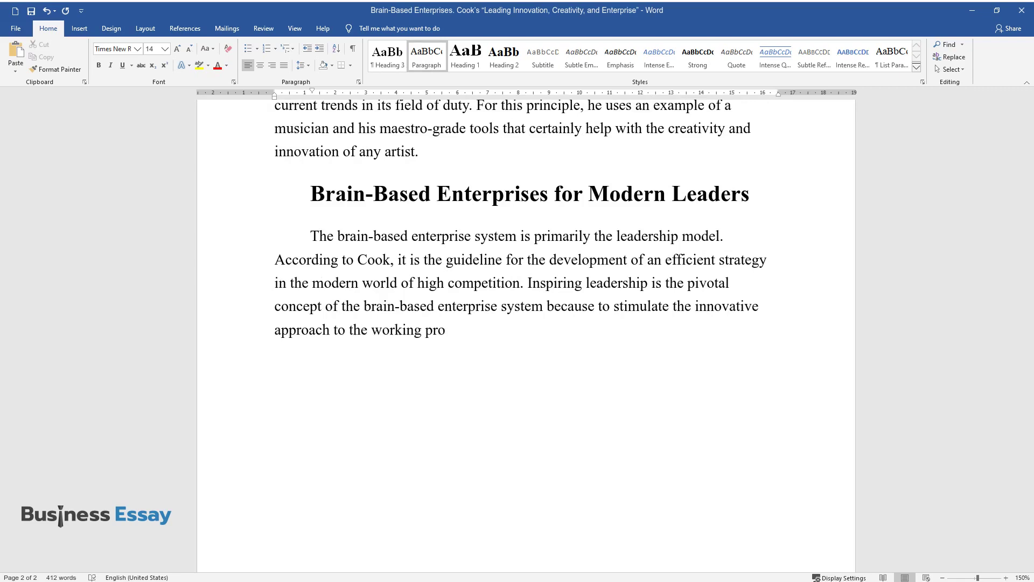
pyautogui.write('vative approach to the working process, a compelling example must be ')
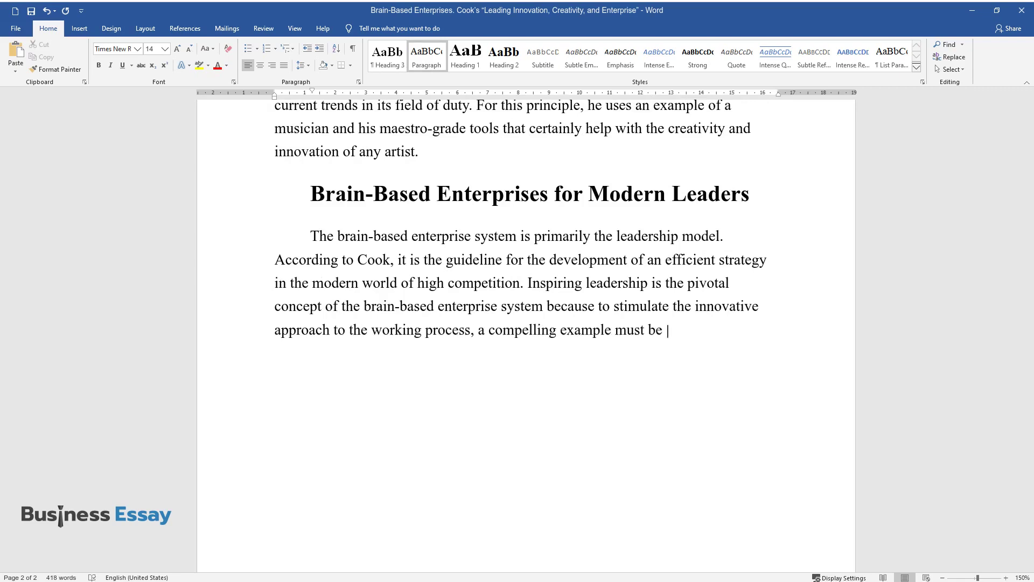
# Step: Add “Therefore, Cook’s paper is aimed at the modern leader, who tries to stay relevant in the current economic climate and is forced to respond to various challenges.”
pyautogui.write("set. Therefore, Cook's paper is aimed at the modern ")
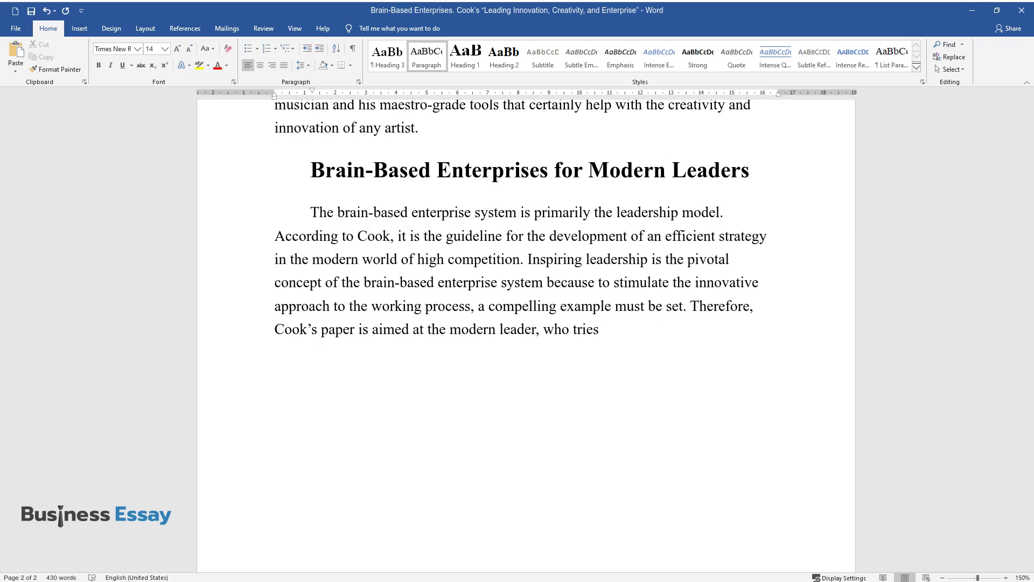
pyautogui.write('in the current economic climate and')
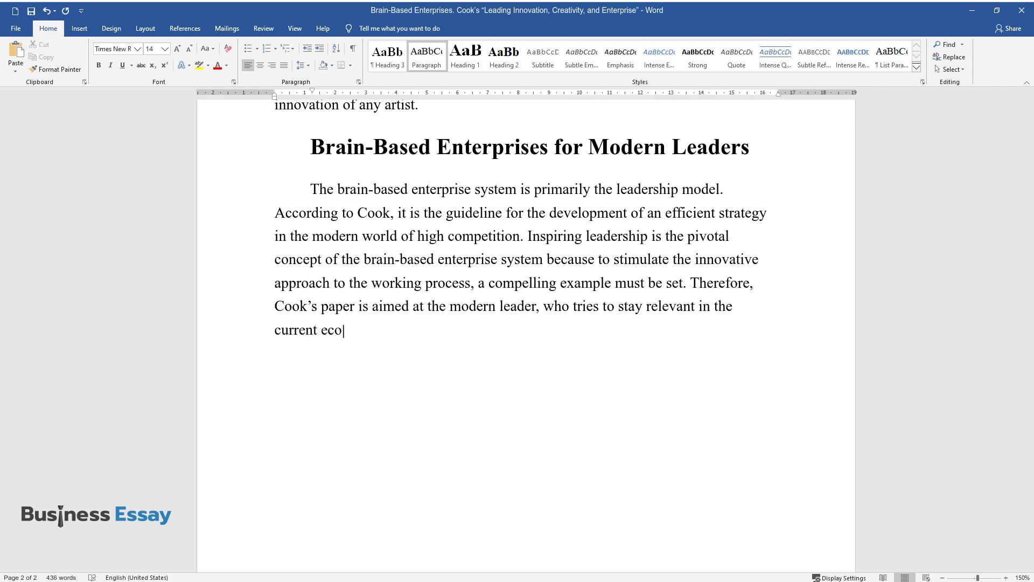
pyautogui.write(' is forced to resp')
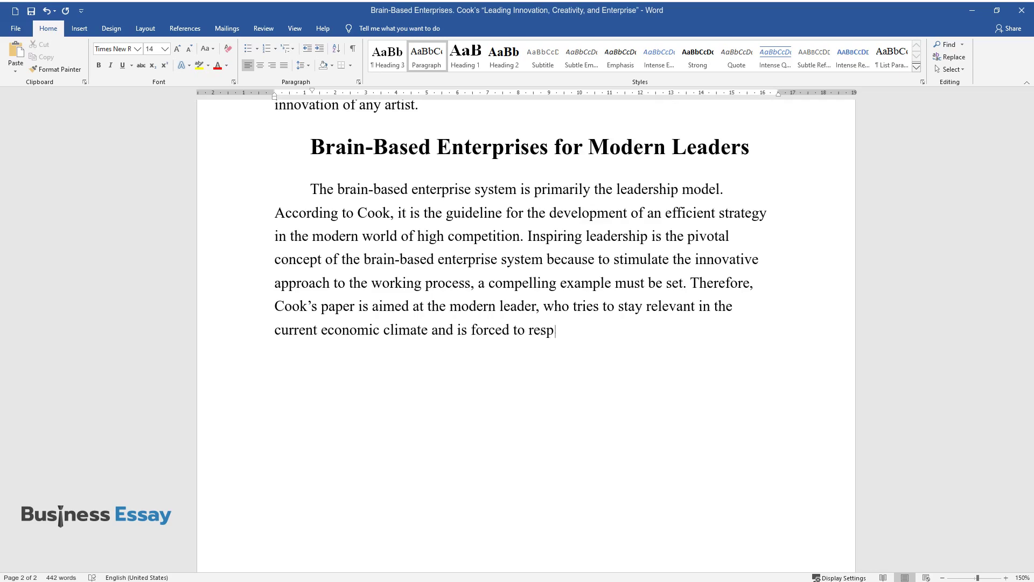
pyautogui.write('ond to various challenges. The brai')
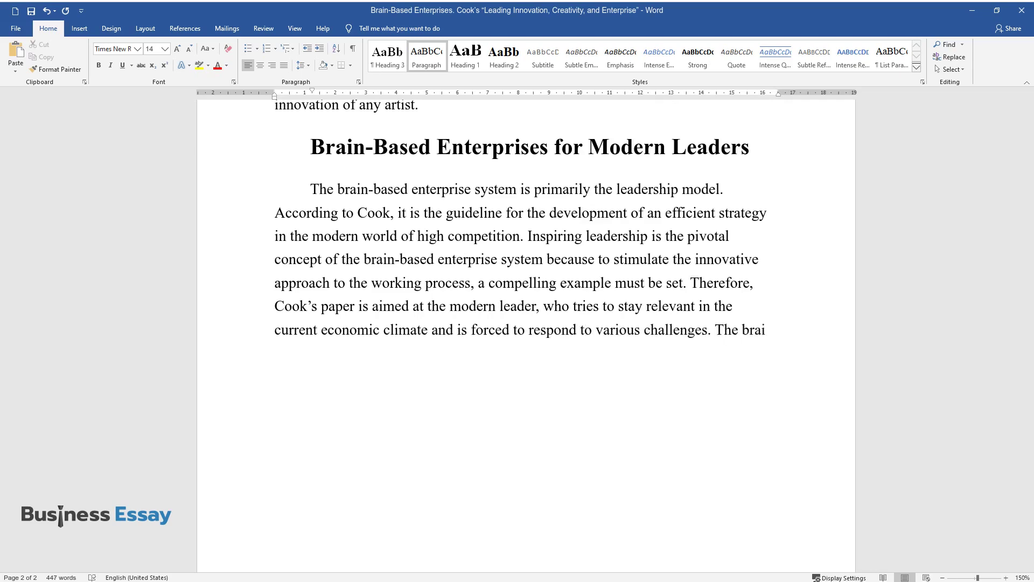
# Step: Add “The brain-based enterprise system is relevant for any contemporary businessman that wishes to perform efficiently in the ever-changing world of the information society.”
pyautogui.write('n-based enterprise system is relevant for any contemporary businessman')
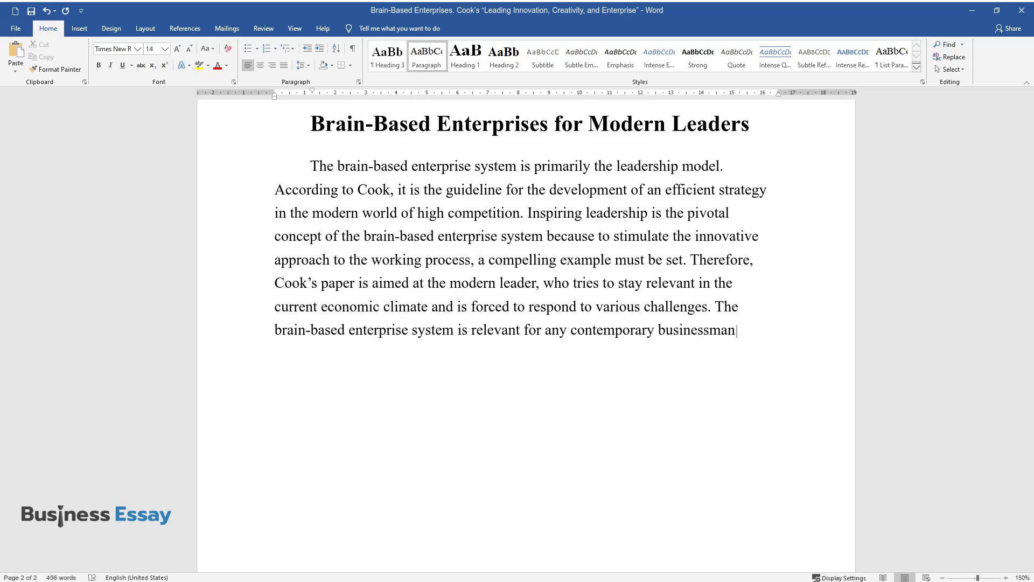
pyautogui.write(' that wishes to perform ef')
pyautogui.write('ficiently')
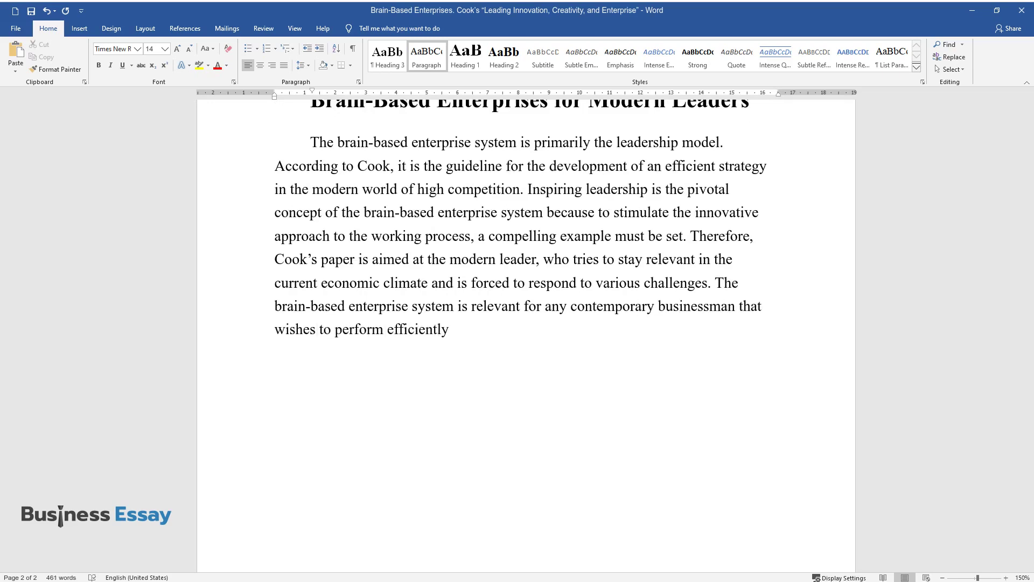
pyautogui.write(' in the ever-changing world of the ')
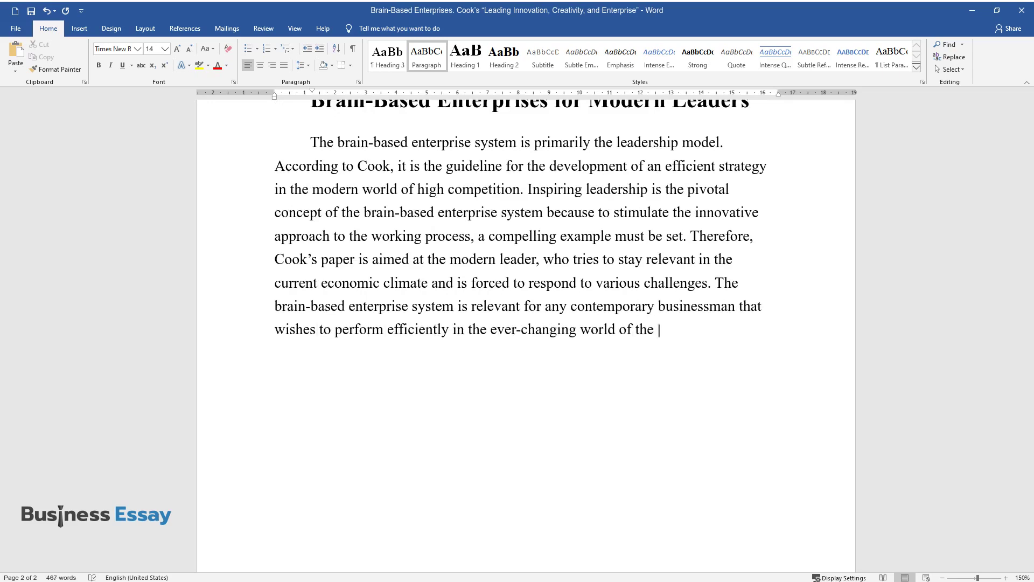
pyautogui.write('information society. Even though the')
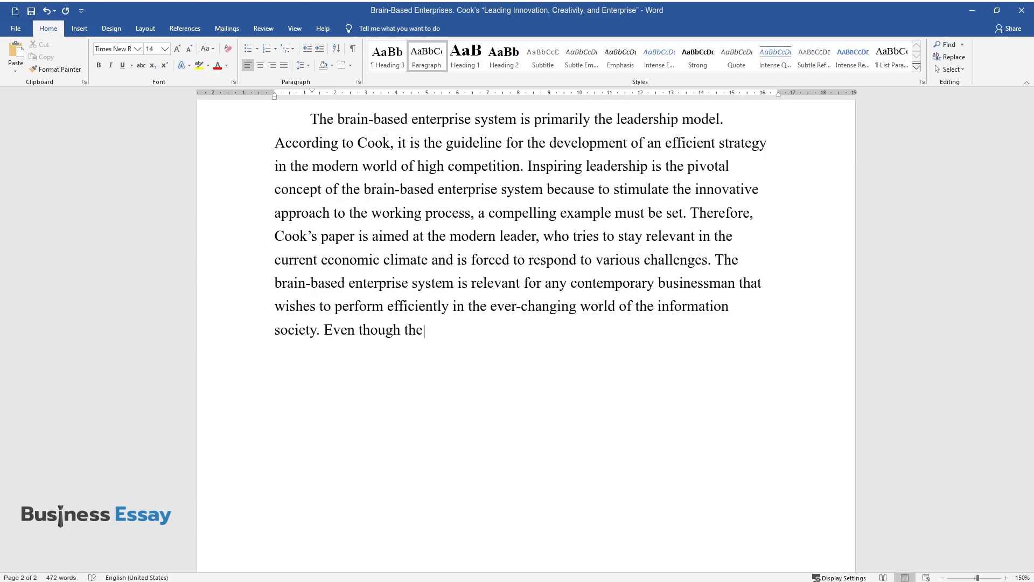
# Step: Add “Even though the majority of Cook’s work is dedicated to leaders and executive staff, his research also influences employees of modern companies.”
pyautogui.write(" majority of Cook's work is dedicat")
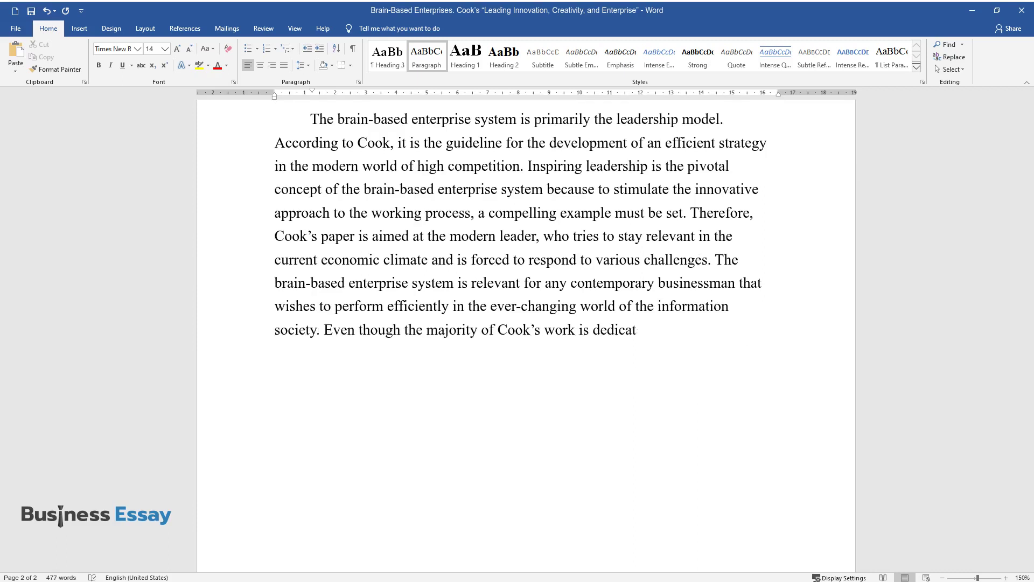
pyautogui.write('ed to leaders and executiv')
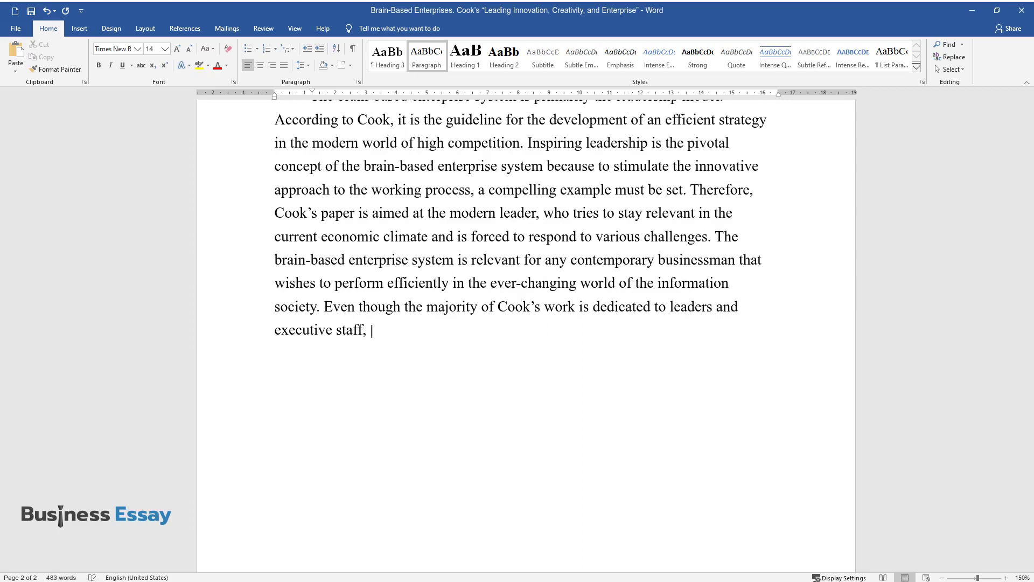
pyautogui.write('e staff, his research also influences employ')
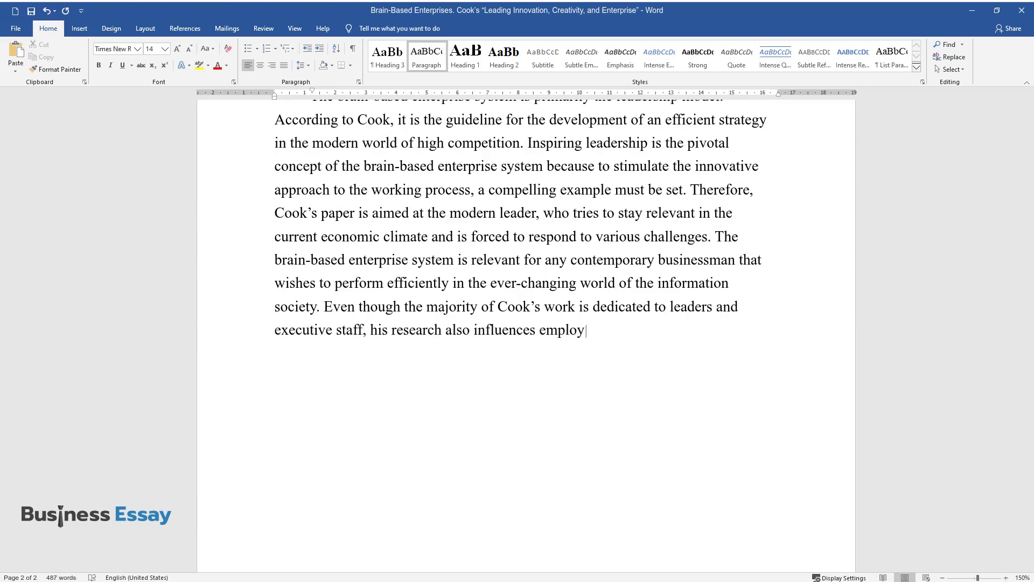
pyautogui.write('ees of modern companies. It is understandab')
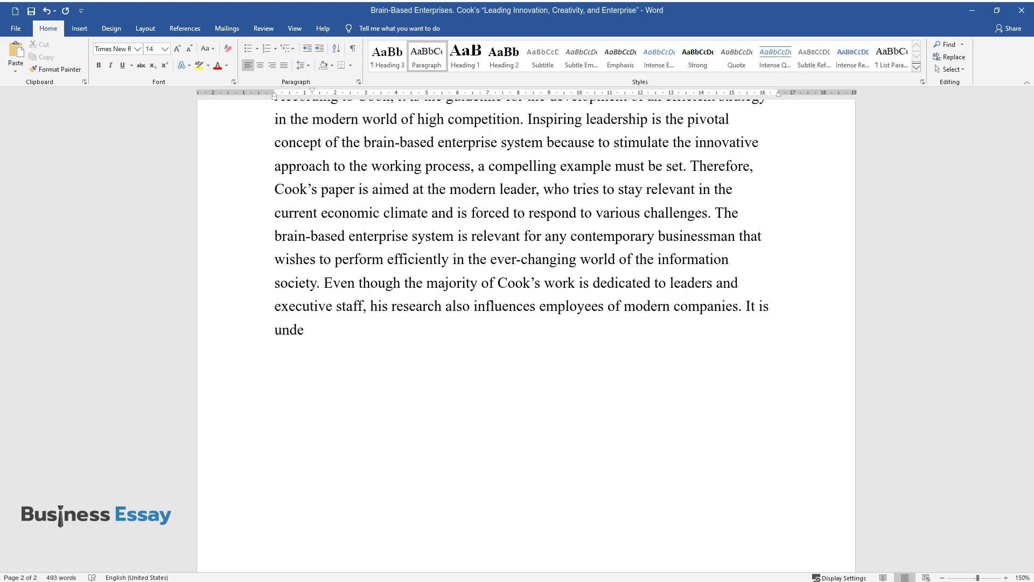
# Step: Add “It is understandable since when working on the management model, it is important to comprehend the whole hierarchical system present in the business structure.”
pyautogui.write('le since when working on t')
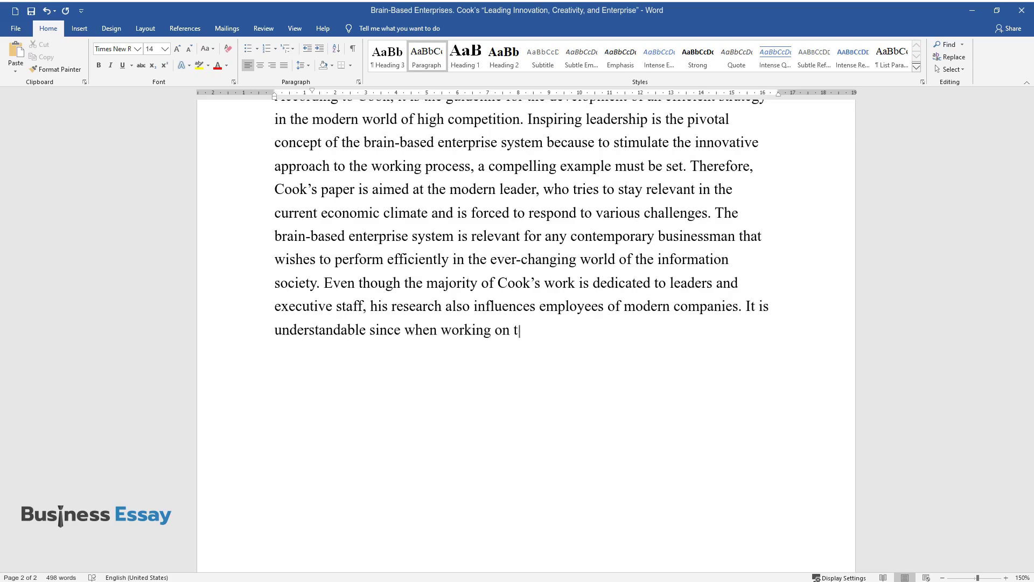
pyautogui.write('he management model, it is important')
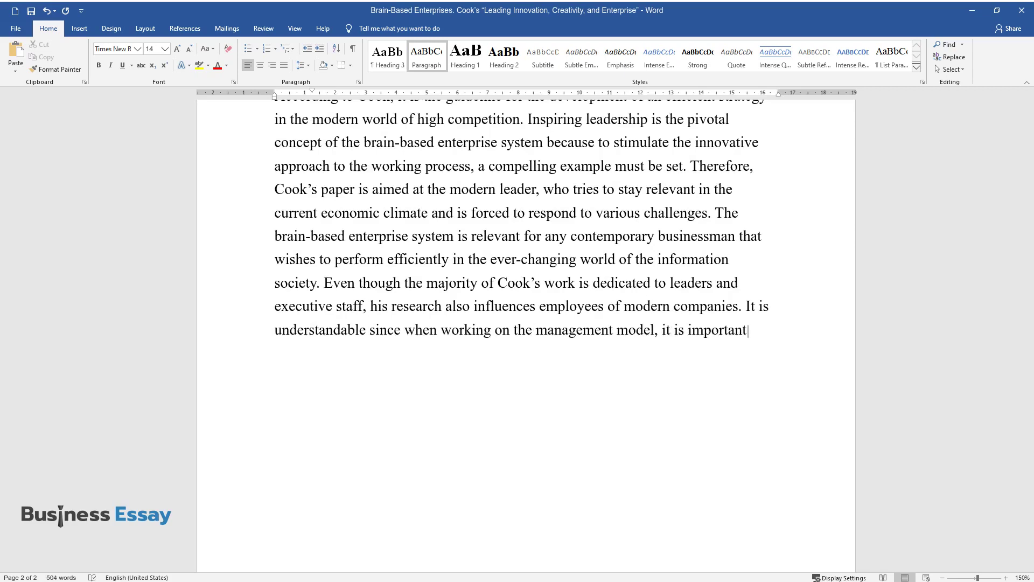
pyautogui.write(' to comprehend the whole hierarchic')
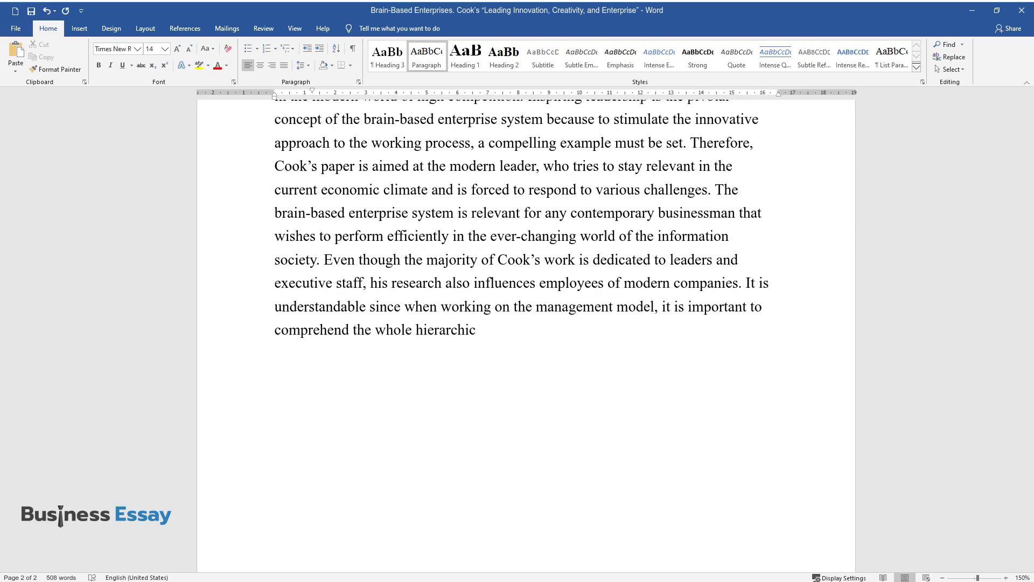
pyautogui.write('al system present in the business s')
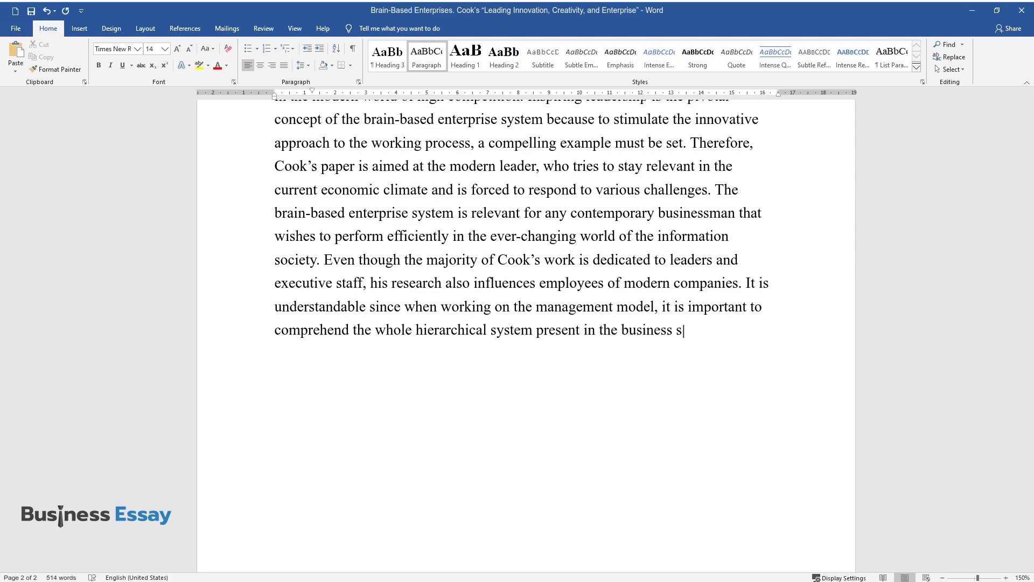
# Step: Add the sentence “Leadership is impossible without a properly educated team.” to the paragraph
pyautogui.write('tructure. Leadership is impossible ')
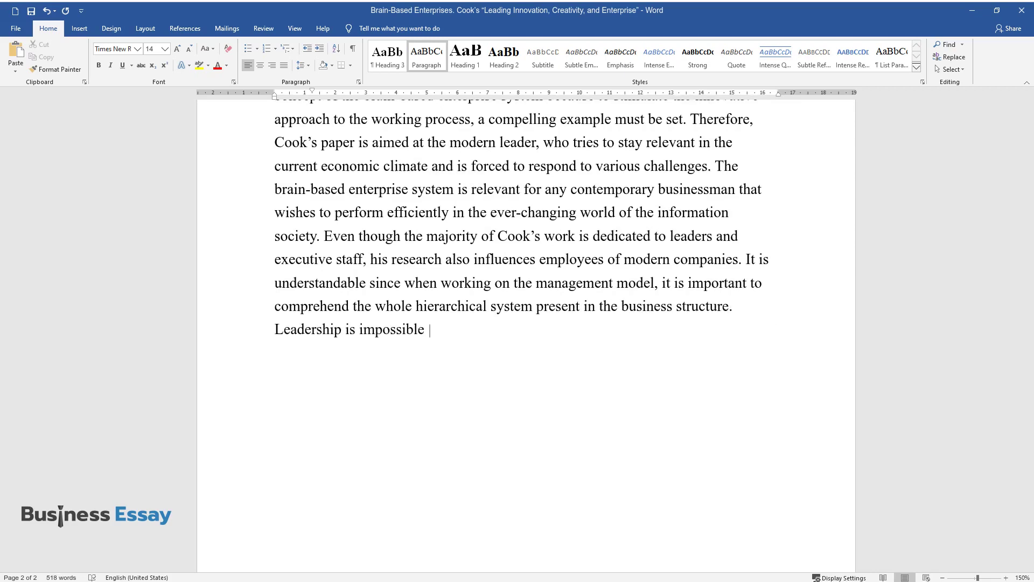
pyautogui.write('without a properly educated team. T')
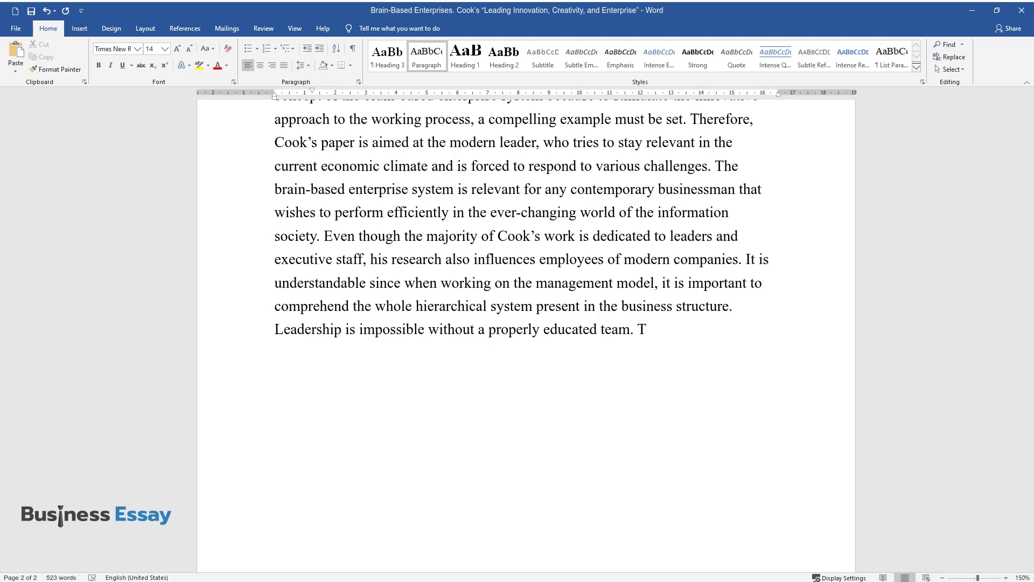
# Step: Add “Therefore, Cook’s work also provides a lot of important information for low-ranking workers.” to the paragraph
pyautogui.write("herefore, Cook's work also ")
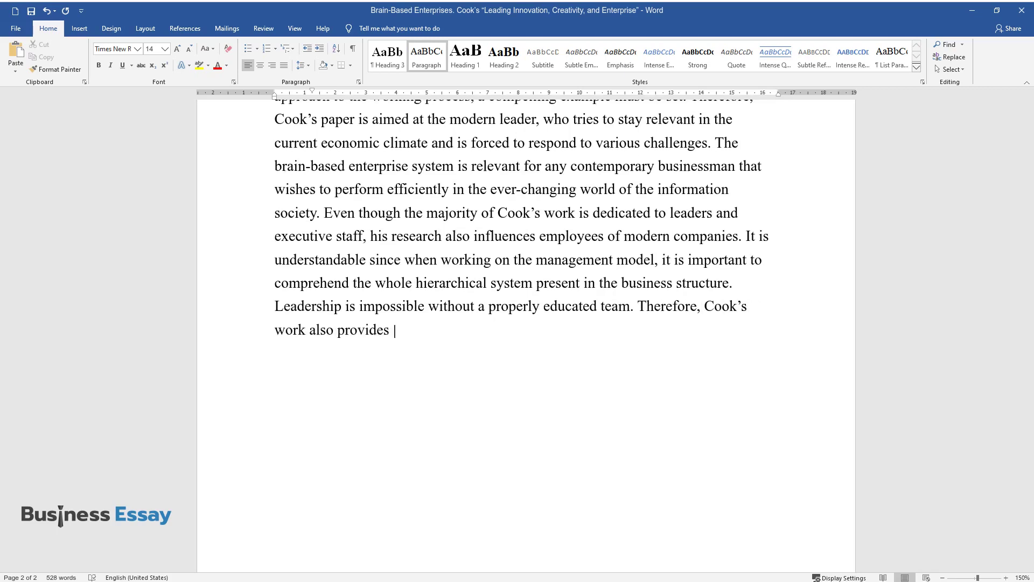
pyautogui.write('provides a lot of important information for')
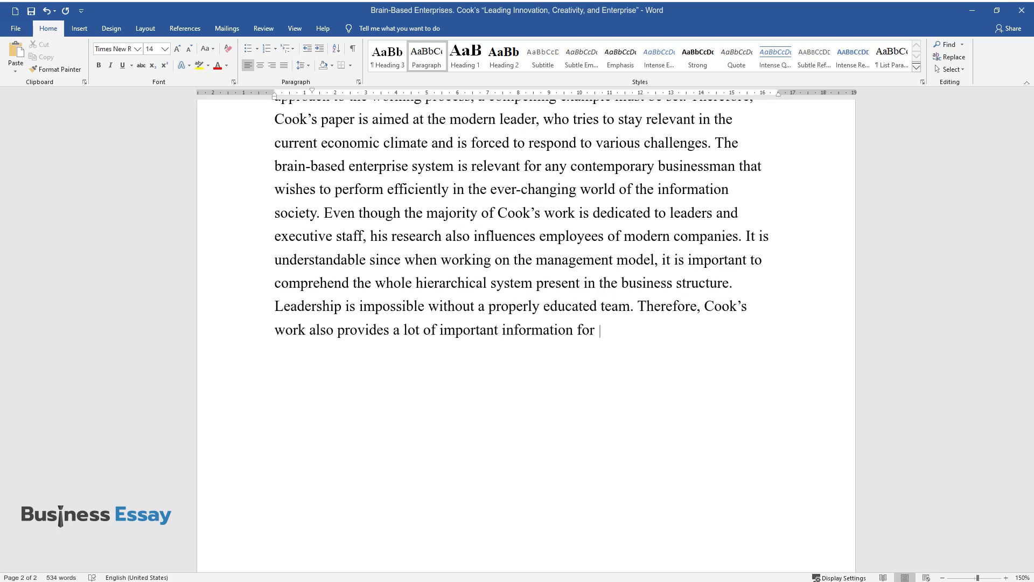
pyautogui.write(' low-ranking workers. Cook states t')
# Step: Add “Cook states that his system must first be applied to employees, and, indeed, a lot of his concepts target the education of the low-ranking staff.”
pyautogui.write('hat his system must first be applied')
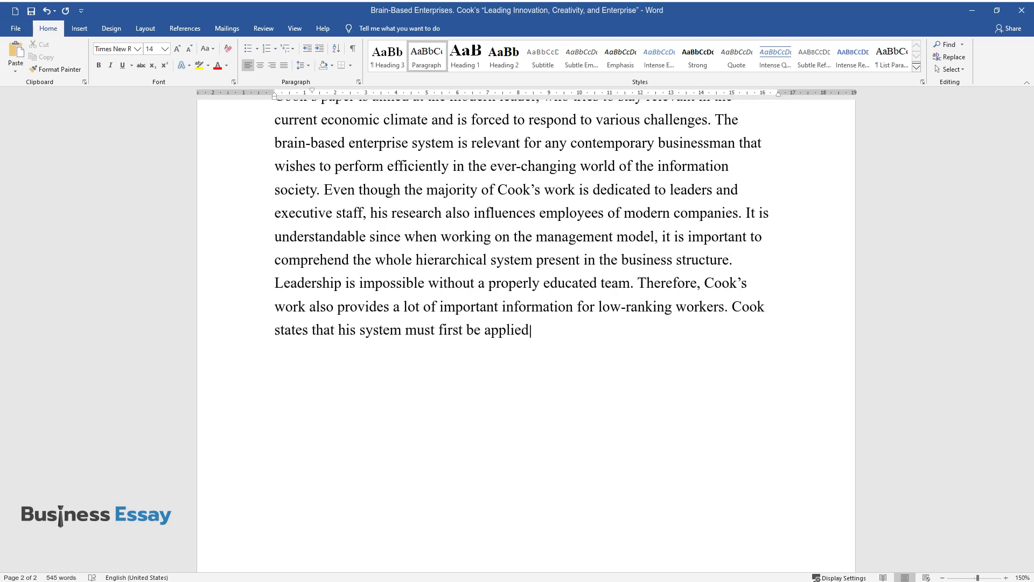
pyautogui.write(' to employees, and, indeed, a lot o')
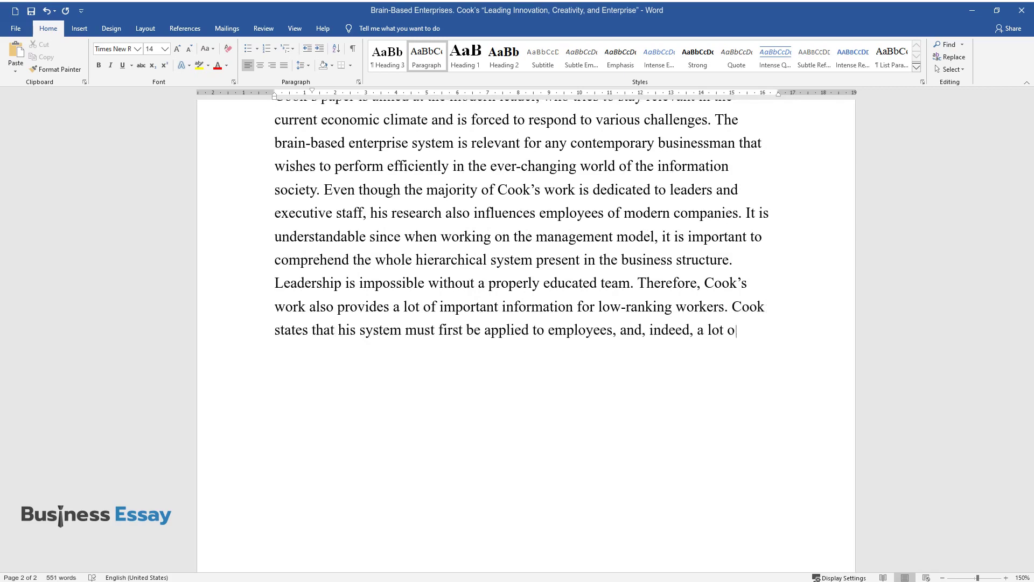
pyautogui.write('f his concepts target the education')
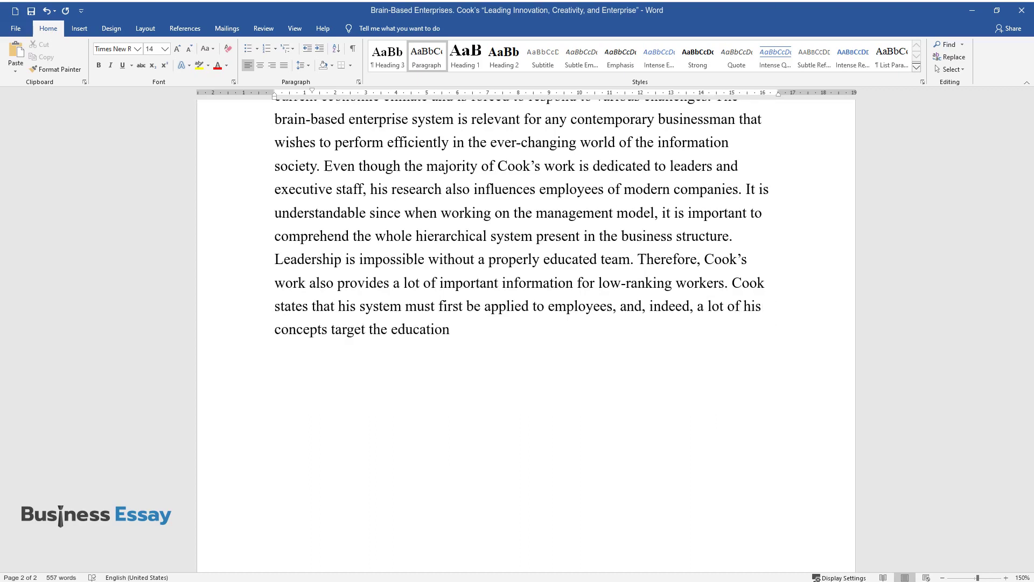
pyautogui.write(' of the low-ranking staff.')
# Step: Add the Heading 2 section title “Purpose of Brain-Based Enterprises” below the finished paragraph and start a body paragraph under it
pyautogui.press('Return')
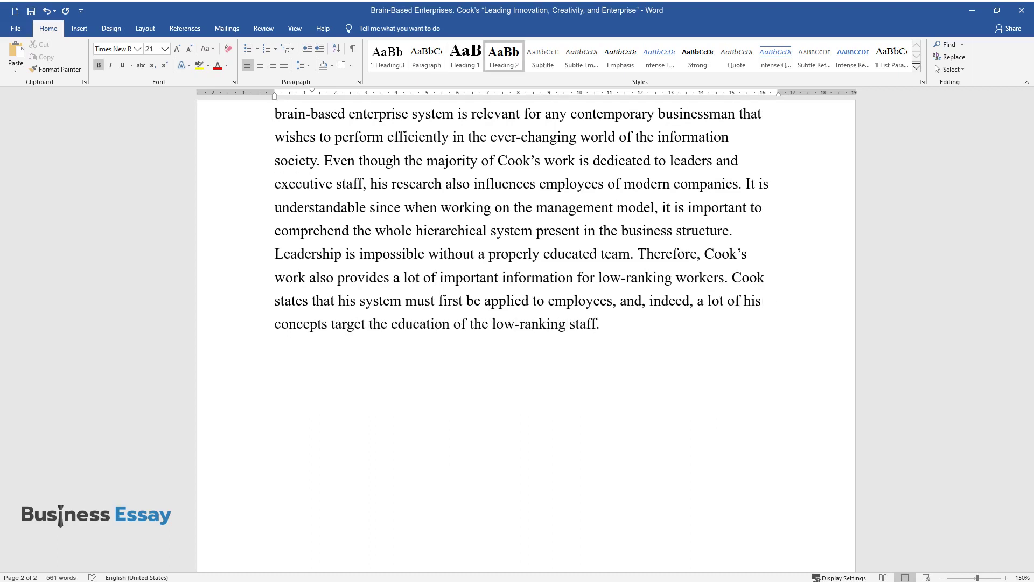
pyautogui.write('Purpose of Brain-Ba')
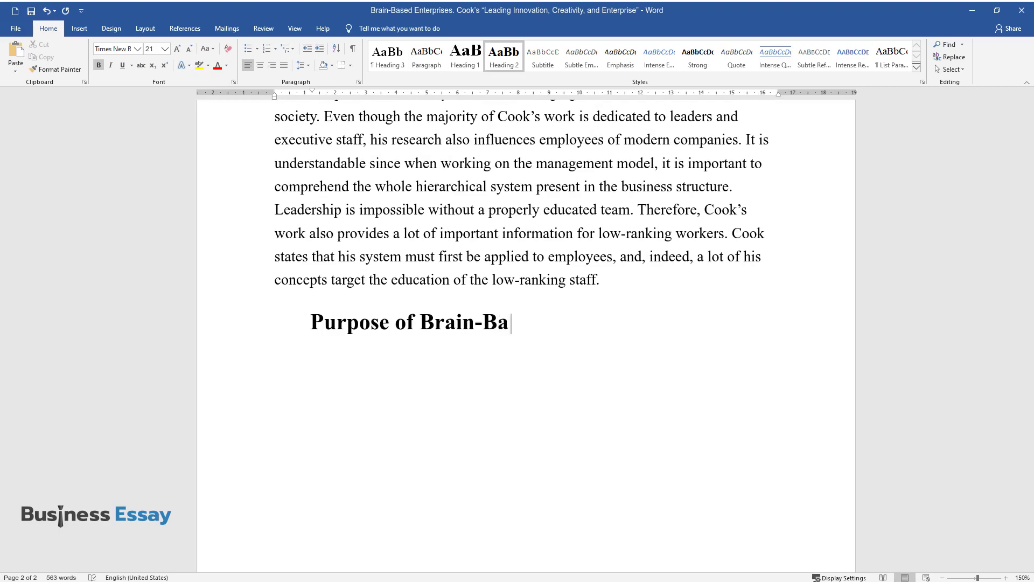
pyautogui.write('sed Enterprises')
pyautogui.press('Return')
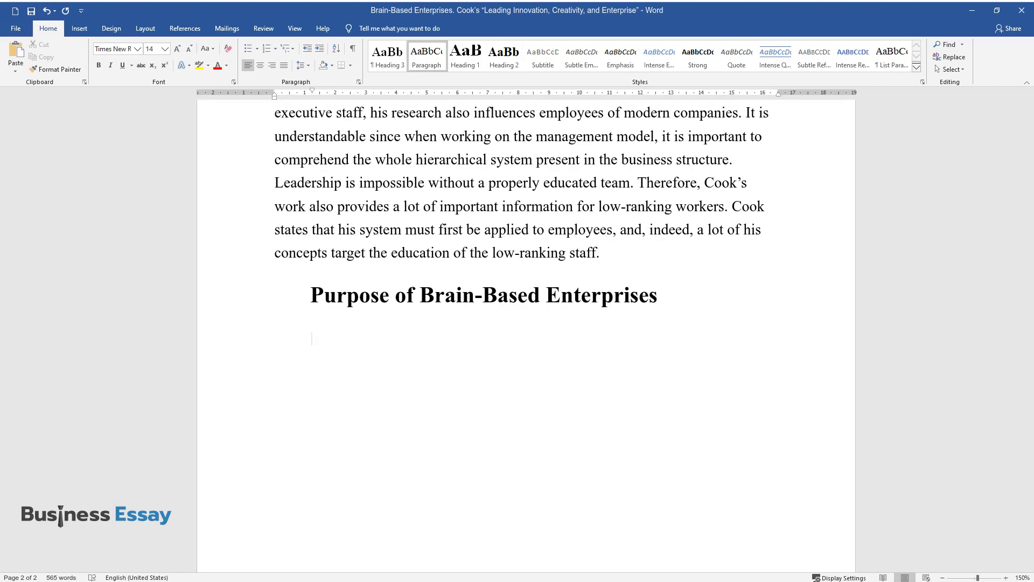
# Step: Begin the section’s paragraph with “As stated by Cook himself, the goal of the brain-based enterprise system is to facilitate the growth of”
pyautogui.write('As stated by Cook himself, the goa')
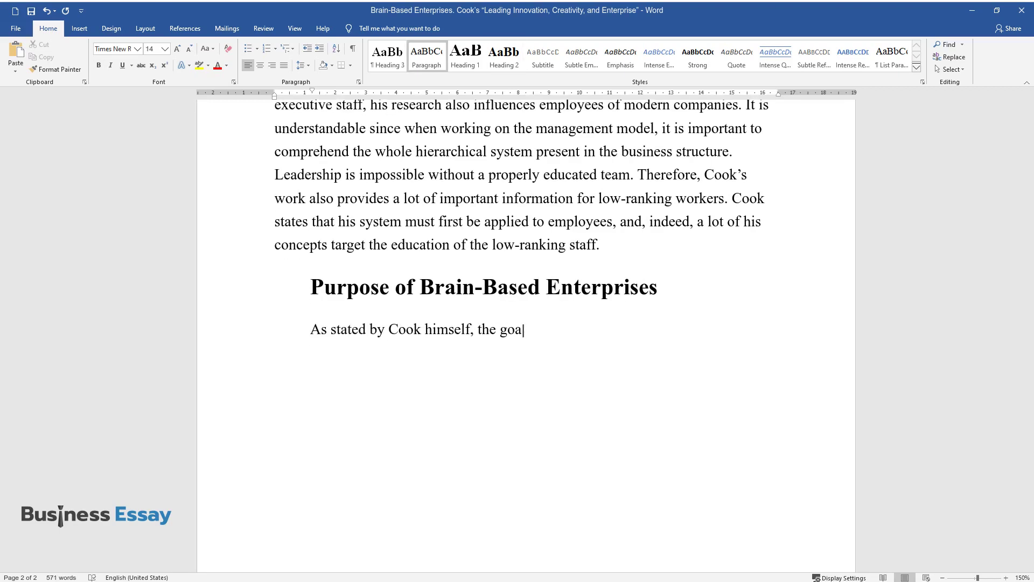
pyautogui.write('l of the brain-based enterprise sys')
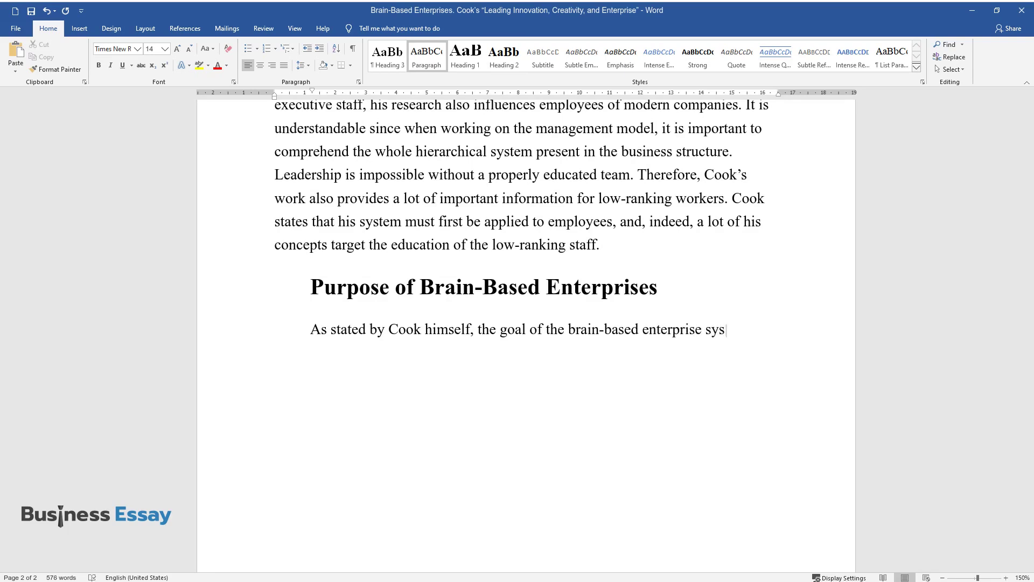
pyautogui.write('tem is to facilitate the growth of ')
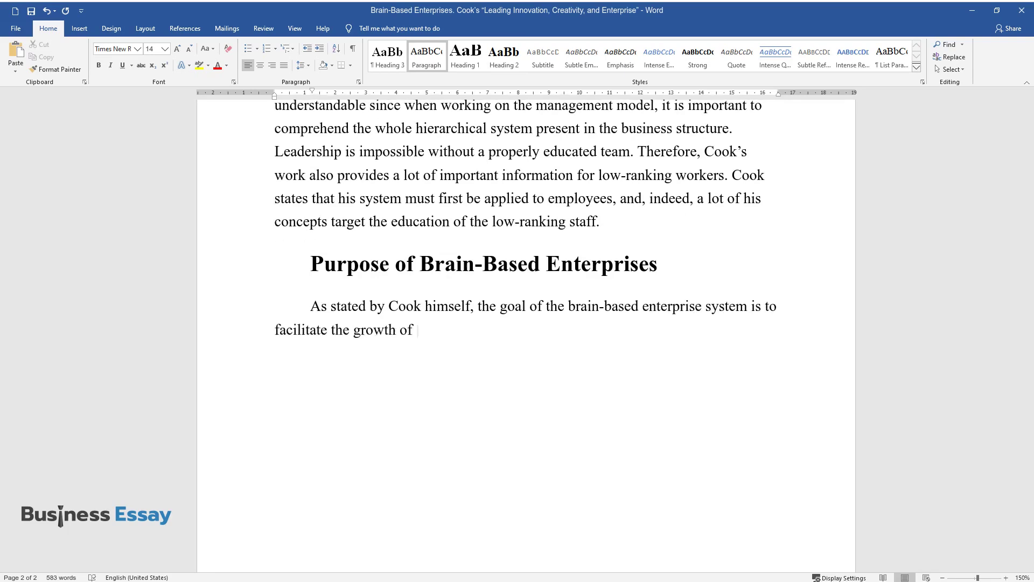
# Step: Complete the opening sentence with “the environment where creativity and innovation will be viewed as “doing business as usual”.”
pyautogui.write('the environment where creativity an')
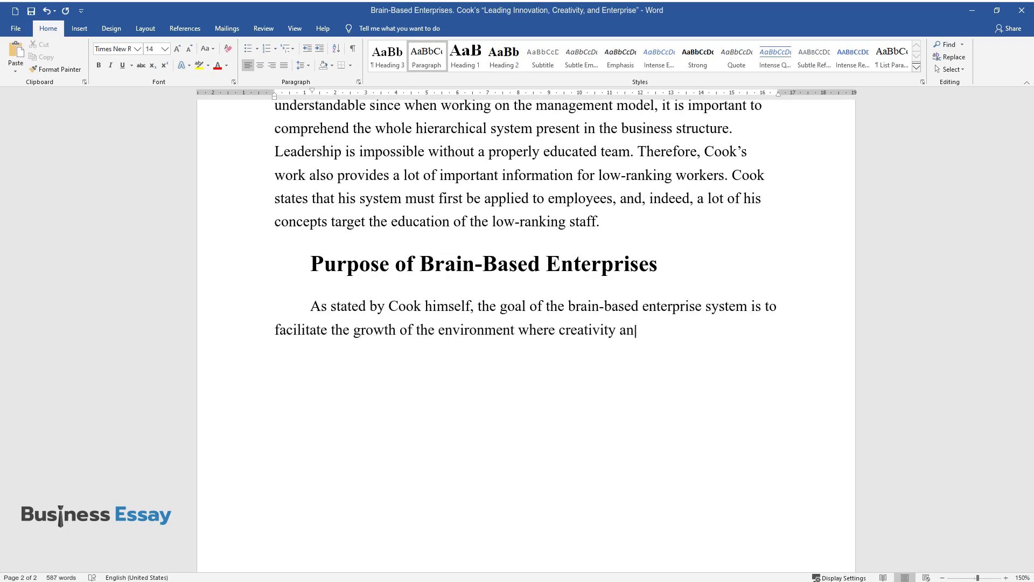
pyautogui.write('d innovation will be viewed as "doing busine')
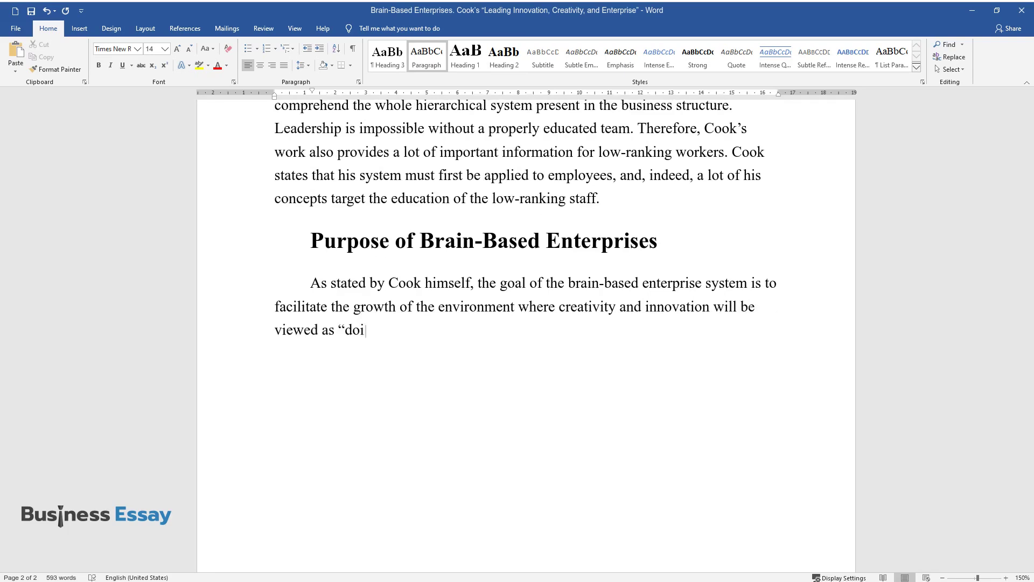
pyautogui.write('ss as usual". In his work,')
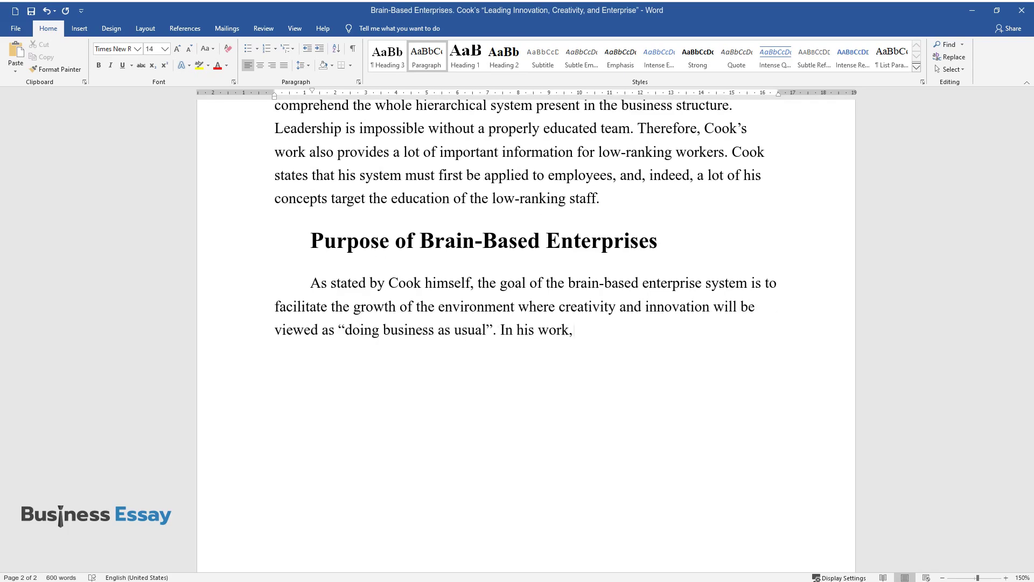
# Step: Add the sentence “In his work, Cook extensively studies the various ways to achieve such a working environment.”
pyautogui.write(' Cook extensively studies the vario')
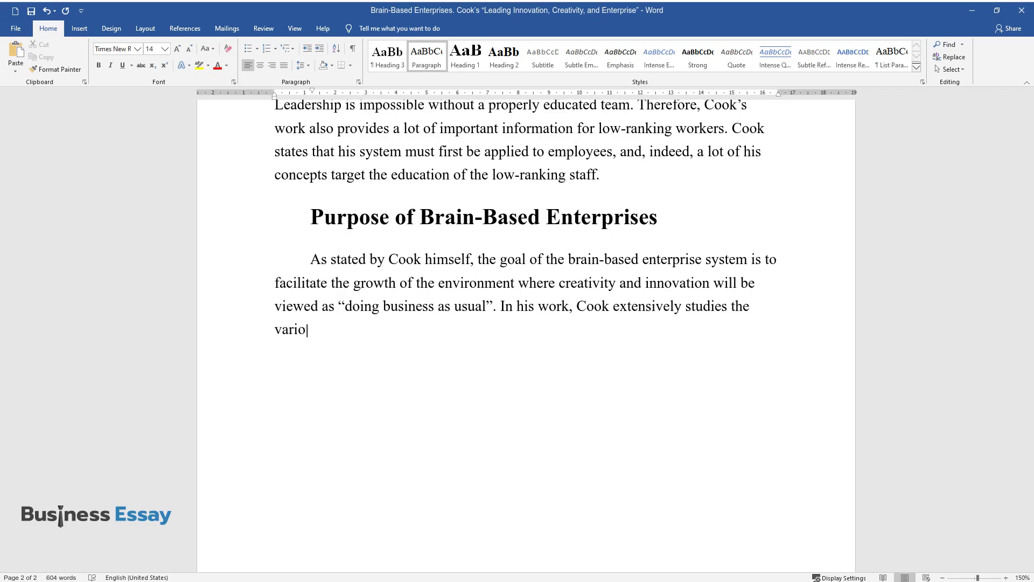
pyautogui.write('us ways to achieve such a working e')
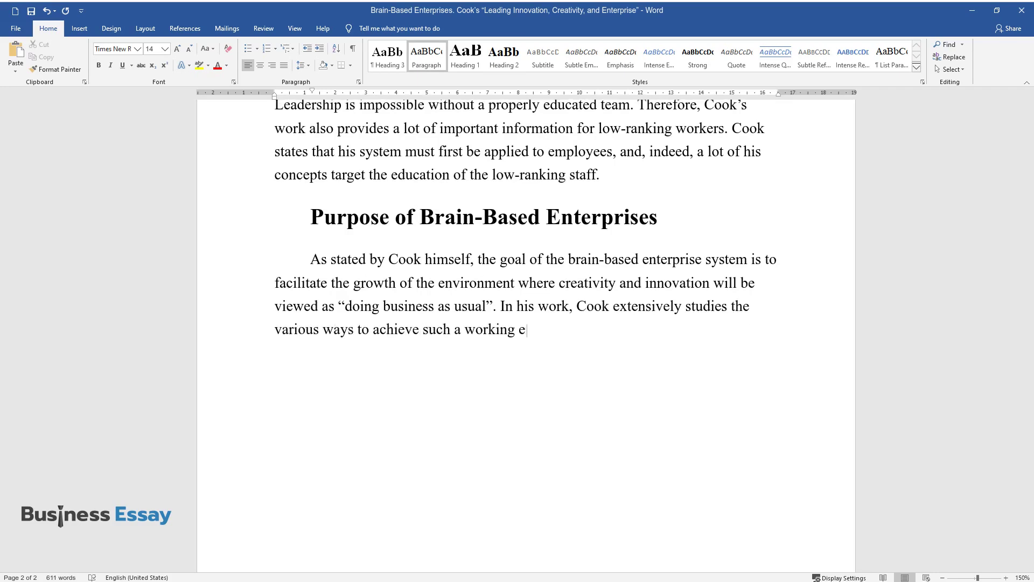
pyautogui.write('nvironment. The purpose of his work')
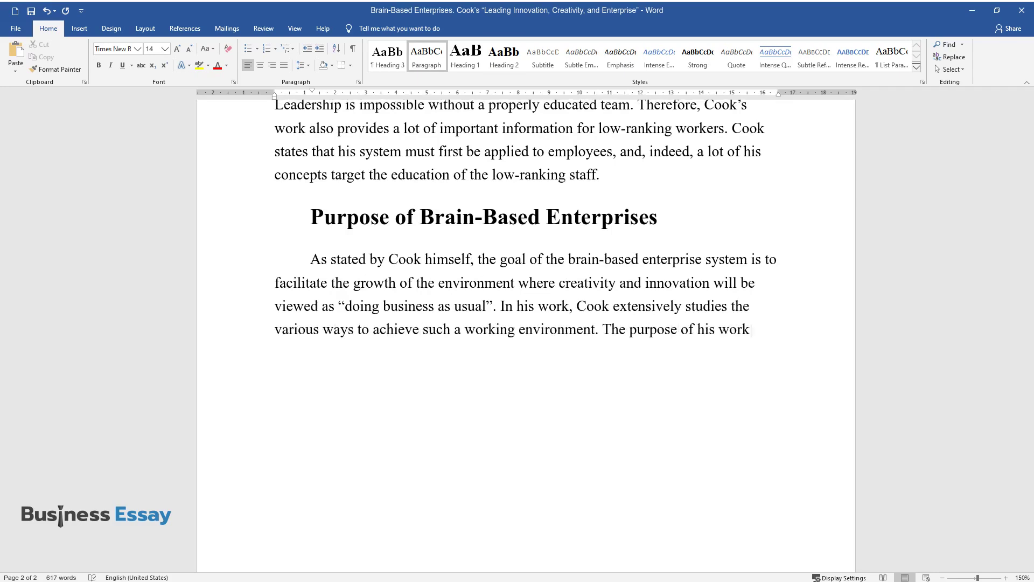
# Step: Continue with “The purpose of his work can be summarized mainly as the development of ways to implement the brain-based enterprise system”
pyautogui.write(' can be summarized mainly as the dev')
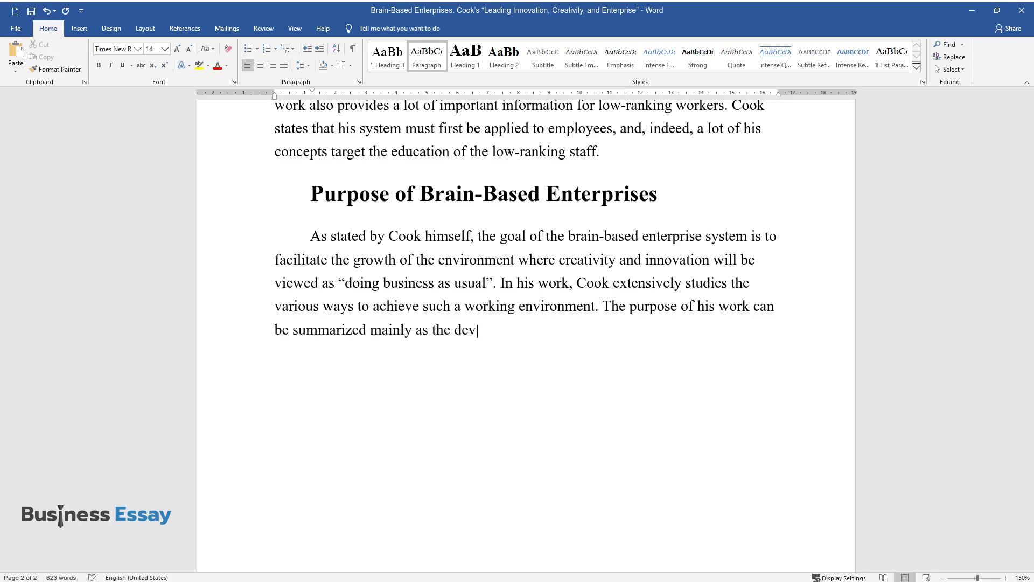
pyautogui.write('elopment of ways to implement the ')
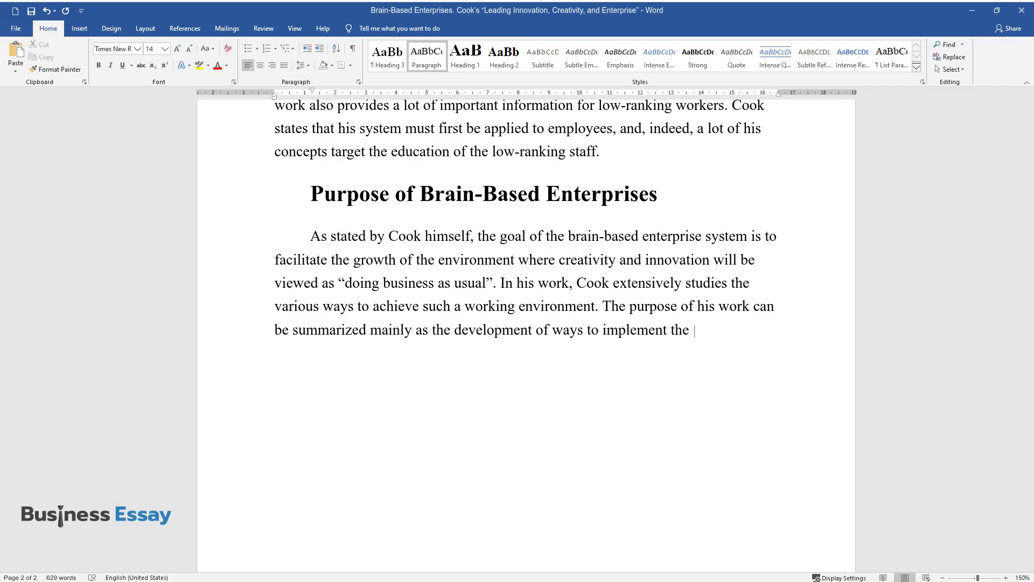
pyautogui.write('brain-based enterprise system for an')
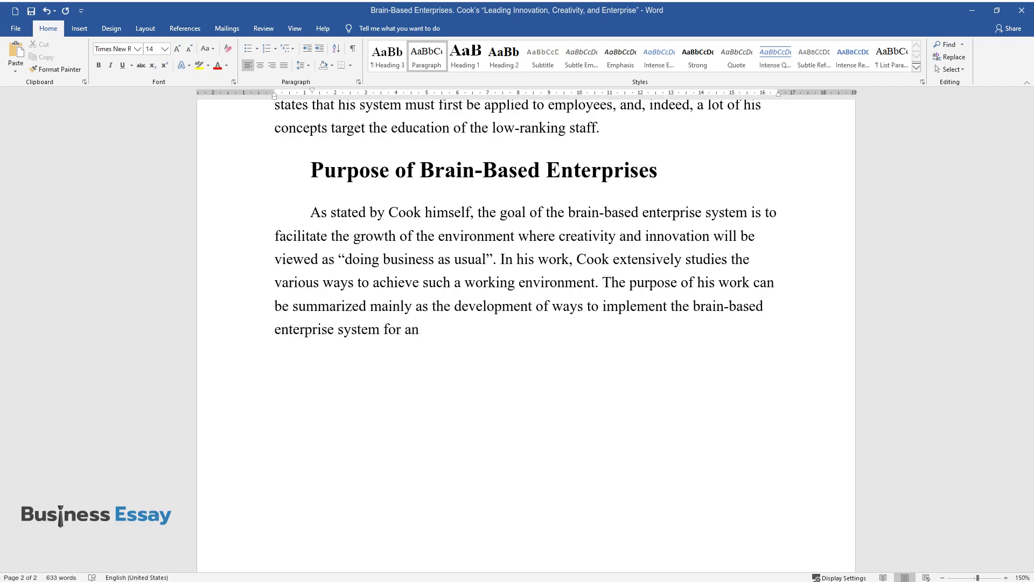
# Step: Complete the sentence about the work’s purpose with “for any business structure, no matter the numerous volatile circumstances.”
pyautogui.write('y business structure, no matter the')
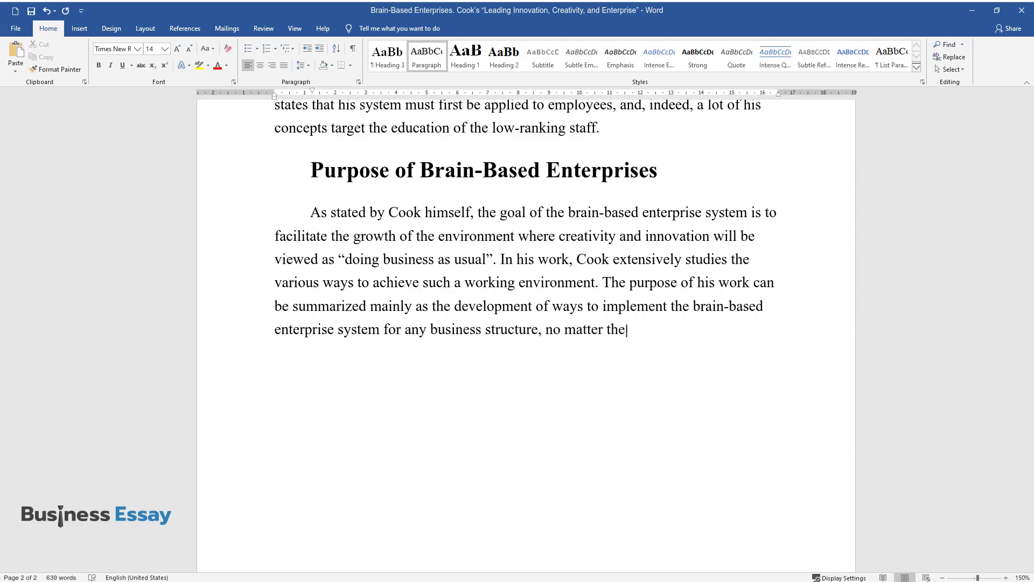
pyautogui.write(' numerous volatile circumstances. T')
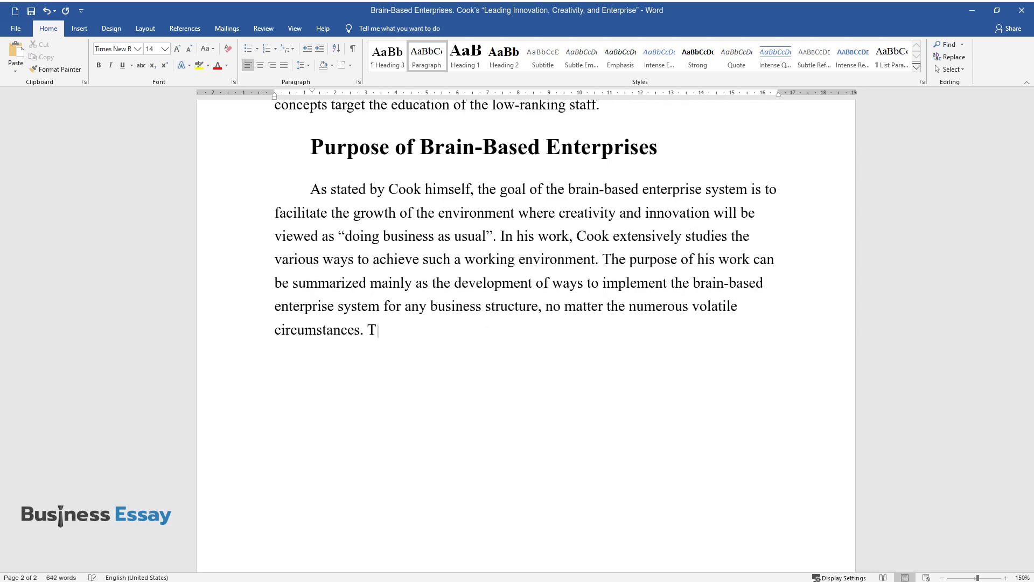
# Step: Add “Then, Cook tries to illustrate those developed ways of implementation of his system through different examples, while discussing the relevance of his methods in modern society.”
pyautogui.write('hen, Cook tries to illustrate those')
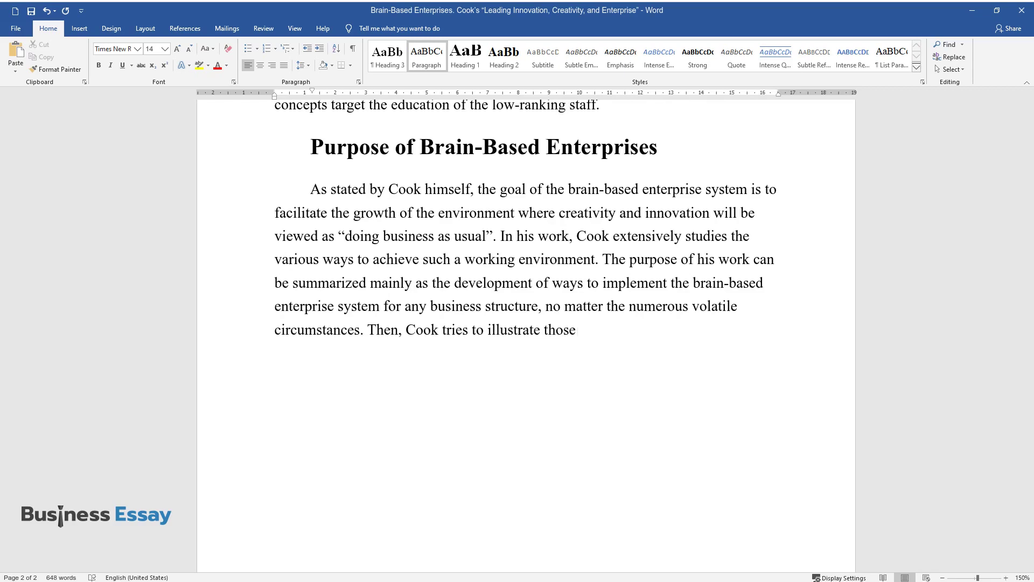
pyautogui.write(' developed ways of implementation o')
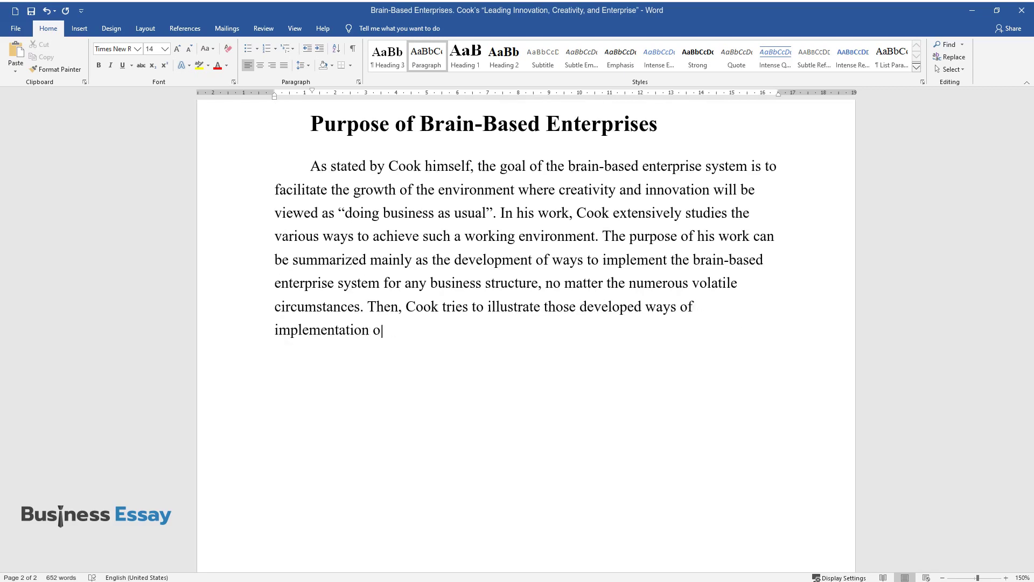
pyautogui.write('f his system through different exam')
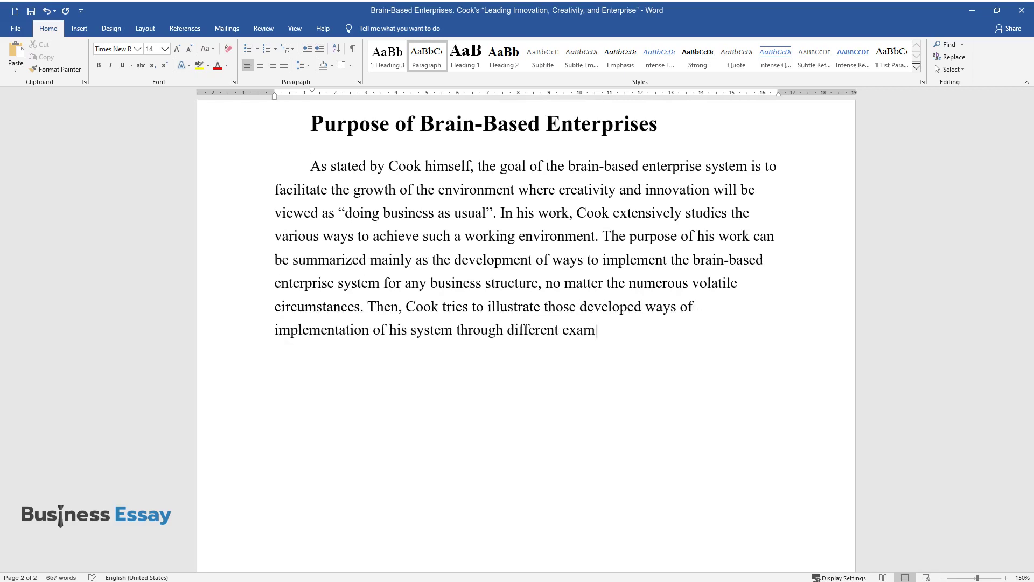
pyautogui.write('ples, while discussing the relevanc')
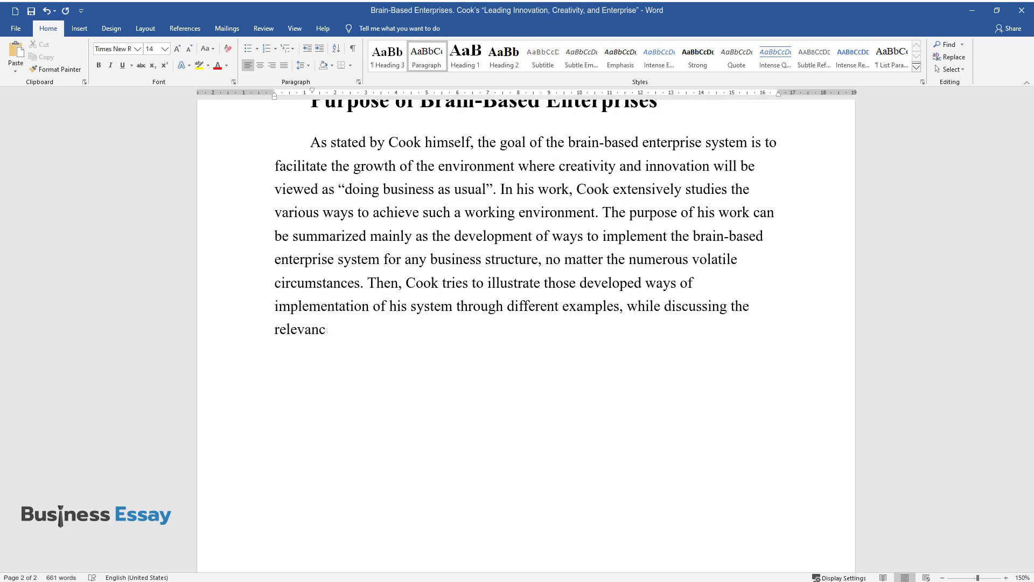
pyautogui.write('e of his methods in modern society.')
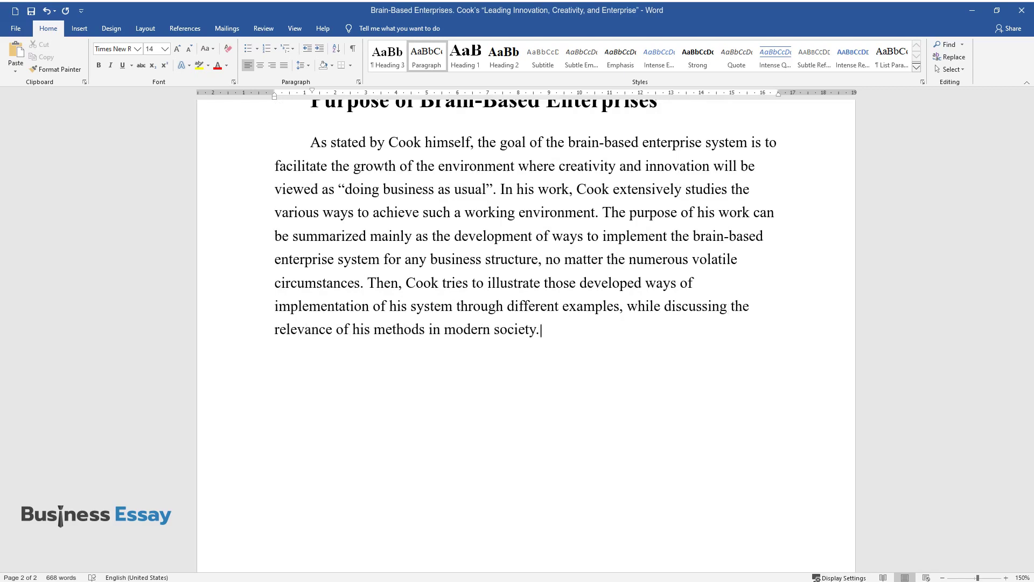
# Step: Add “Though, relevance and actualization, albeit extensively discussed in this work, are still secondary to its primary theme.”
pyautogui.write(' Though, relevance and actualizatio')
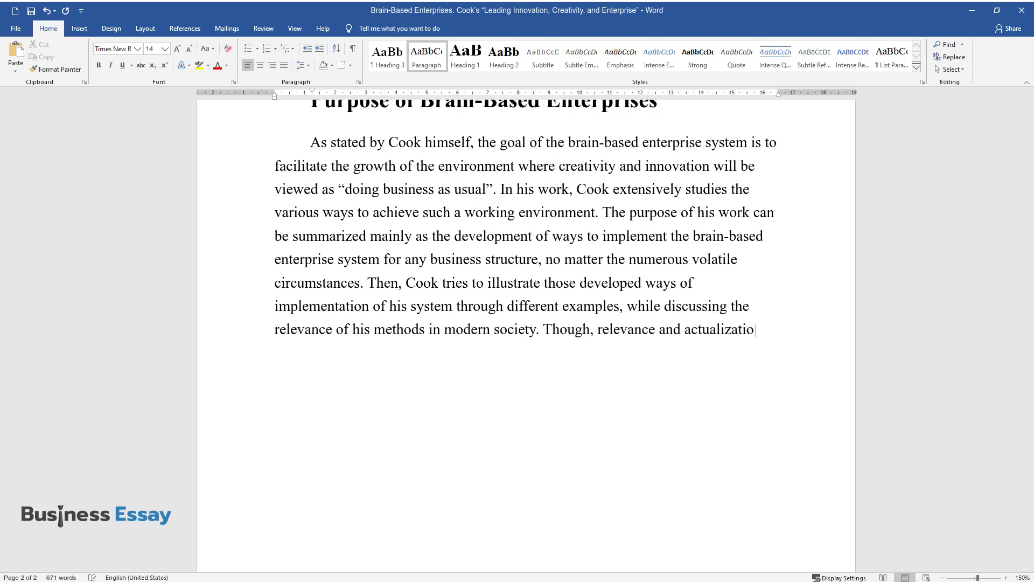
pyautogui.write('n, albeit extensively discussed in ')
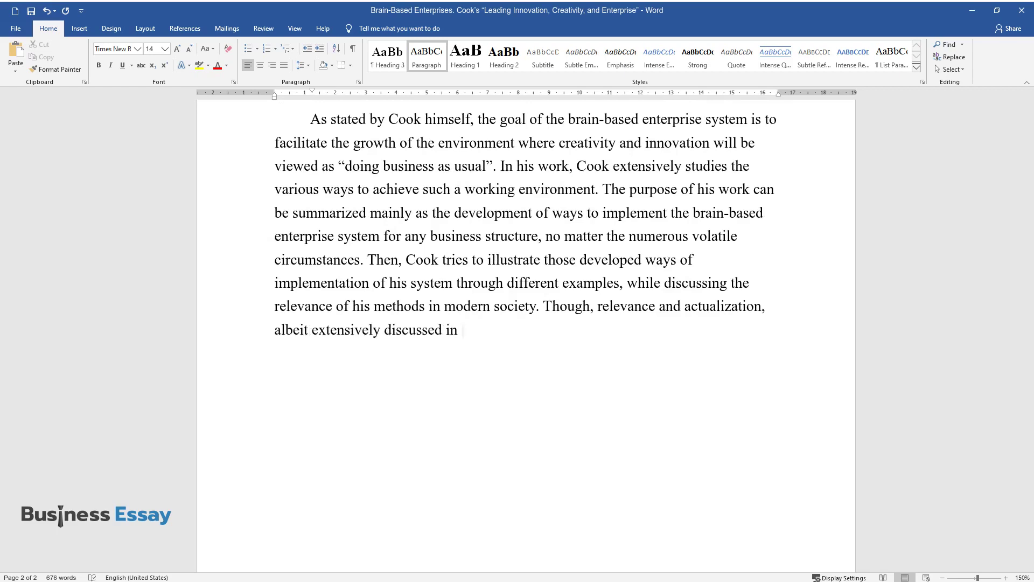
pyautogui.write('this work, are still secondary to i')
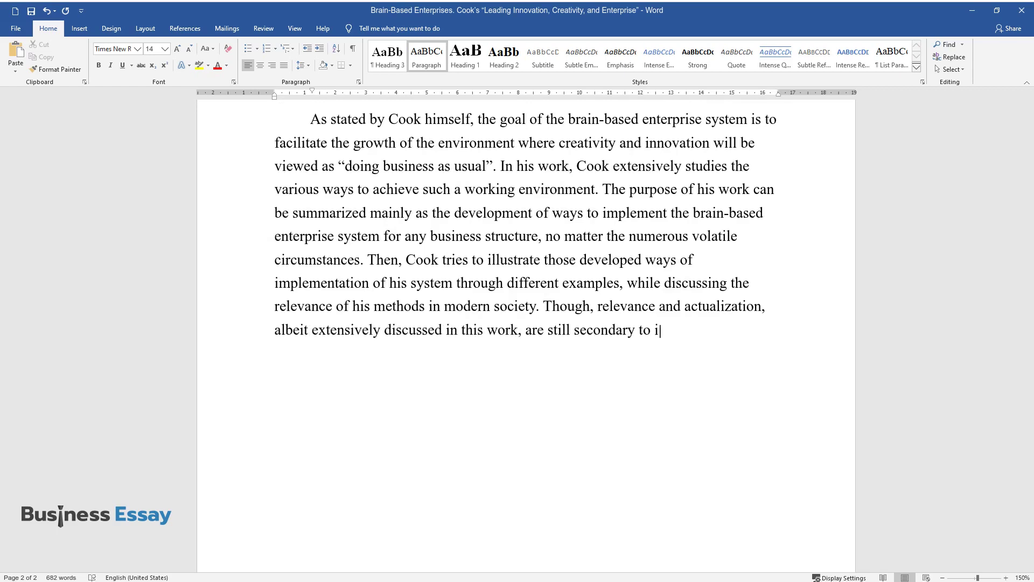
pyautogui.write('ts primary theme. The main point of Cook’s wo')
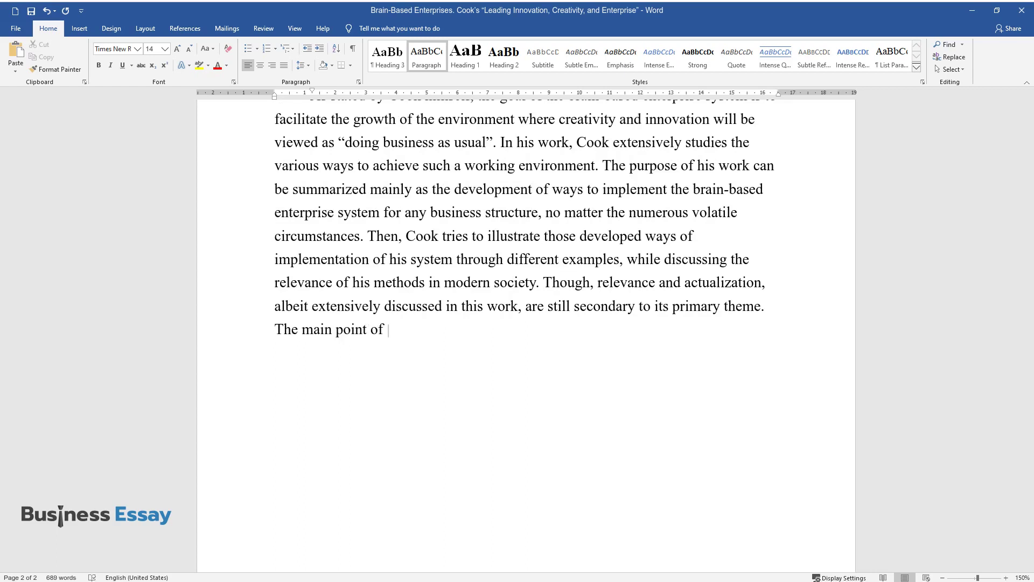
# Step: Continue the main-point sentence with “Cook’s work is creativity and innovation in the contemporary business field, but also the means to harness”
pyautogui.write('rk is creativity and inno')
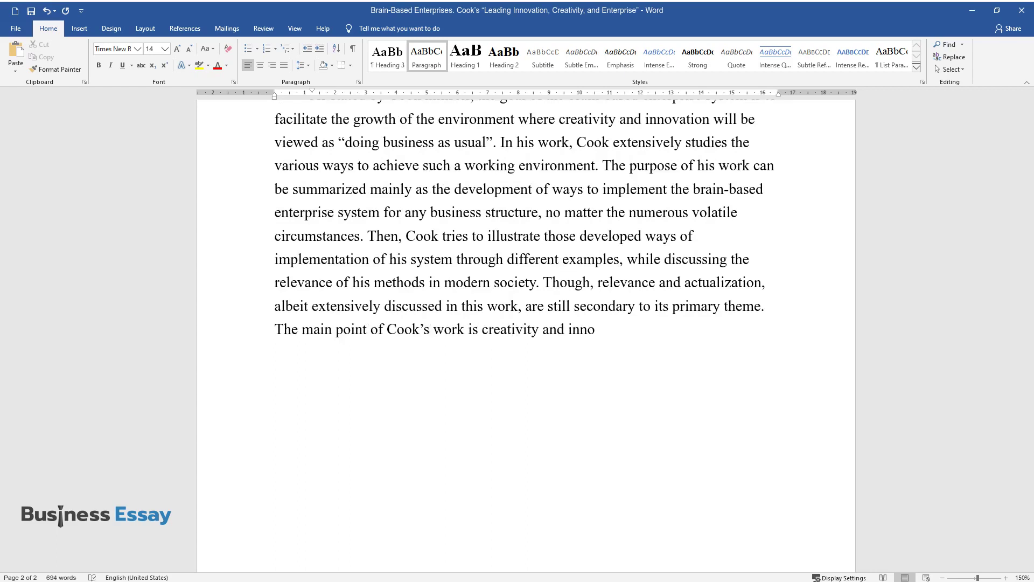
pyautogui.write('vation in the contemporary business ')
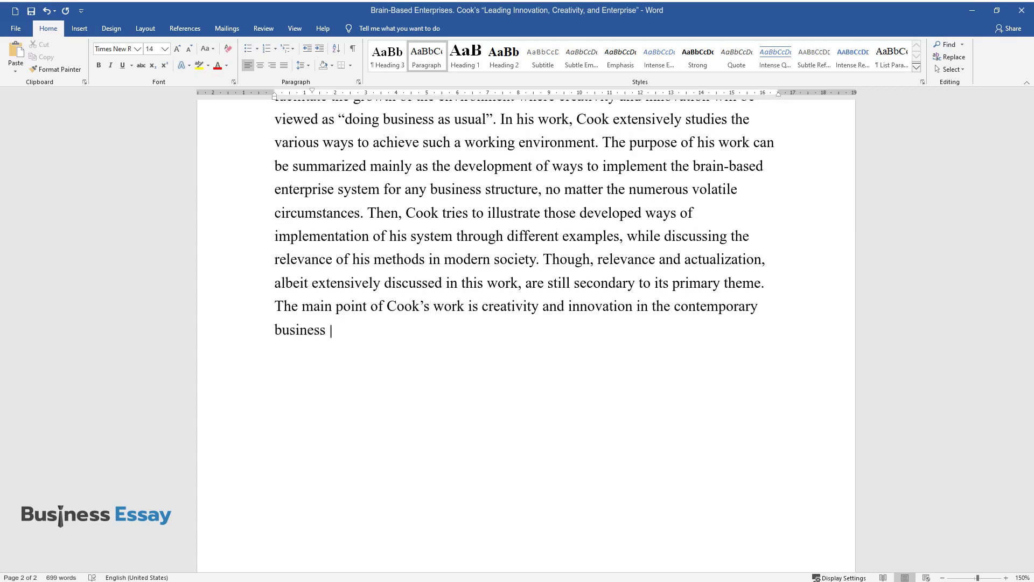
pyautogui.write('field, but also the means to harnes')
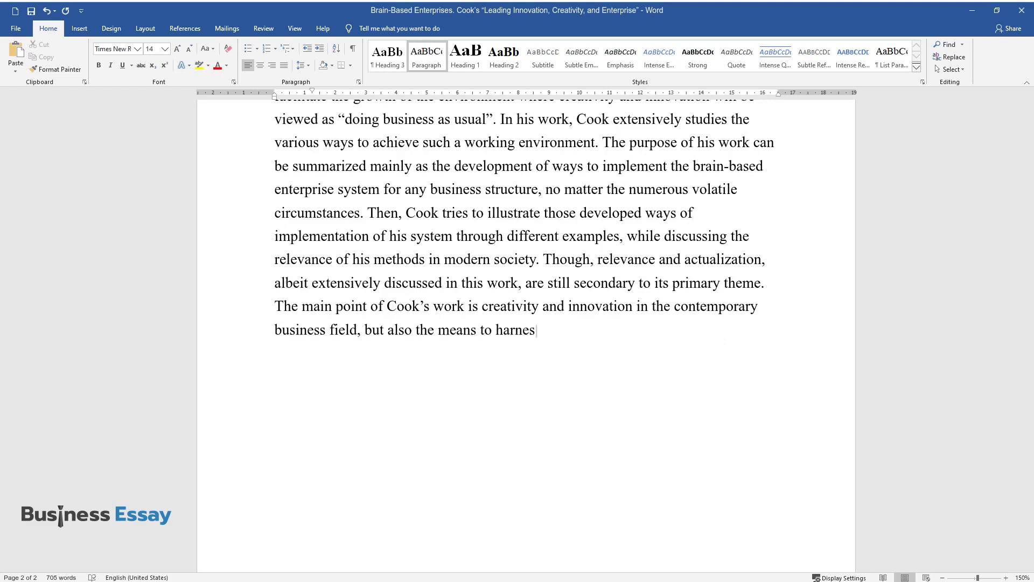
# Step: Complete the main-point sentence with “those qualities, which, in turn, are aimed at improving the intellectual potential of any company.”
pyautogui.write('s those qualities, which, in turn, are aimed at impr')
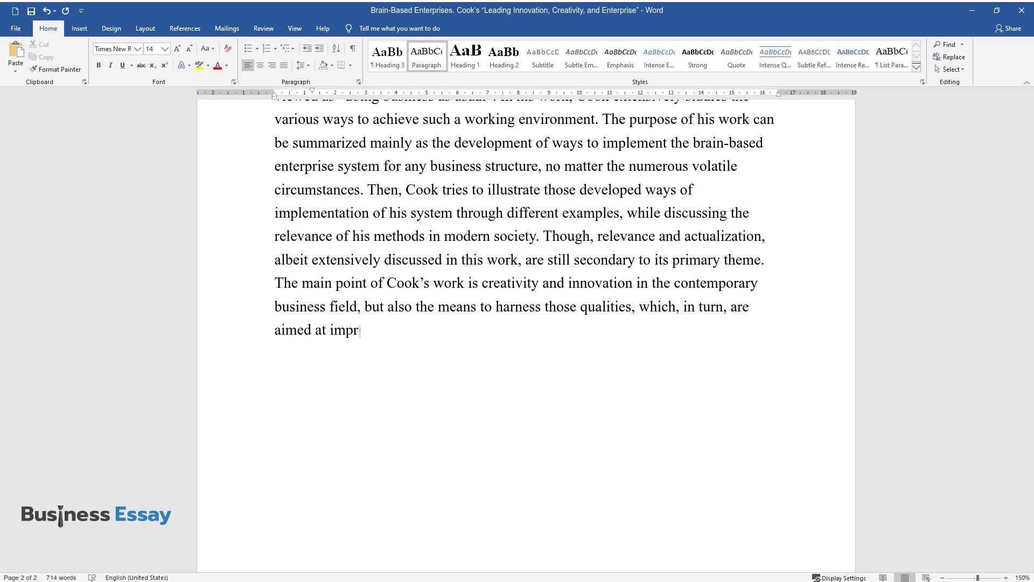
pyautogui.write('oving the intellectual potential of any company.')
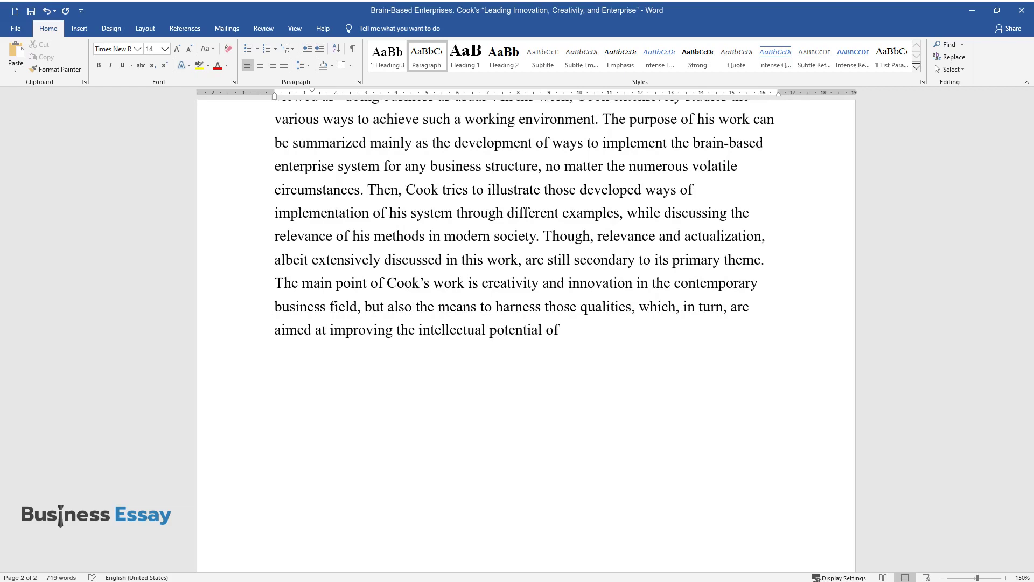
# Step: Add the Heading 2 section title “The Methodology Behind Brain-Based Enterprises” and start a body paragraph below it
pyautogui.press('Return')
pyautogui.write('The')
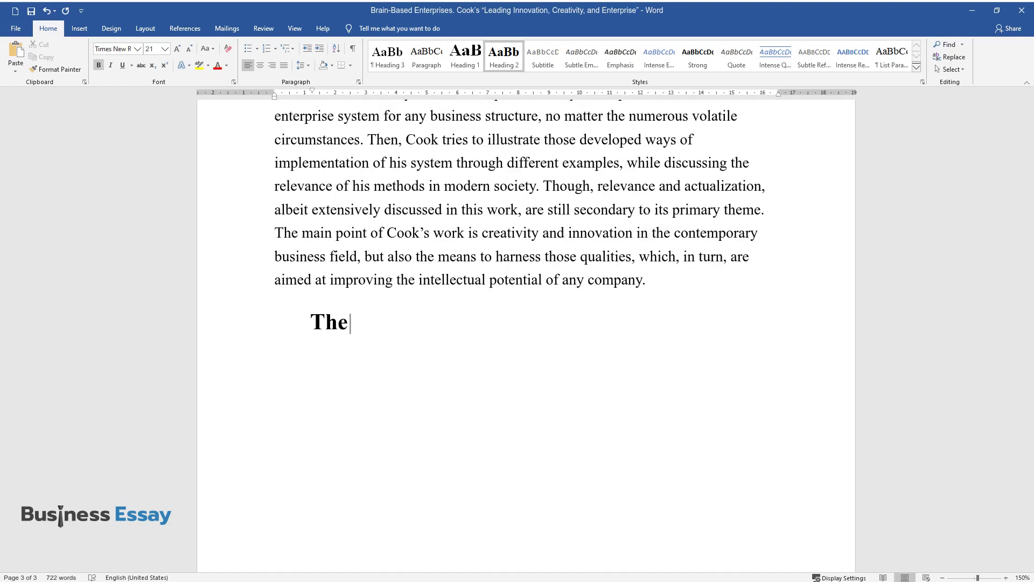
pyautogui.write(' Methodology Behind Brain-Based Enterprises')
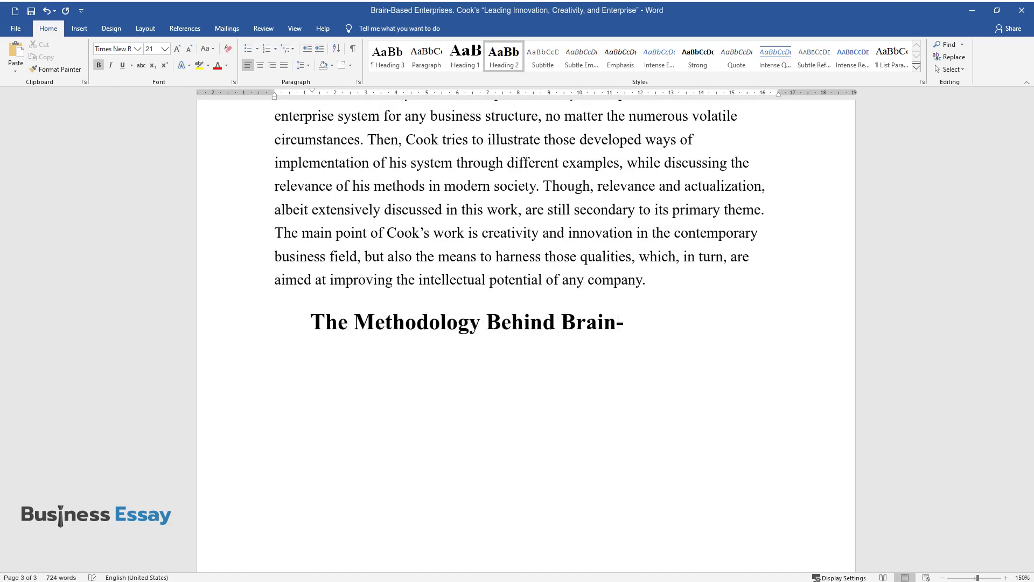
pyautogui.press('Return')
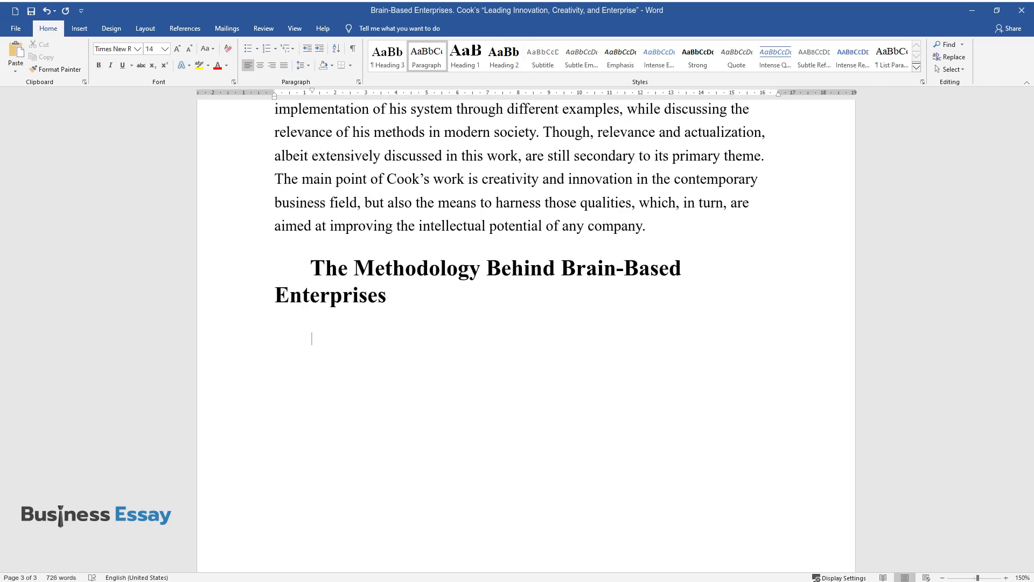
# Step: Write “Since Cook’s paper was made for modern-day entrepreneurs, it works with terminology and methodology relevant for the business community and management science.”
pyautogui.write("Since Cook's paper was made fo")
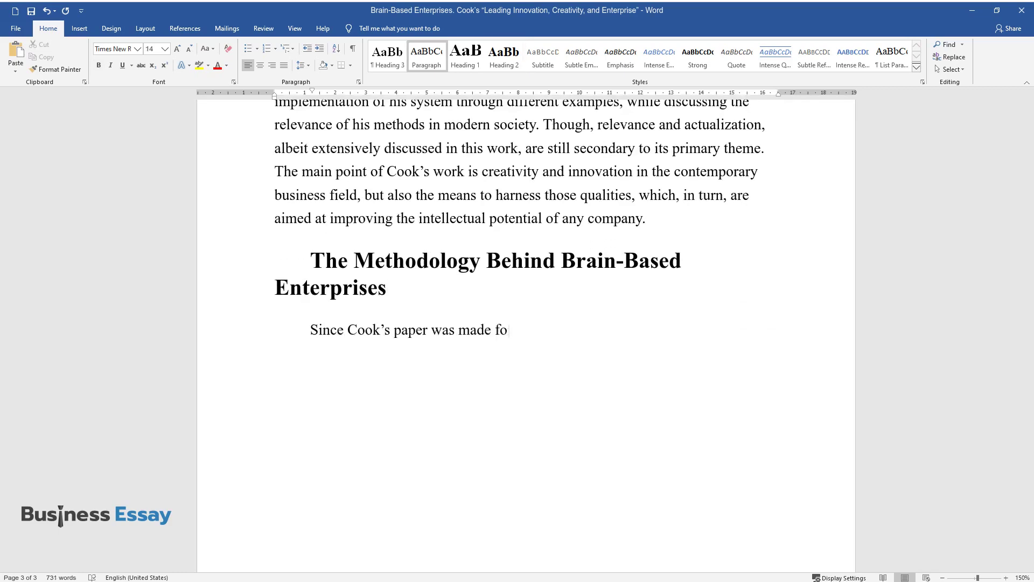
pyautogui.write('r modern-day entrepreneurs, it wor')
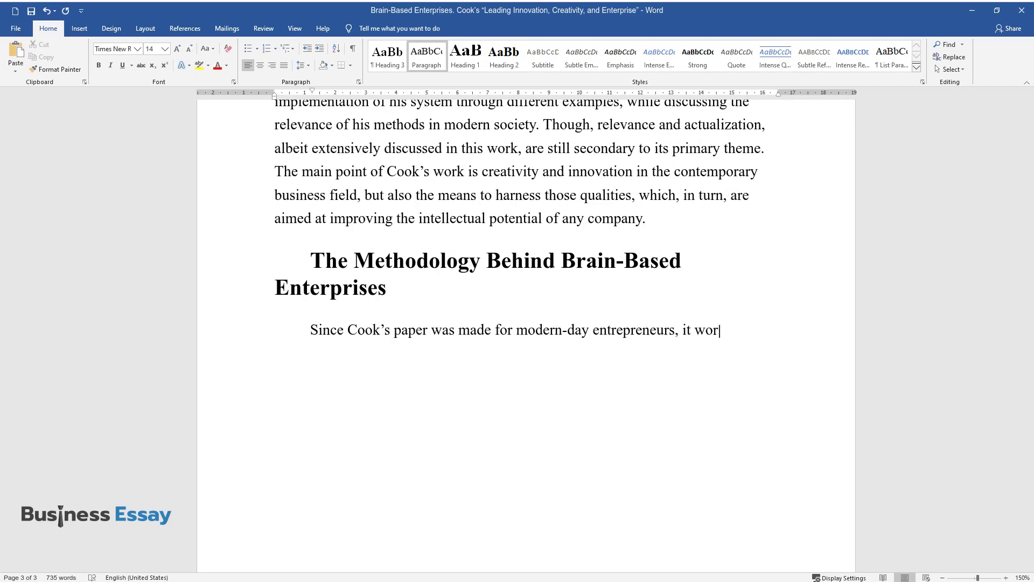
pyautogui.write('ks with terminology and methodology')
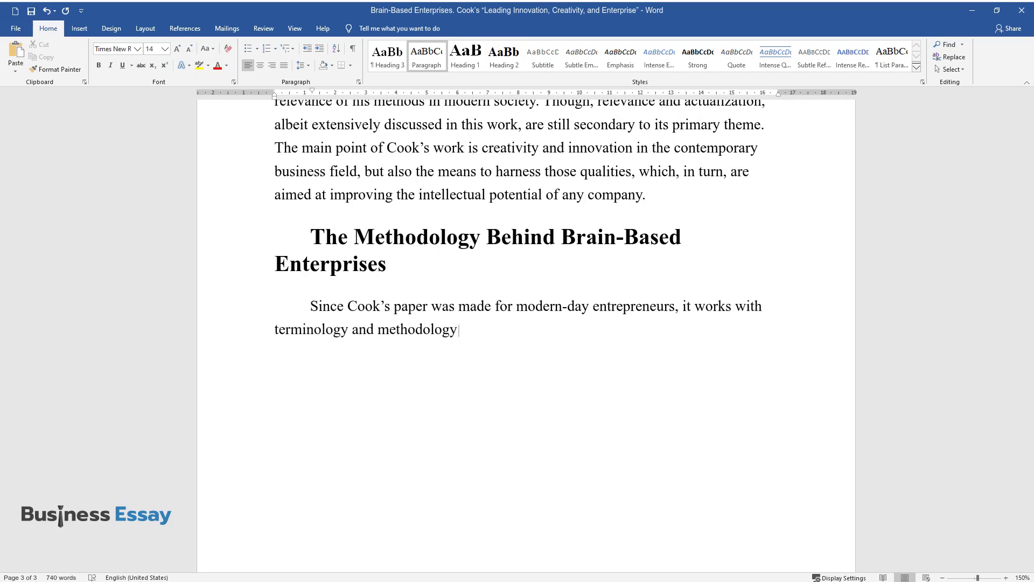
pyautogui.write(' relevant for the business communi')
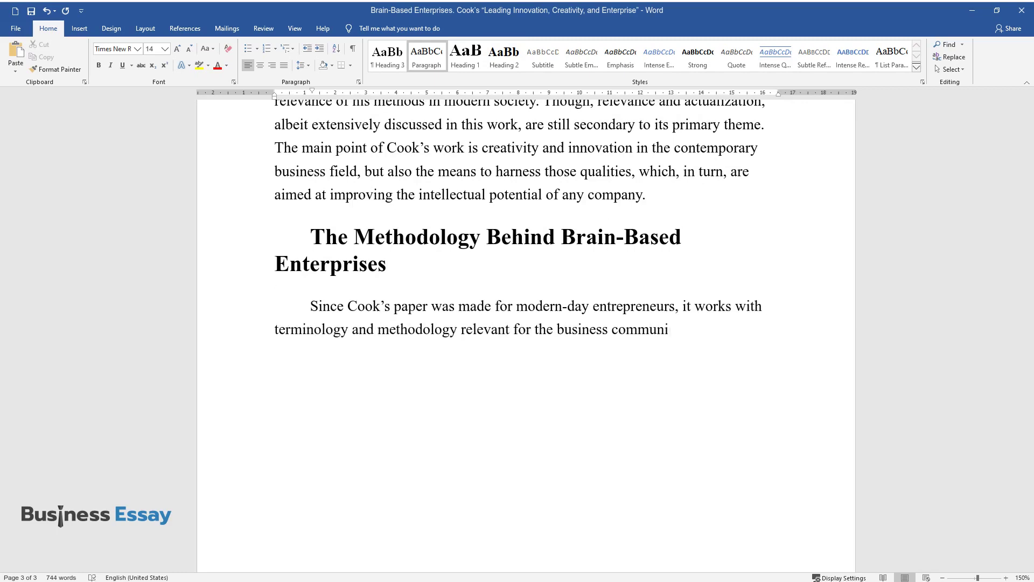
pyautogui.write('ty and management science. Cook sta')
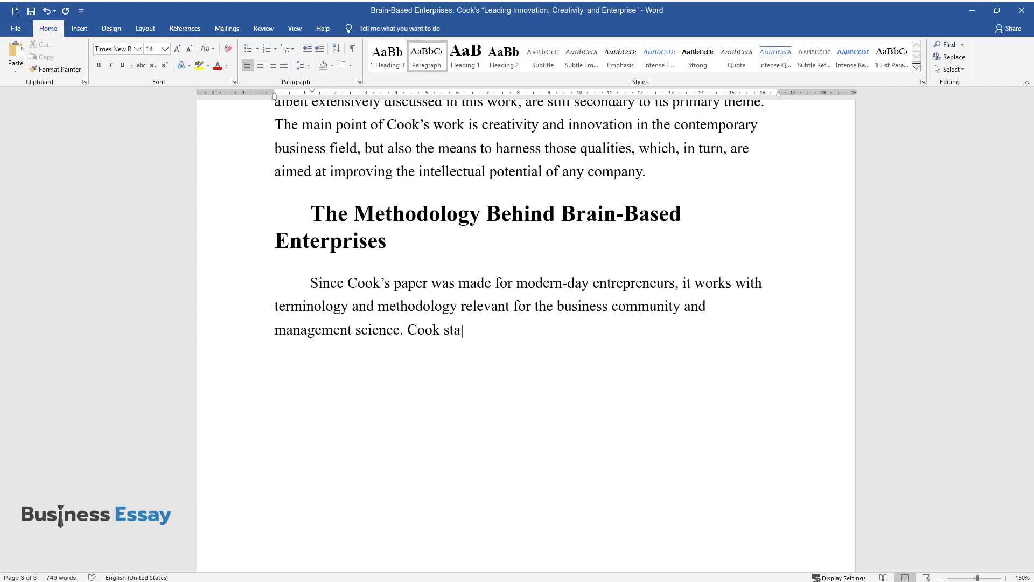
# Step: Add “Cook starts his research with various case studies, such as the study of surveys of Chief Ecology Officers.”
pyautogui.write('rts his research with various case')
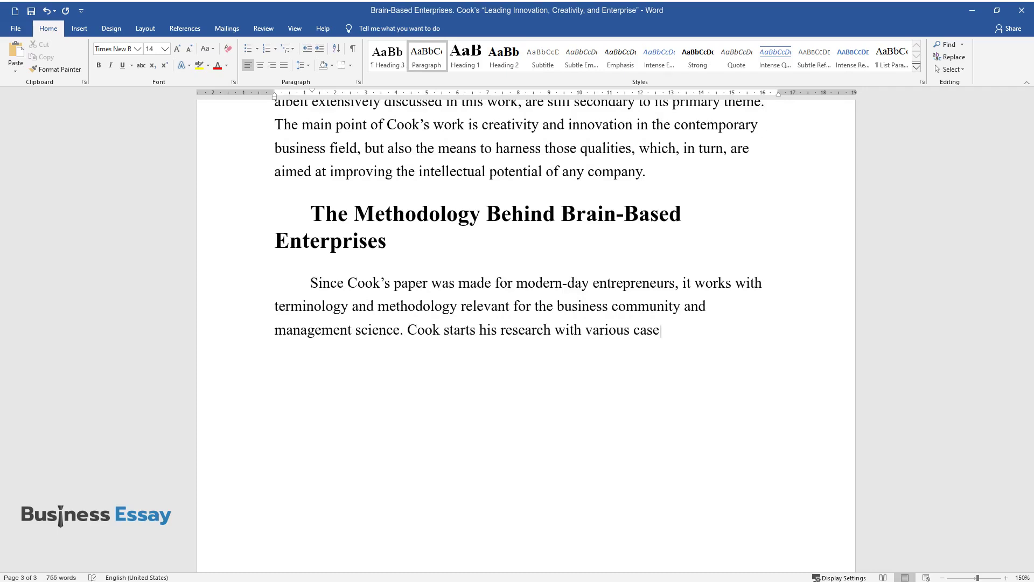
pyautogui.write(' studies, such as the study of surveys of Chief Ecol')
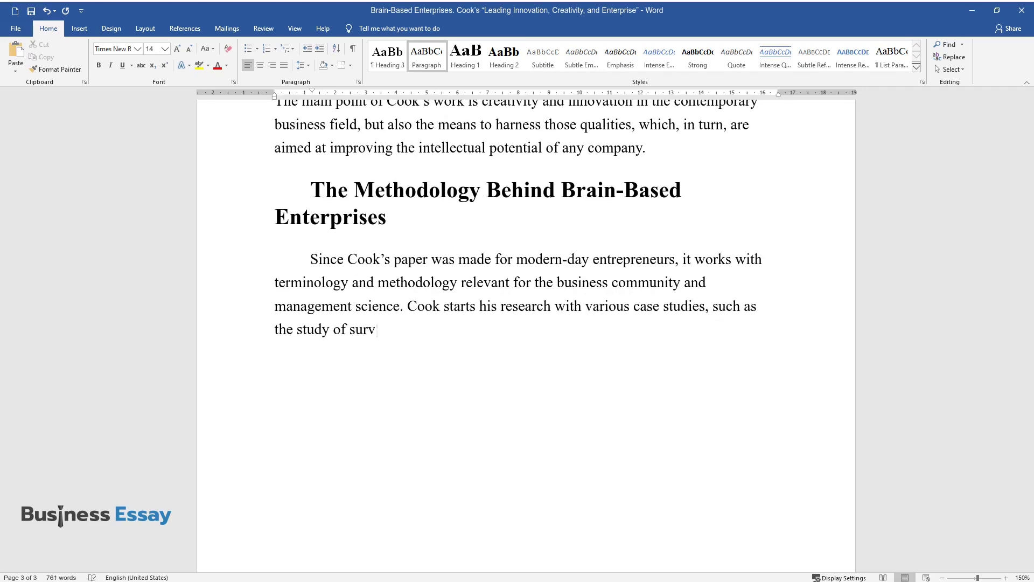
pyautogui.write('ogy Officers. The')
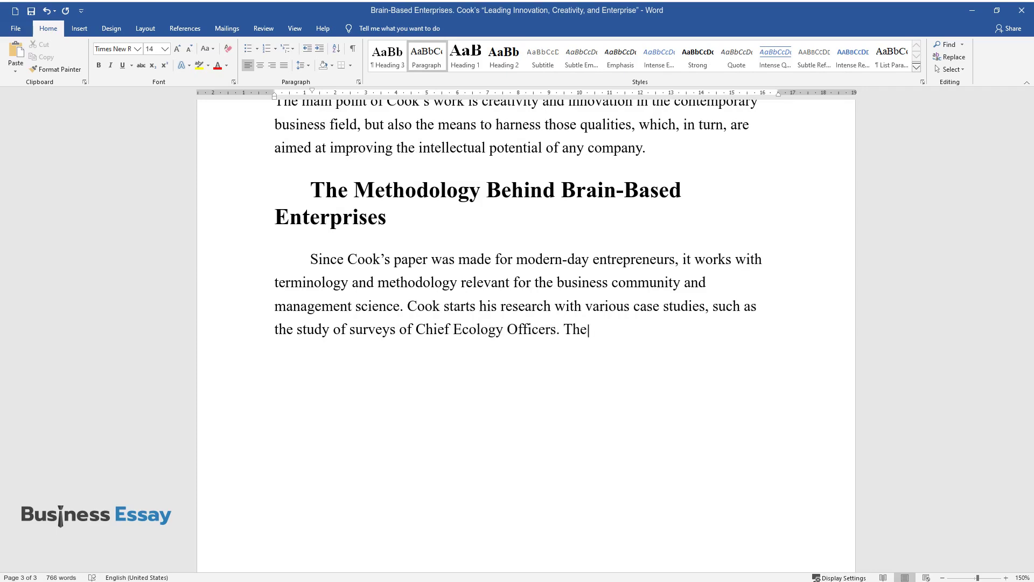
# Step: Add “Then he discusses his experience in Research and Development while pointing out how this job helped him in his studies on creativity.”
pyautogui.write('n he discusses his experience in Re')
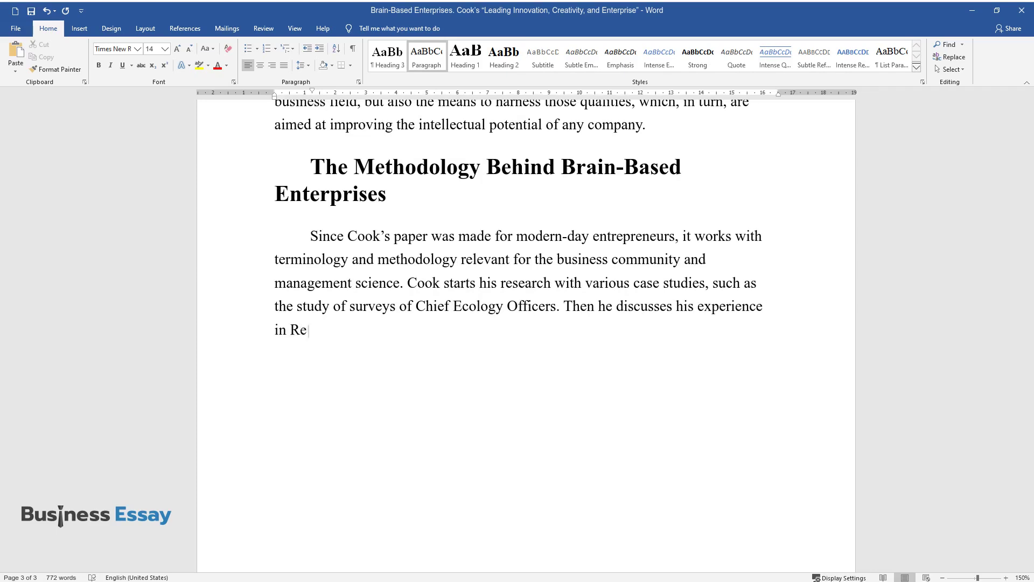
pyautogui.write('search and Development while point')
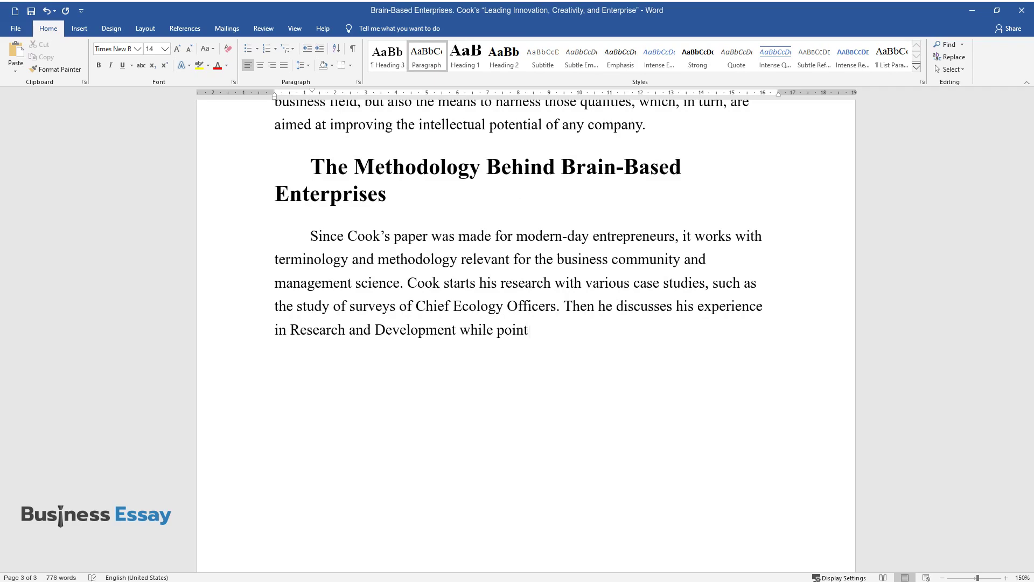
pyautogui.write('ing out how this job helped him in ')
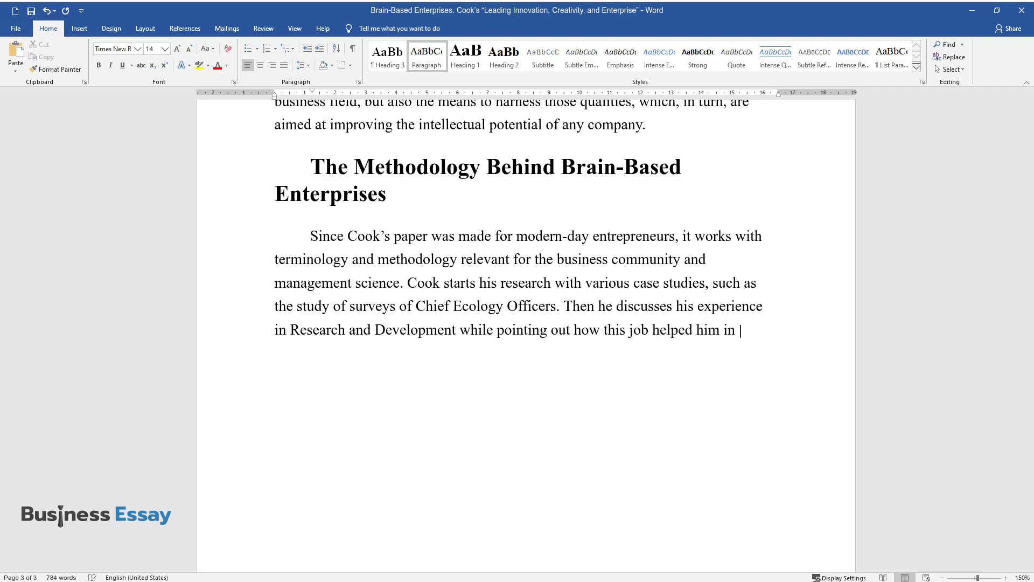
pyautogui.write('his studies on creativity')
# Step: Continue with “After this recollection, Cook goes to direct interviewing of various entrepreneurs, and this part of his research”
pyautogui.write('. After this recollection, Cook goes to dir')
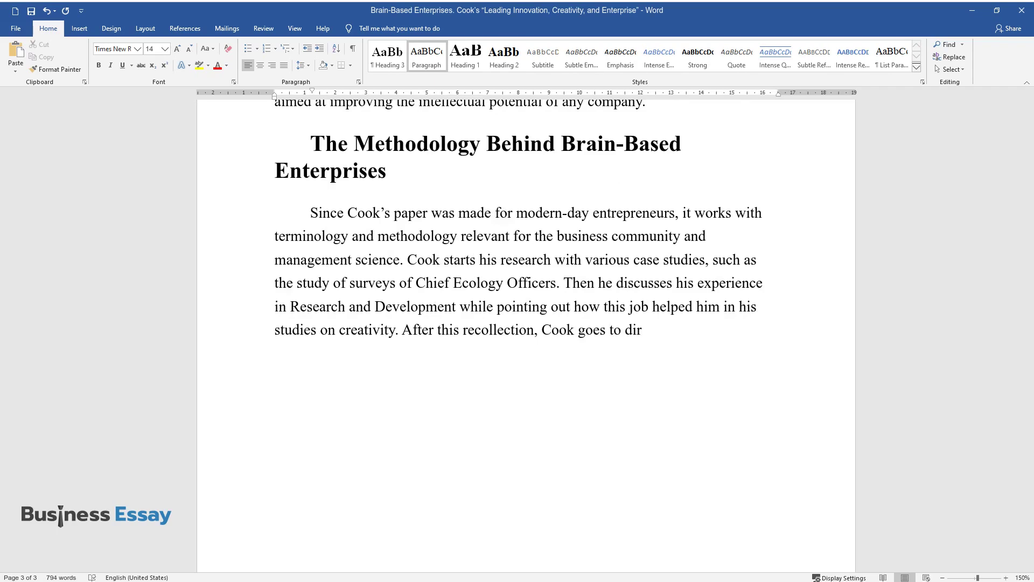
pyautogui.write('ect interviewing of various entrepreneurs, ')
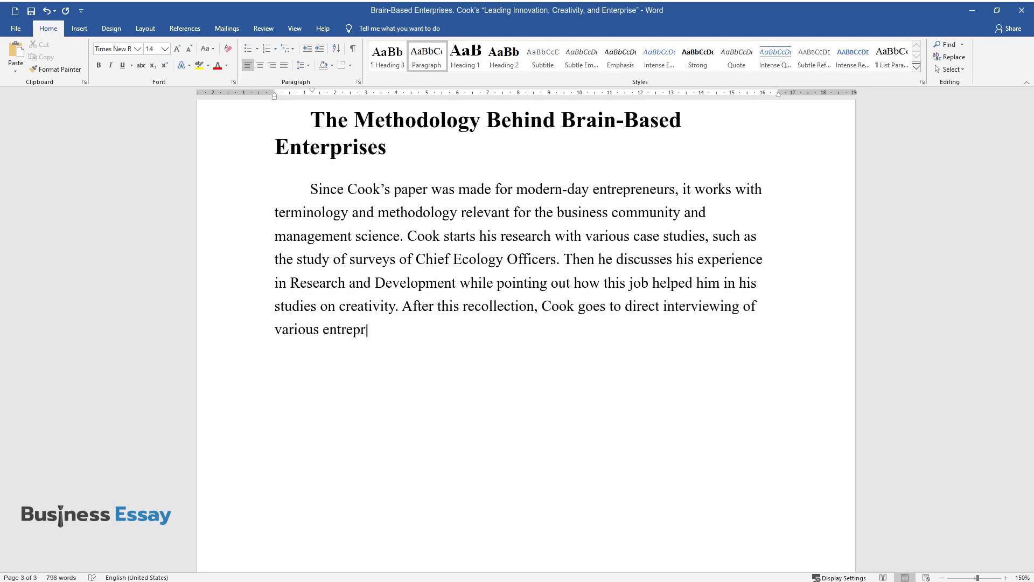
pyautogui.write('and this part of his resear')
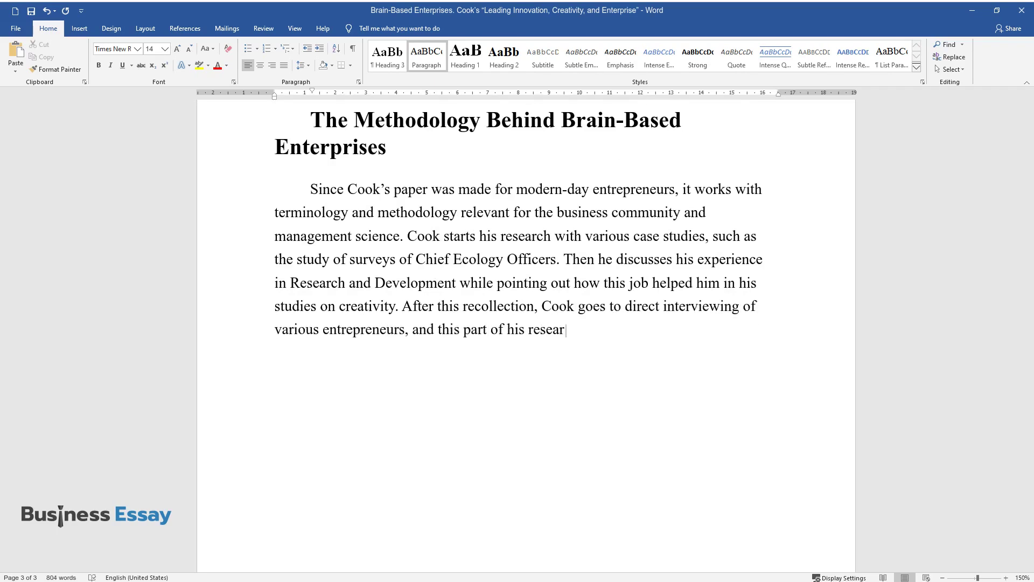
# Step: Complete the sentence about the interviews with “provides a lot of insight into the inner workings of contemporary firms.”
pyautogui.write('ch provides a lot of insight into')
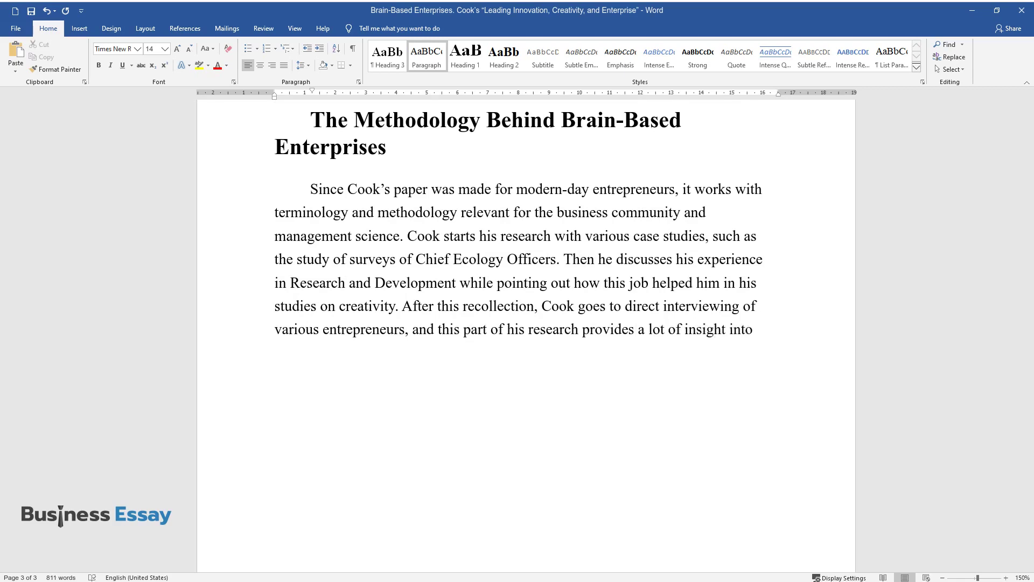
pyautogui.write(' the inner workings of contemporary')
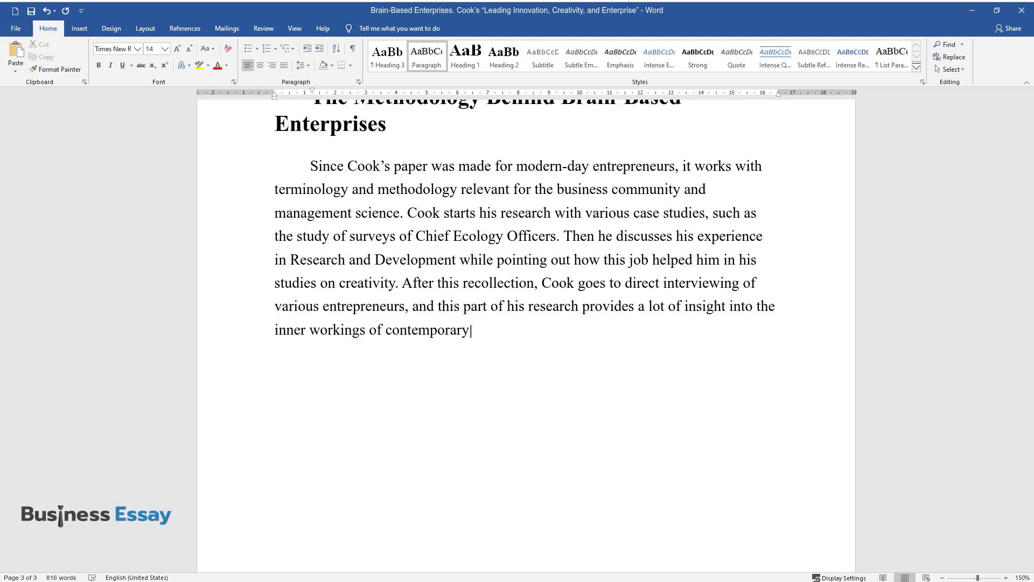
pyautogui.write(' firms. This methodology of case st')
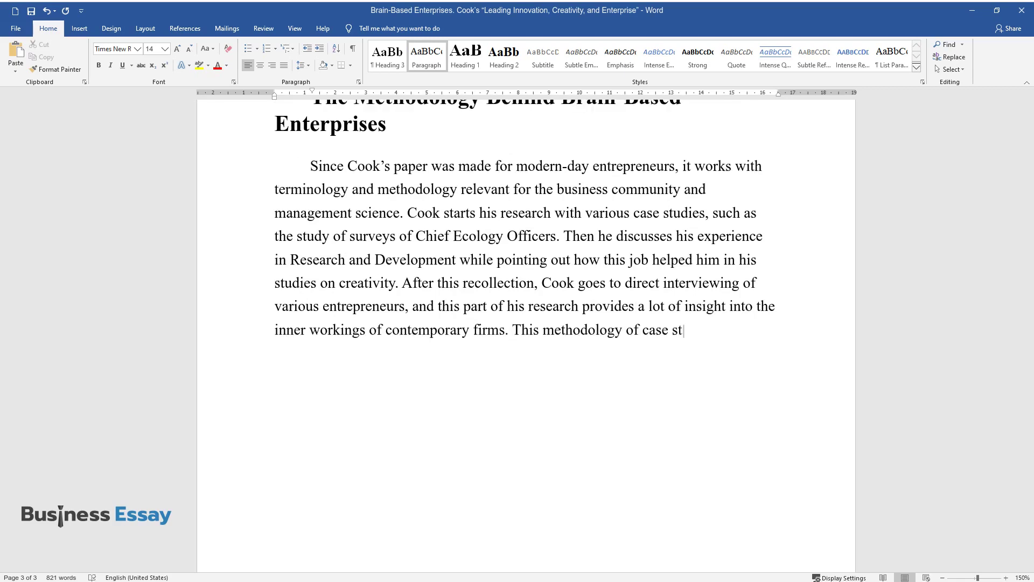
# Step: Add “This methodology of case studies and focused interviews helped Cook to shape a solid empirical base for his research.”
pyautogui.write('udies and focused')
pyautogui.write(' interviews helpe')
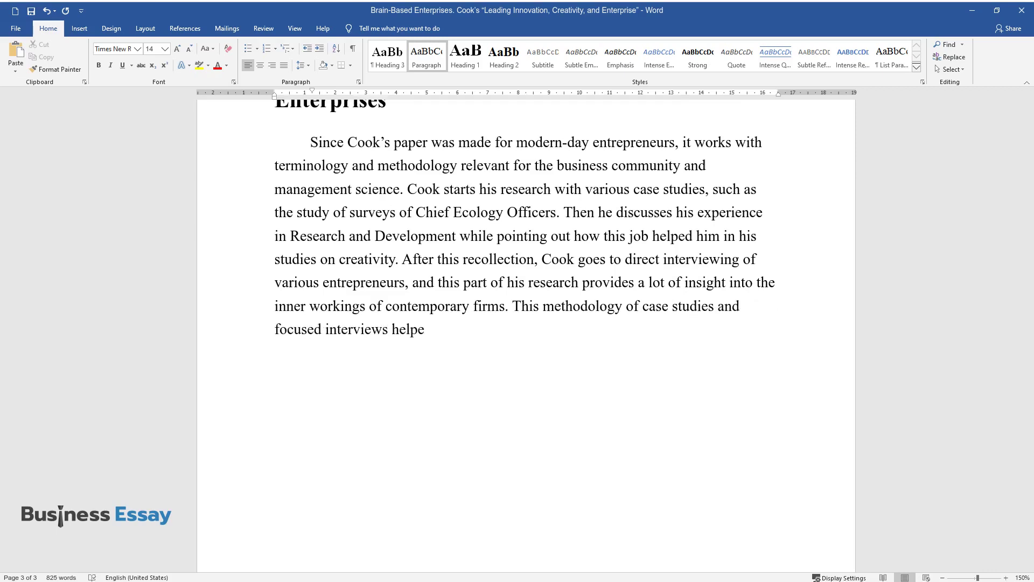
pyautogui.write('d Cook to shape a solid empirical b')
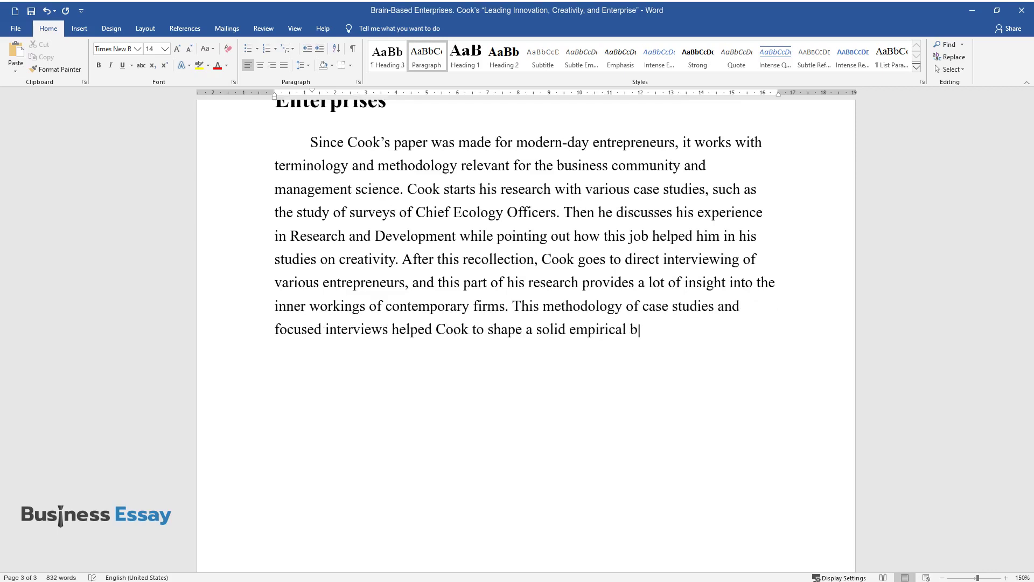
pyautogui.write('ase for his research. He also pres')
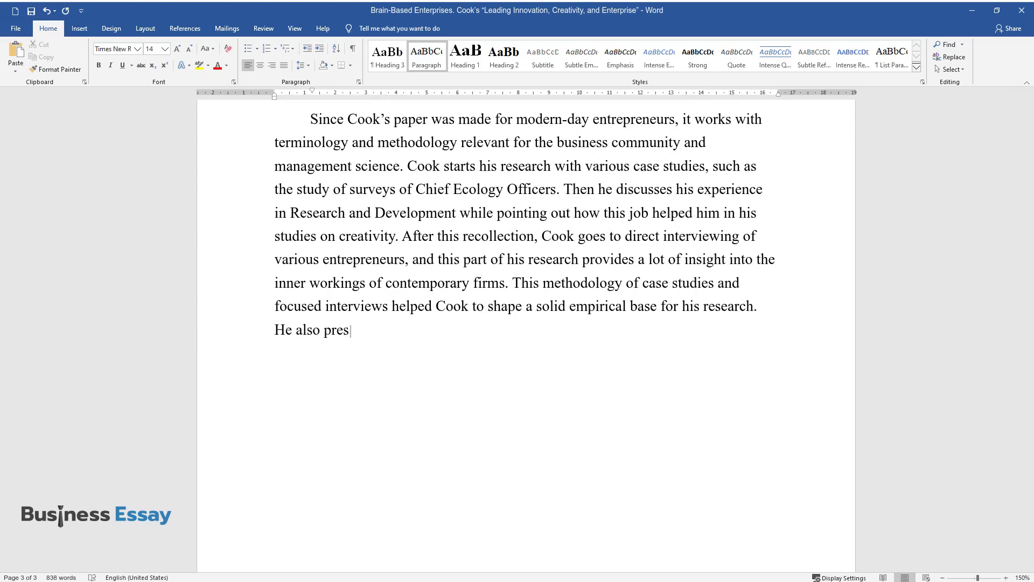
# Step: Add “He also presents all this information directly and concretely, but not without imagination.”
pyautogui.write('ents all this information directly')
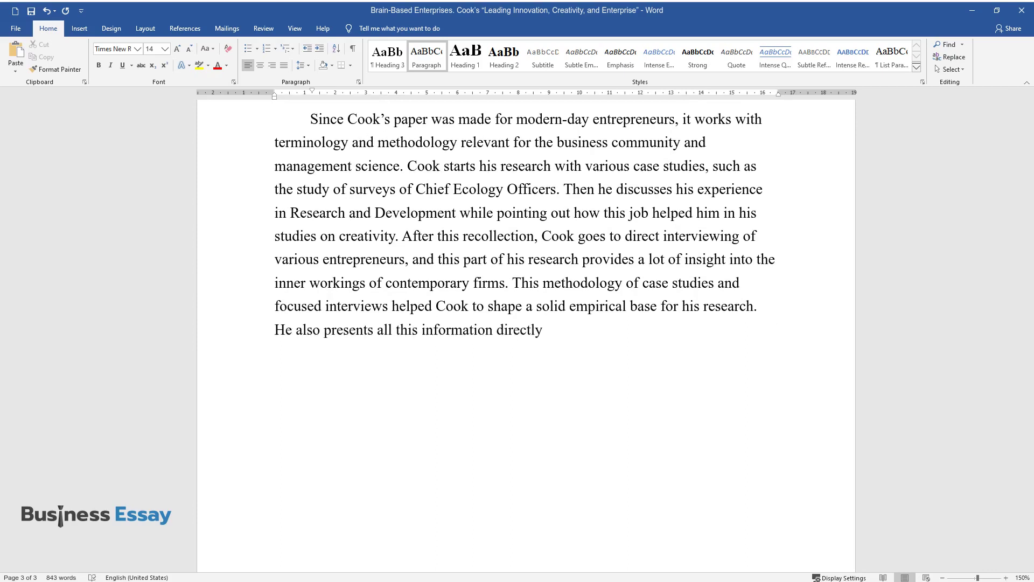
pyautogui.write(' and concretely, but not without im')
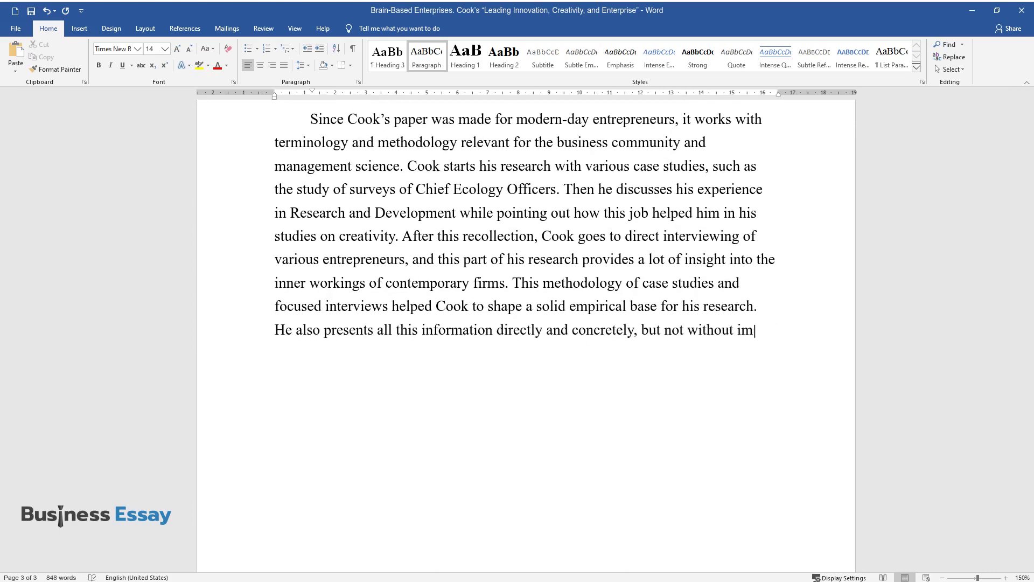
pyautogui.write('agination. He tries to be logical a')
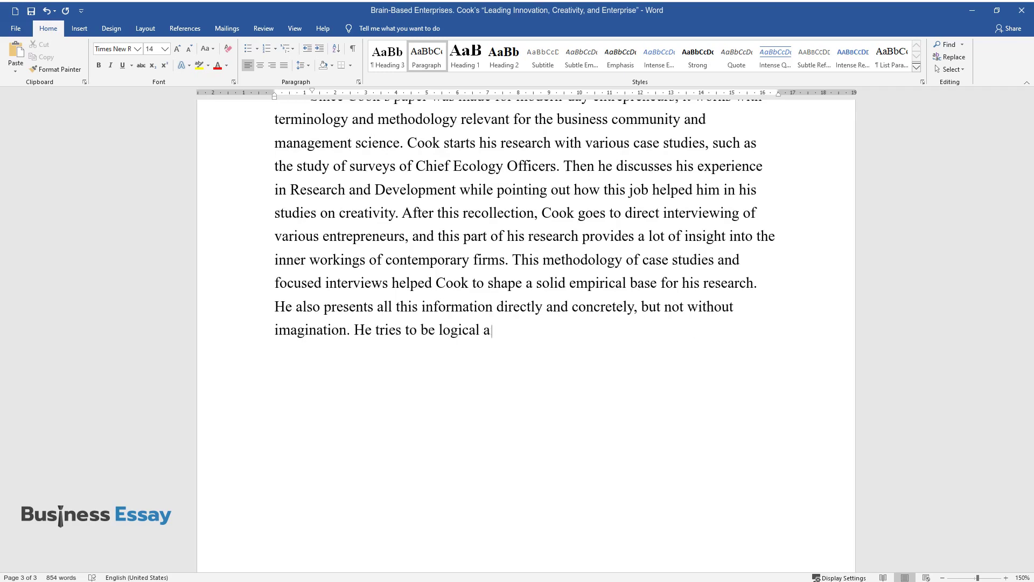
# Step: Continue the sentence “He tries to be logical” with “and calculating, but as the proper leader, Cook provides his work with a lot of emotional statements”
pyautogui.write('nd calculating, but as the proper')
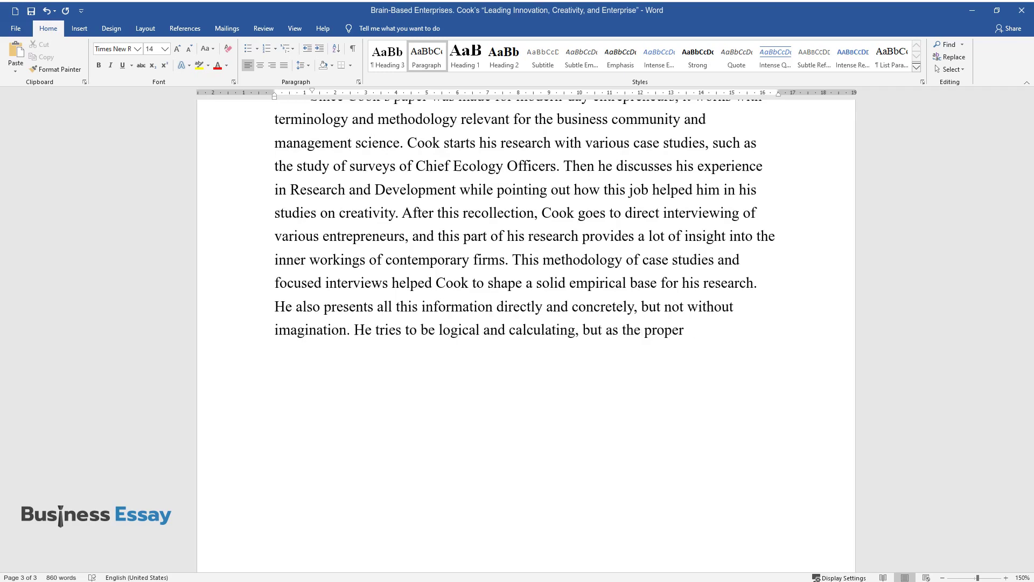
pyautogui.write(' leader, Cook provides his work with')
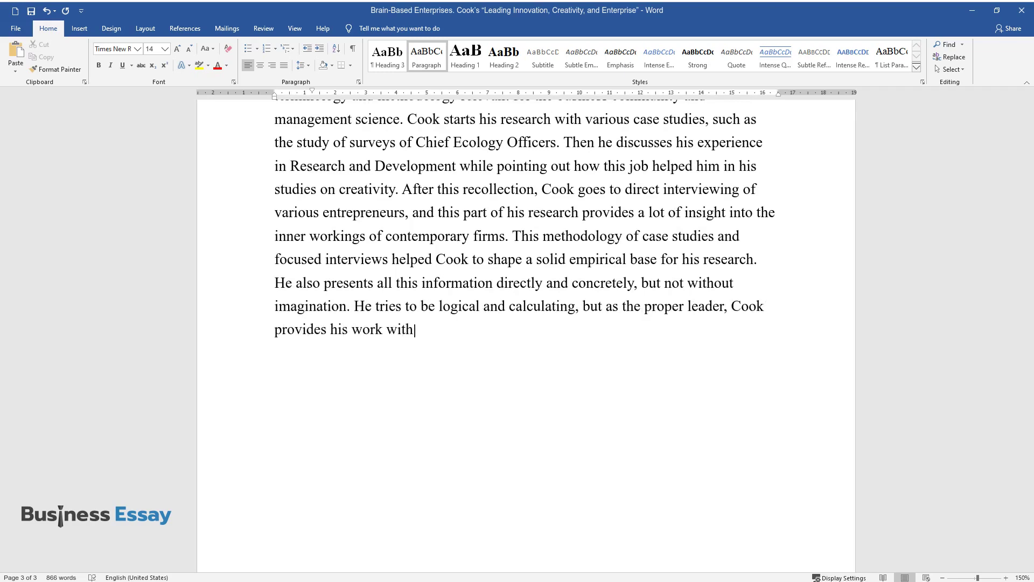
pyautogui.write(' a lot of emotional statements tha')
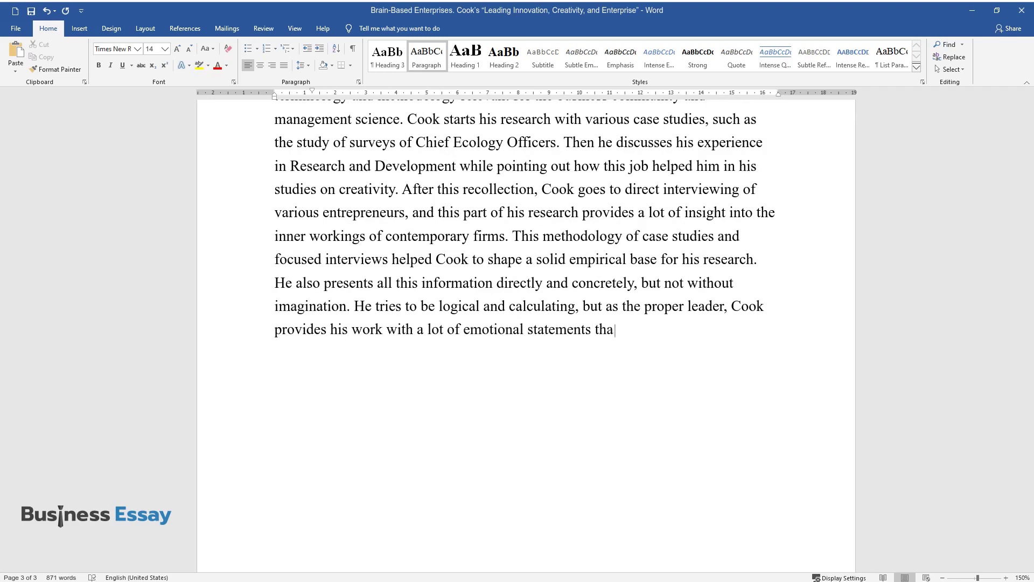
# Step: Complete the sentence about emotional statements with “that illustrate the motivational tone of the subject of his research.”
pyautogui.write('t illustrate the motivational tone')
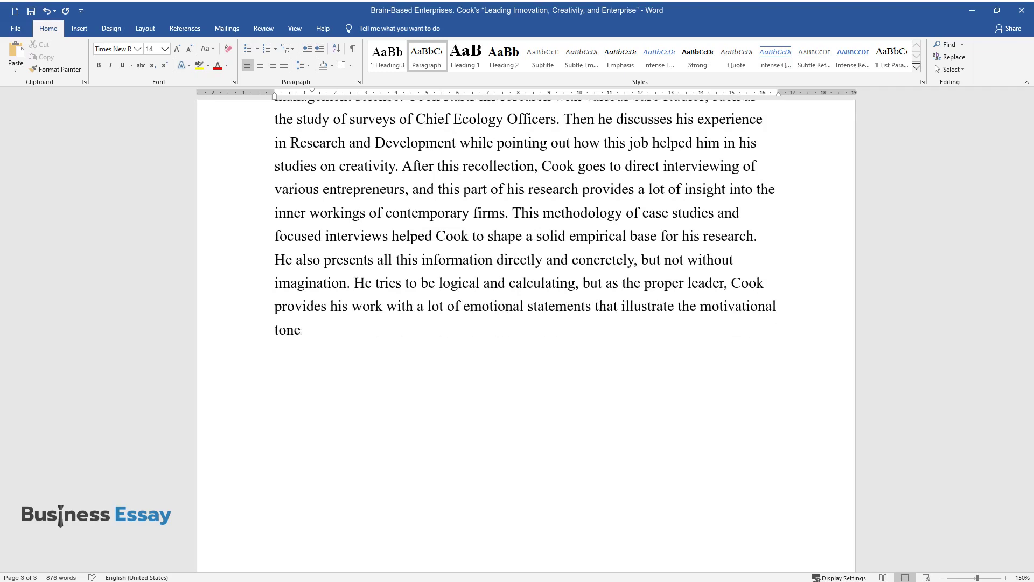
pyautogui.write(' of the subject of his research.')
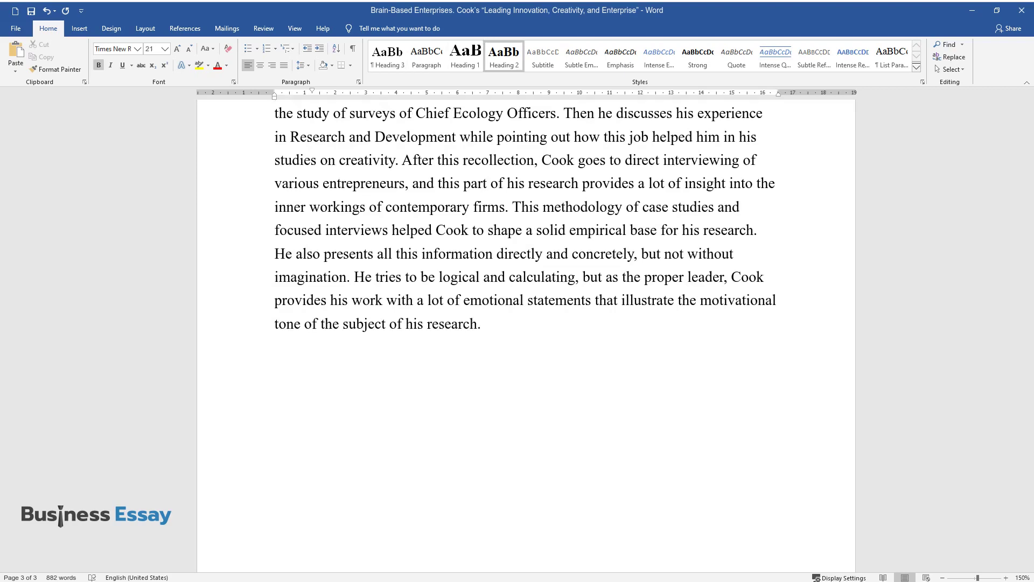
# Step: Add the Heading 2 section title “Brain-Based Enterprises in Modern Settings” and start a body paragraph below it
pyautogui.press('Return')
pyautogui.write('Brain-Based Ente')
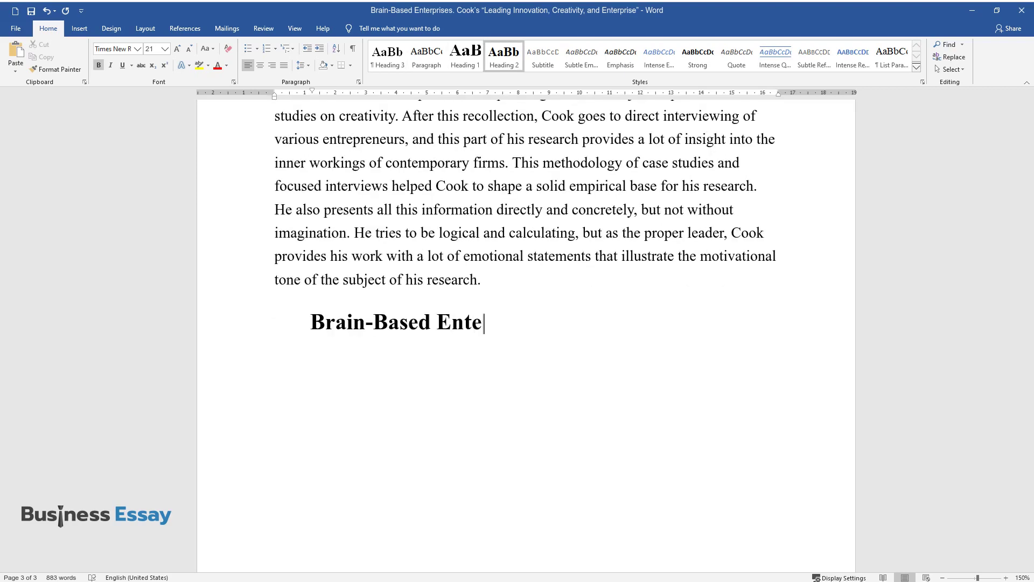
pyautogui.write('rprises in Modern Settings')
pyautogui.press('Return')
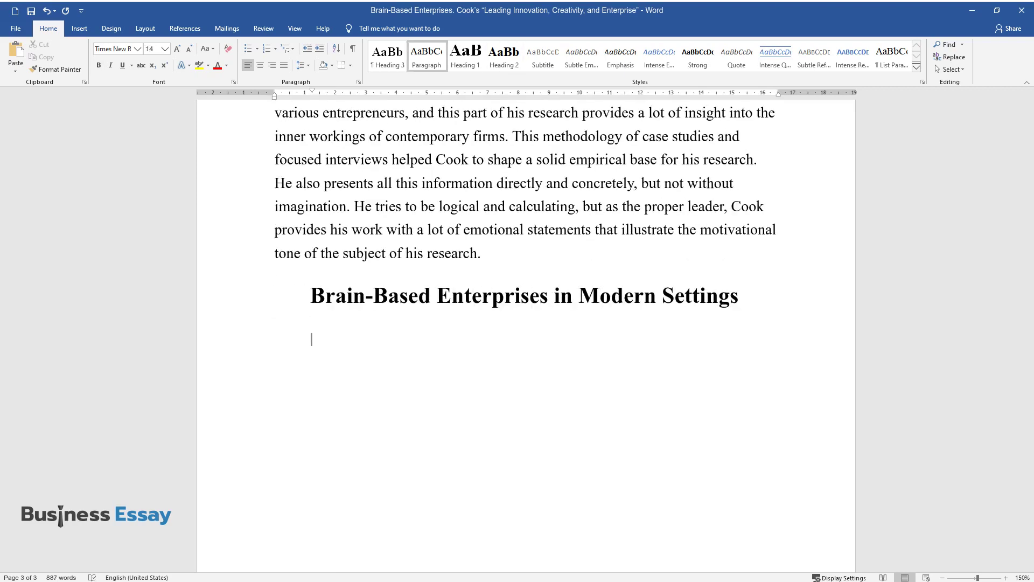
# Step: Open the new section with “The relevance of Cook’s work is one of the most prominent qualities of this research.”
pyautogui.write('The relevance of Co')
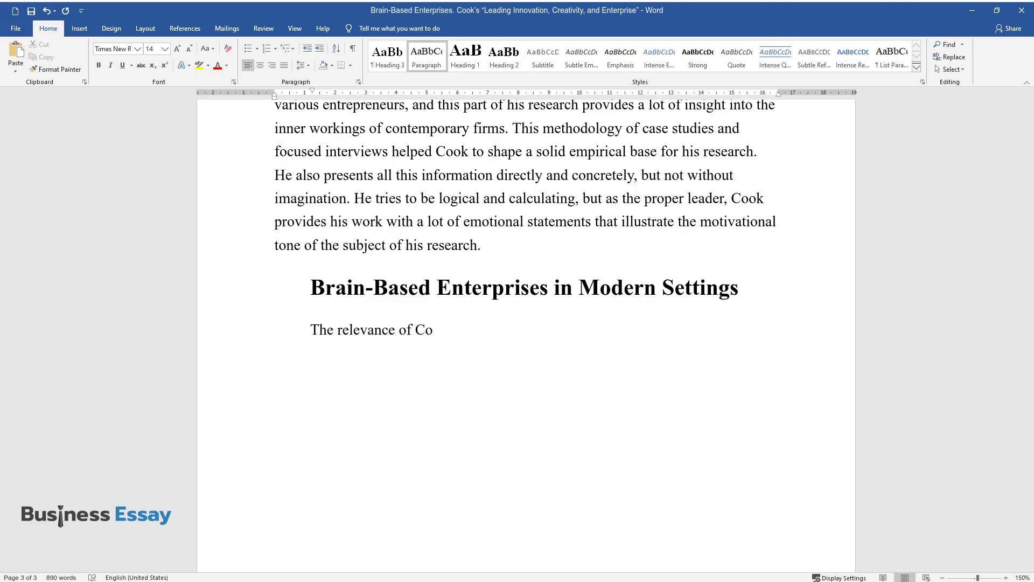
pyautogui.write("ok's work is one of the most promine")
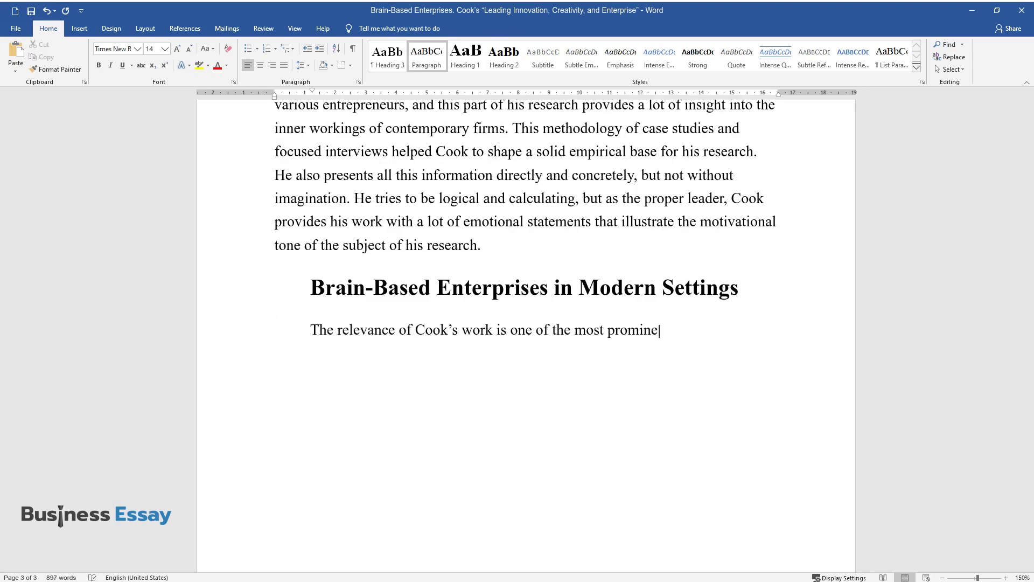
pyautogui.write('nt qualities of this research. Through the interview')
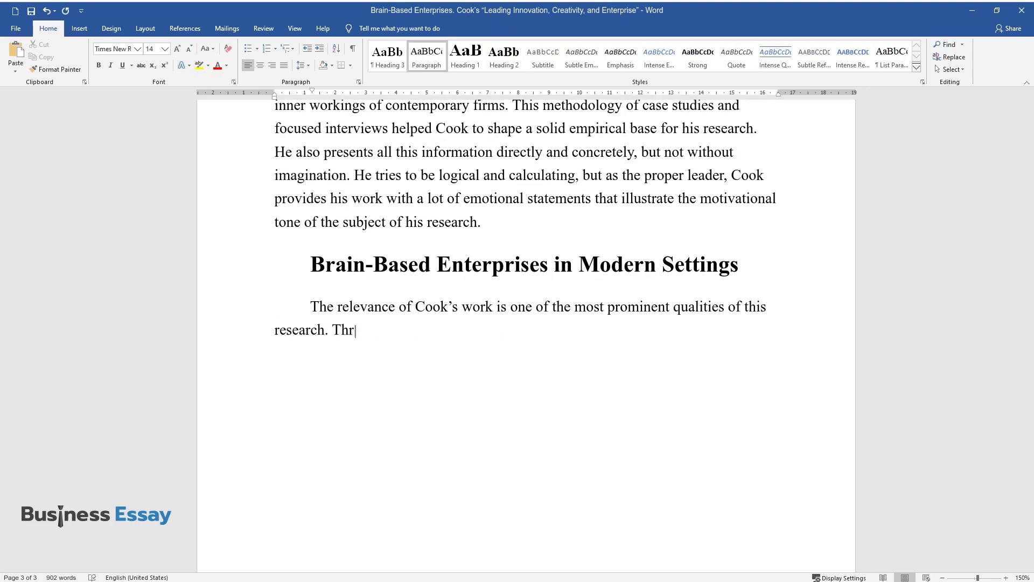
# Step: Add “Through the interviews of various successful businessmen, he shows how current leading companies can benefit from innovation and an unorthodox approach.”
pyautogui.write('s of various succe')
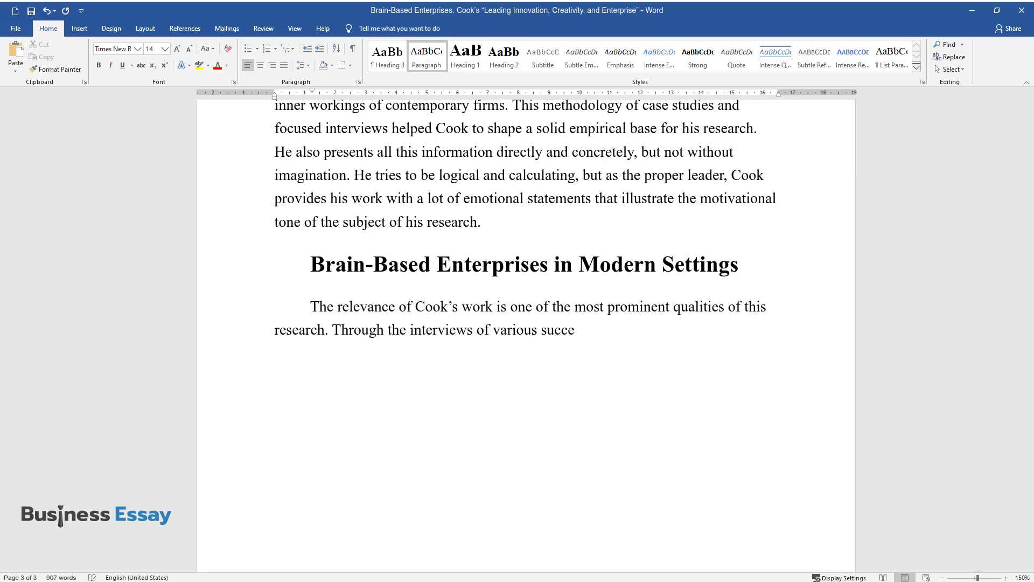
pyautogui.write('ssful businessmen, he shows how cur')
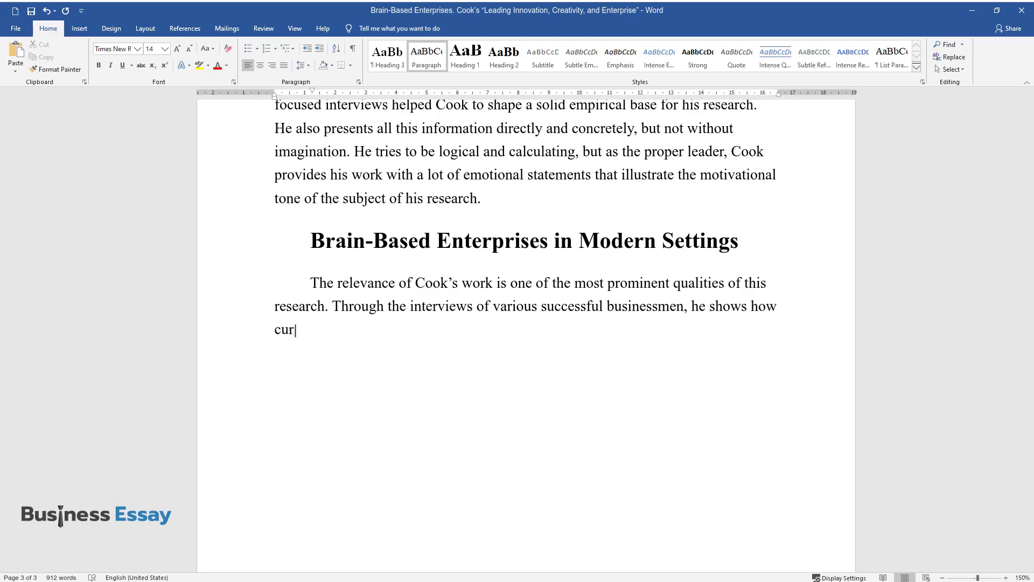
pyautogui.write('rent leading companies can benefit ')
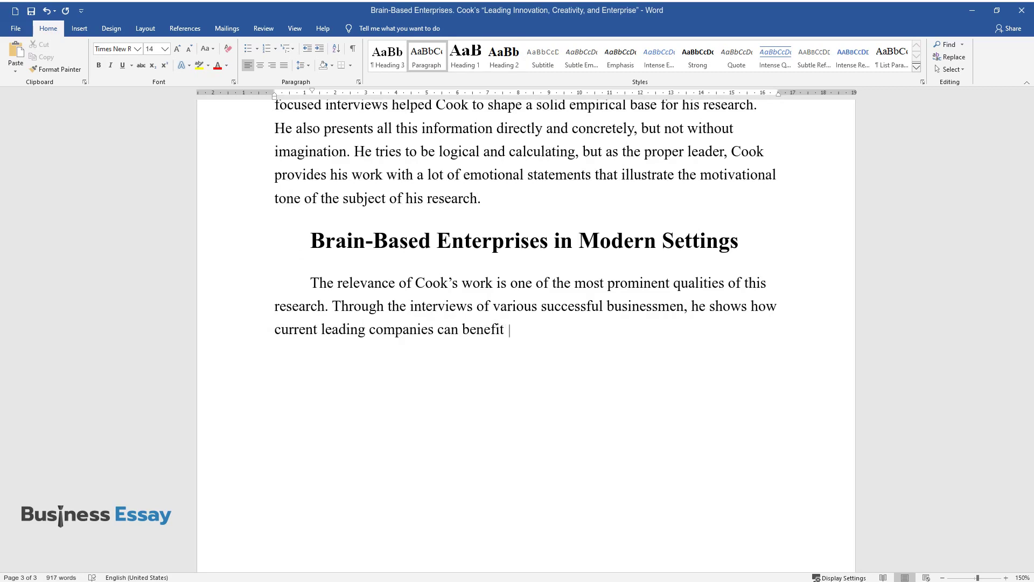
pyautogui.write('from innovation and an unorthodox a')
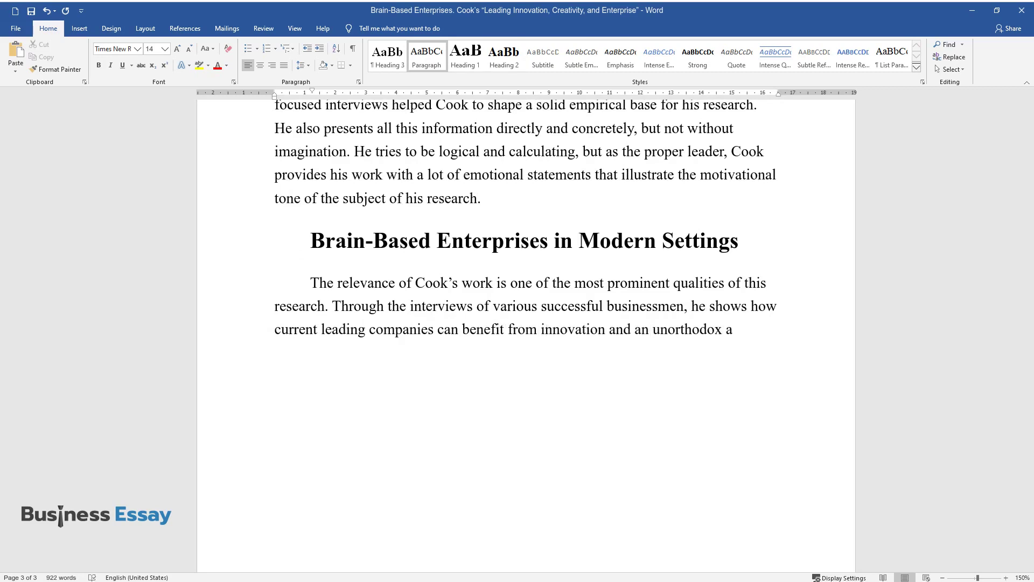
pyautogui.write('pproach. To elaborate on the implem')
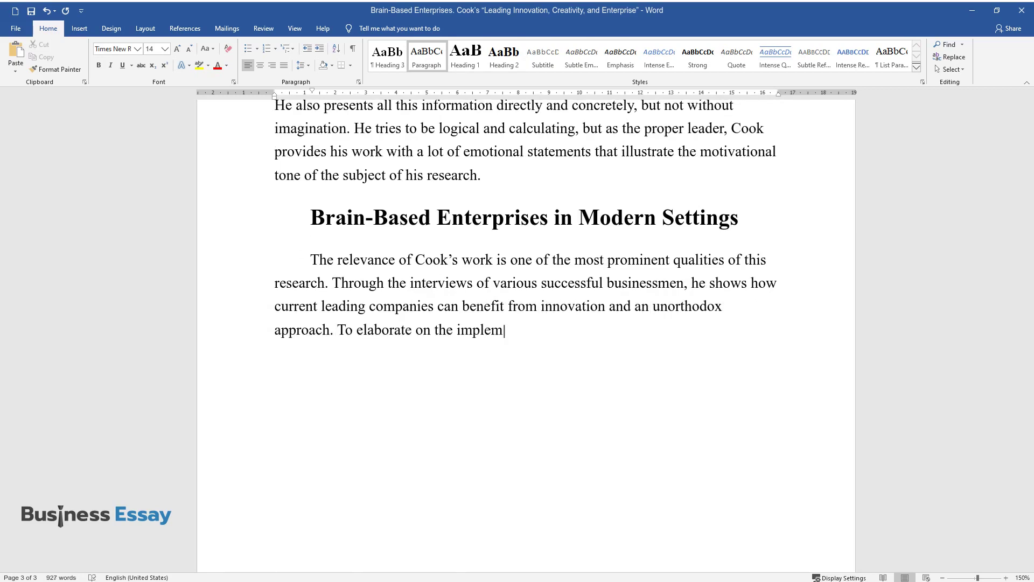
# Step: Add “To elaborate on the implementation of his brain-based enterprise model, Cook points out some various obstacles that affect contemporary business.”
pyautogui.write('entation of his brain-based enterpr')
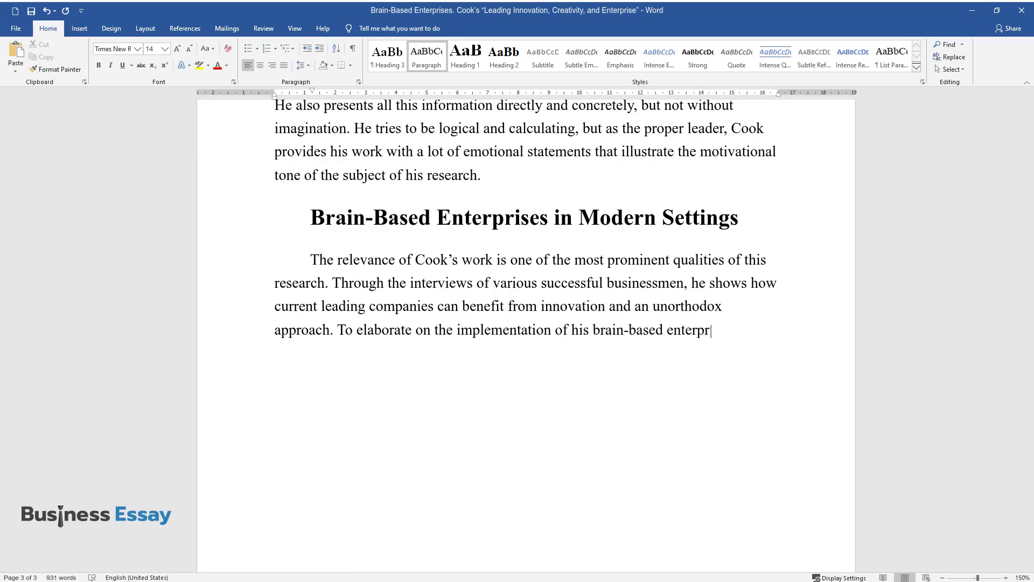
pyautogui.write('ise model, Cook points out some var')
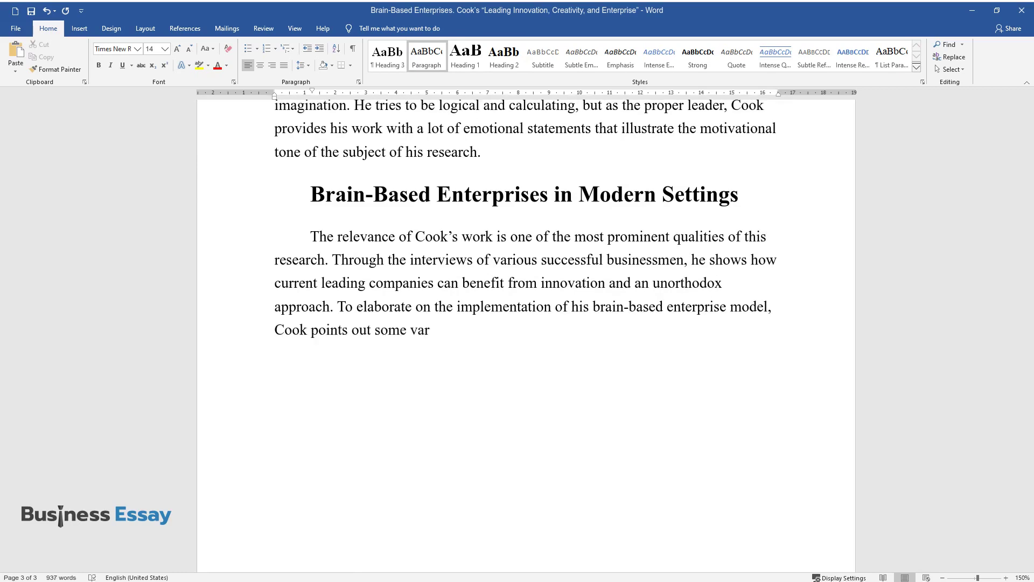
pyautogui.write('ious obstacles that affect contempo')
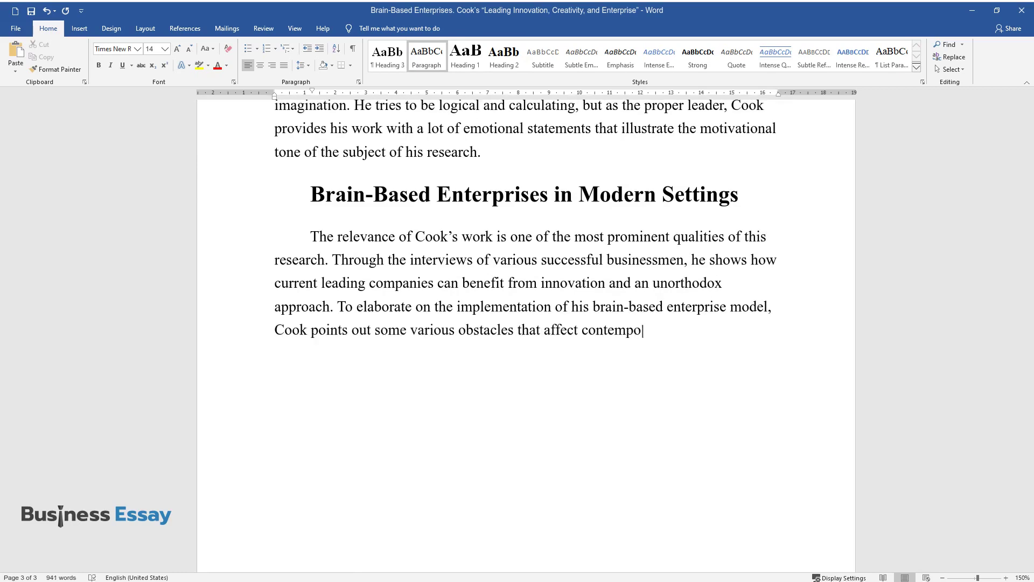
pyautogui.write('rary business. Then, through numerous example')
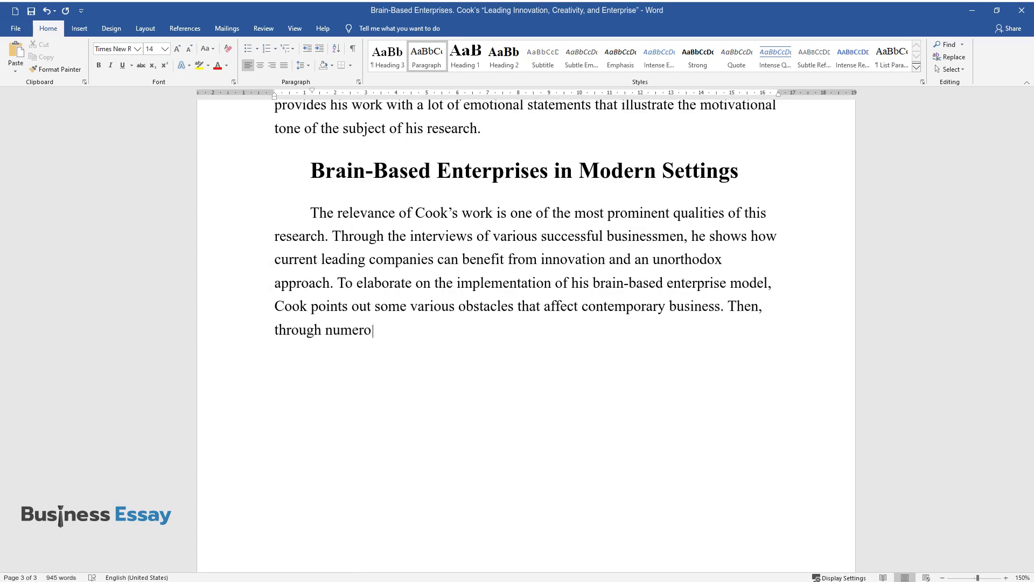
# Step: Add “Then, through numerous examples, he shows how creative management can solve a lot of uncertain problems.”
pyautogui.write('s, he shows how creative ')
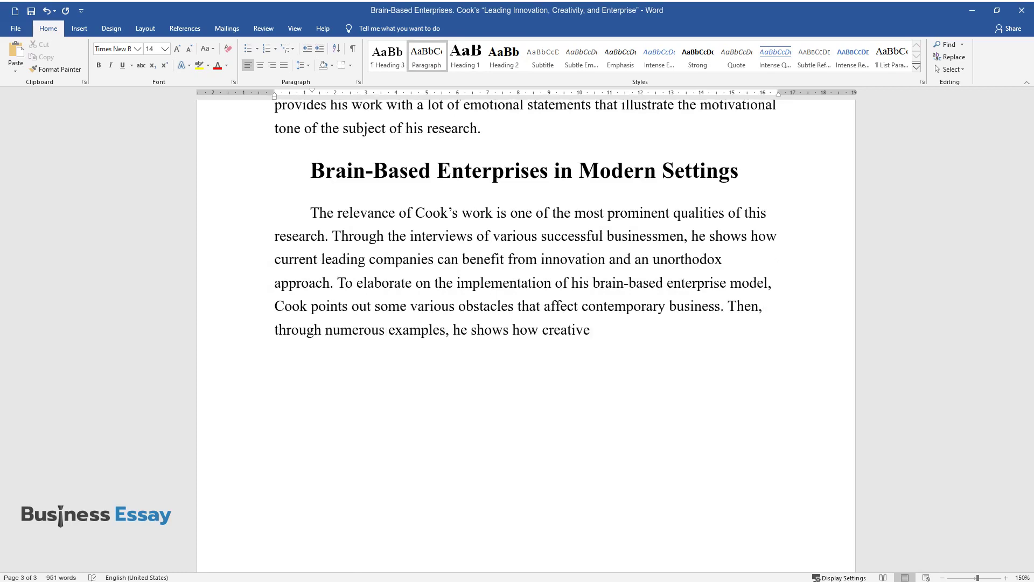
pyautogui.write('management can solve a lot')
pyautogui.write('of uncertain problems. By definitio')
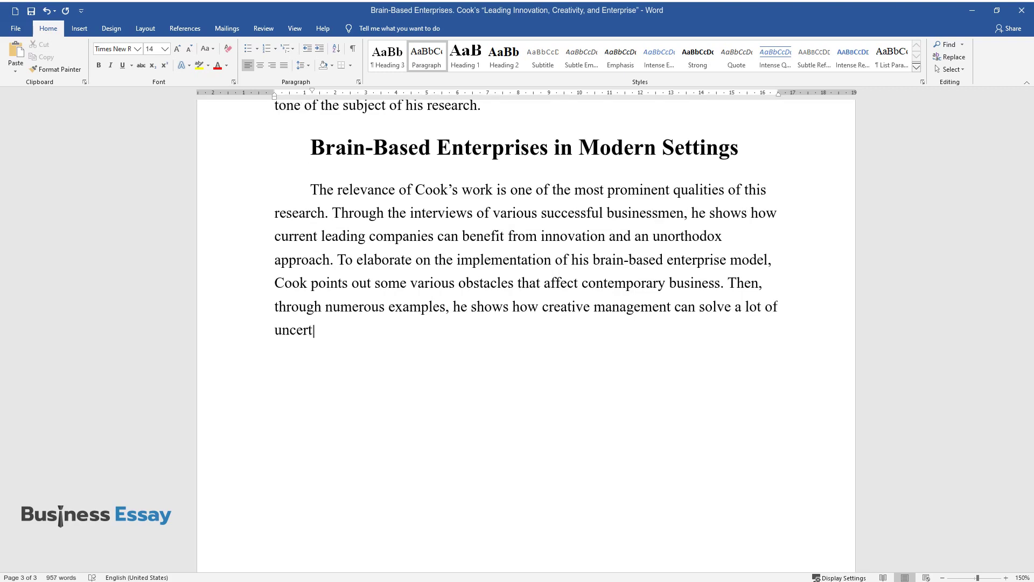
# Step: Add “By definition, Cook’s brain-based enterprise system is always highly innovative because its core theme is about constant self-improvement.”
pyautogui.write("n, Cook's brain-based enterprise s")
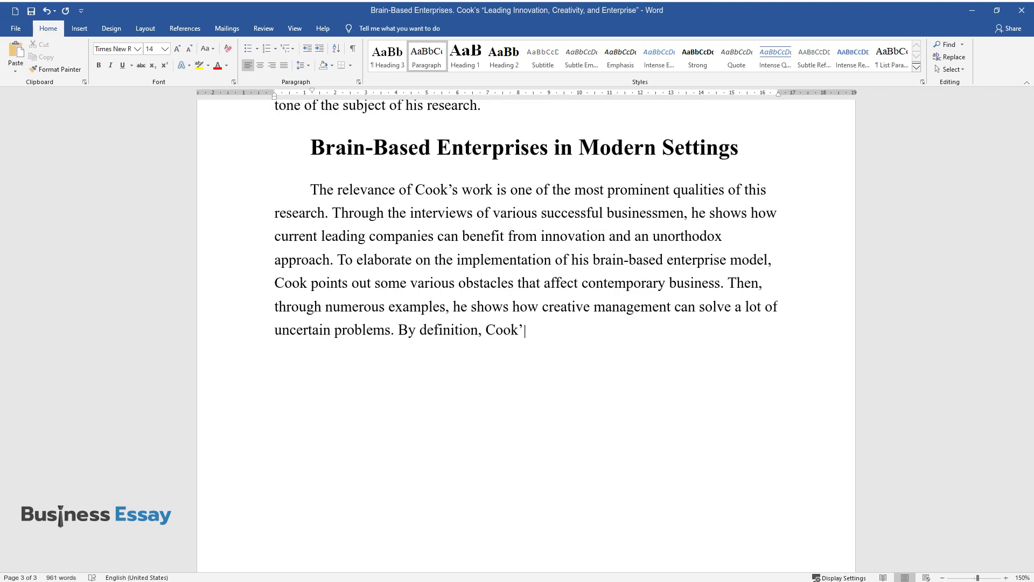
pyautogui.write('ystem is a')
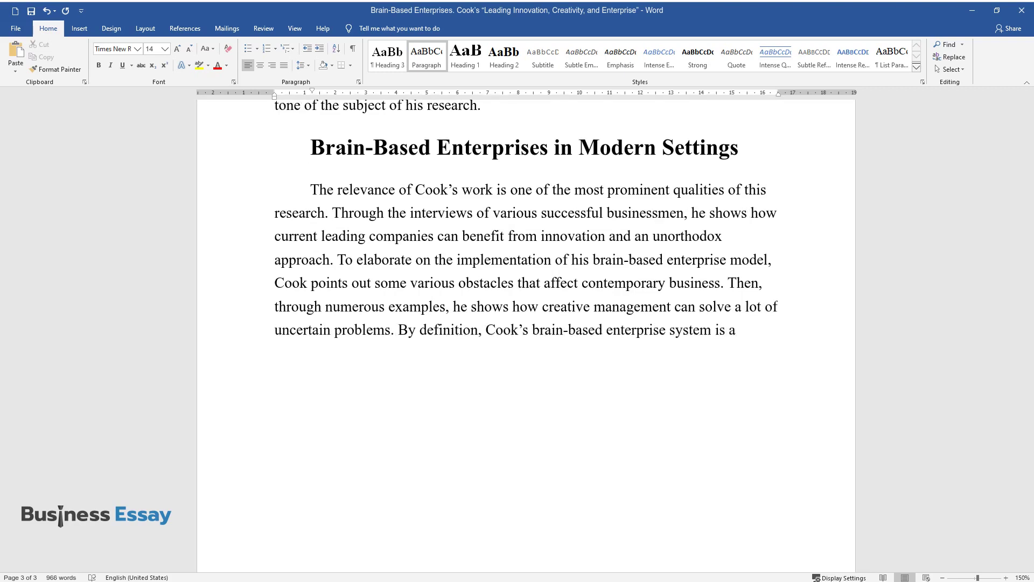
pyautogui.write('lways highly innovative because its')
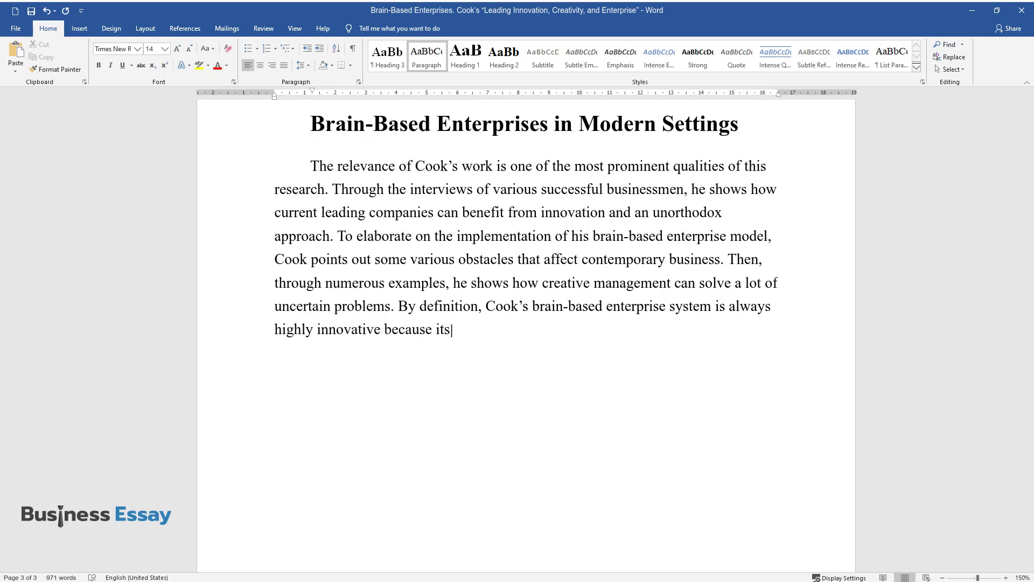
pyautogui.write(' core theme is about constant self-')
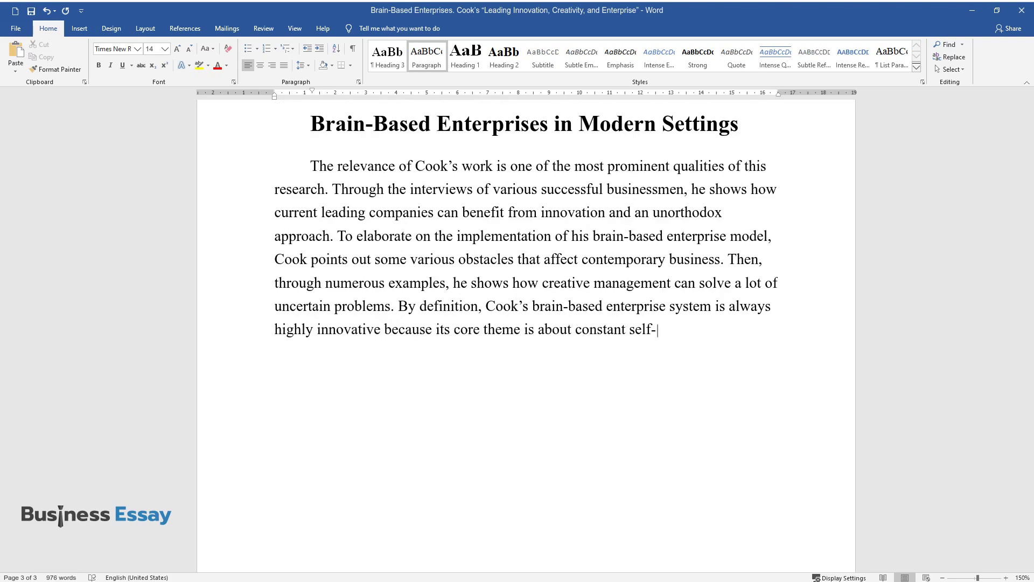
pyautogui.write('improvement. Whene')
# Step: Begin the following sentence with “Whenever he presents a new technique of his brain-based enterprise system, he then tries to actualize”
pyautogui.write('ver he presents a')
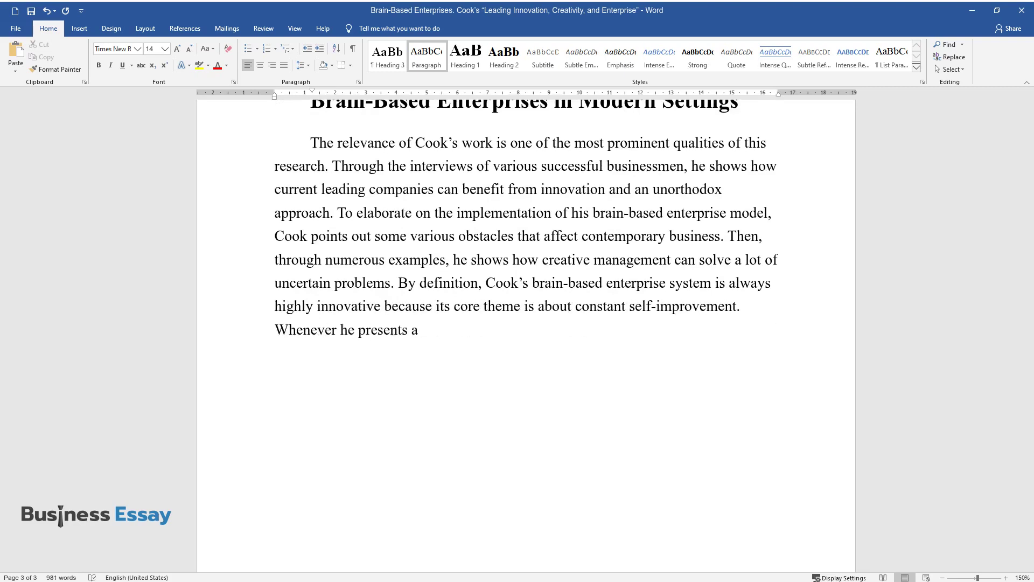
pyautogui.write(' new technique of his brain-based e')
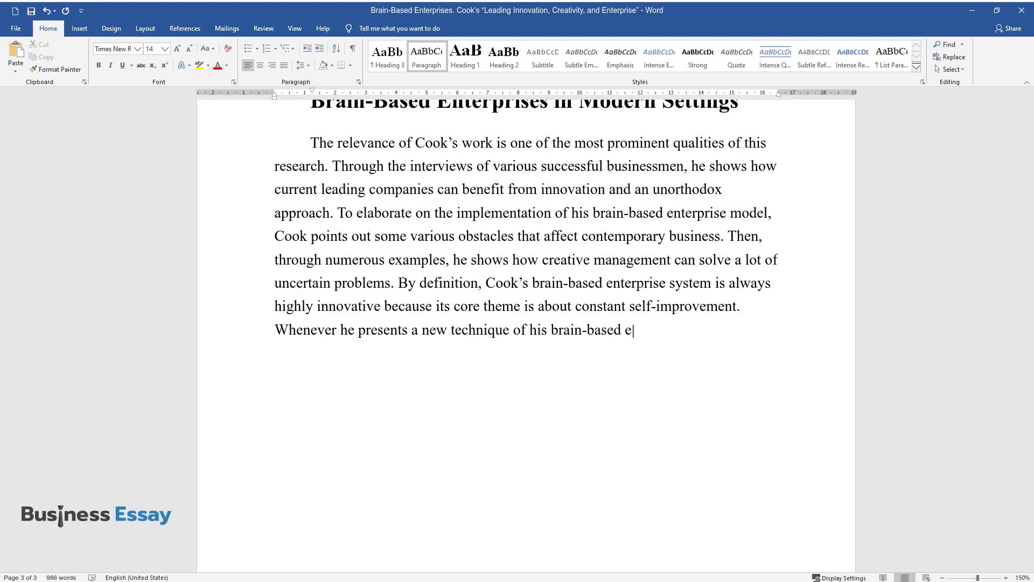
pyautogui.write('nterprise system, he then tries to actualize')
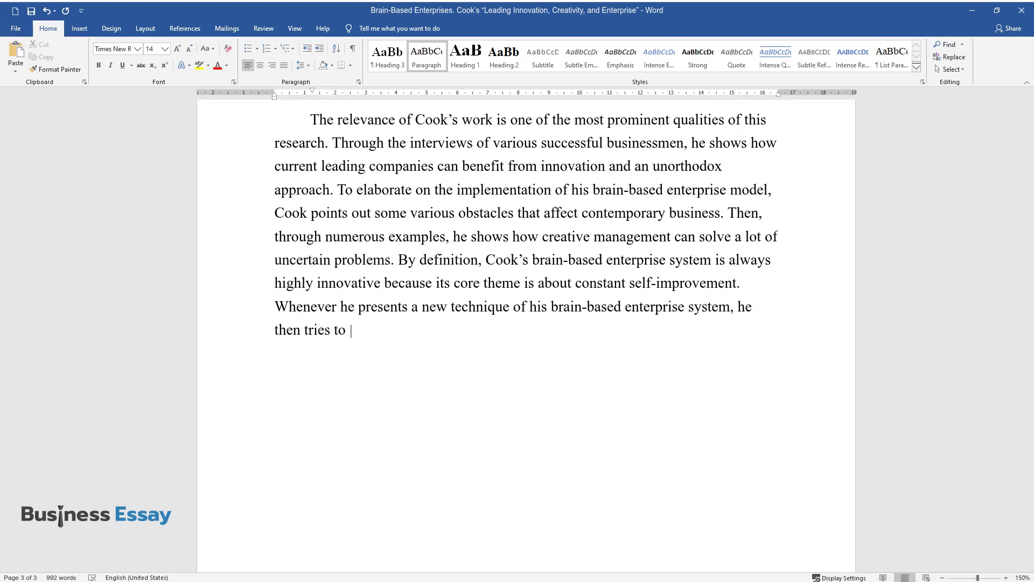
# Step: Complete the sentence about new techniques with “this method through the comparison with various examples from his empirical base.”
pyautogui.write(' this method through the co')
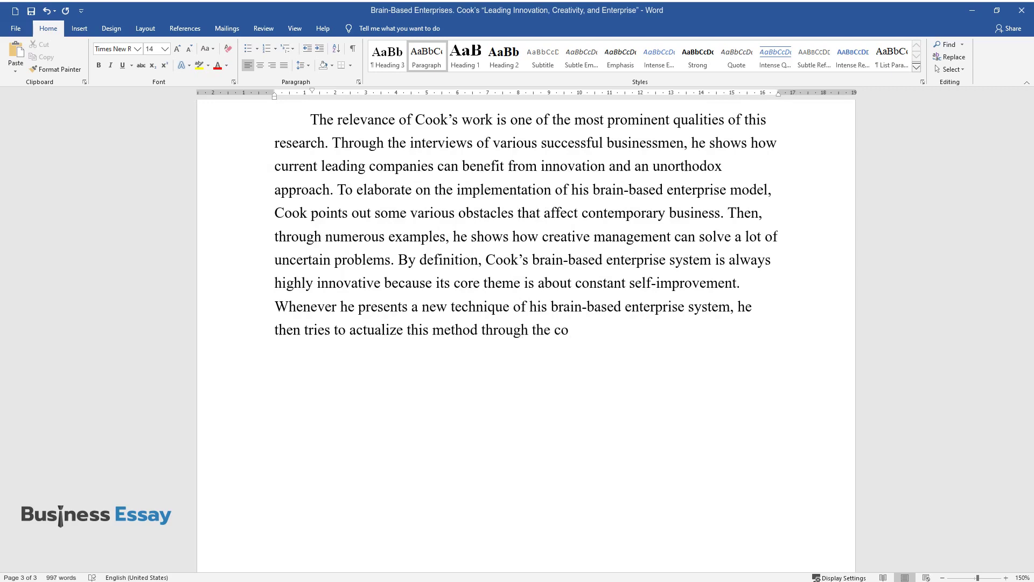
pyautogui.write('mparison with various examples from his emp')
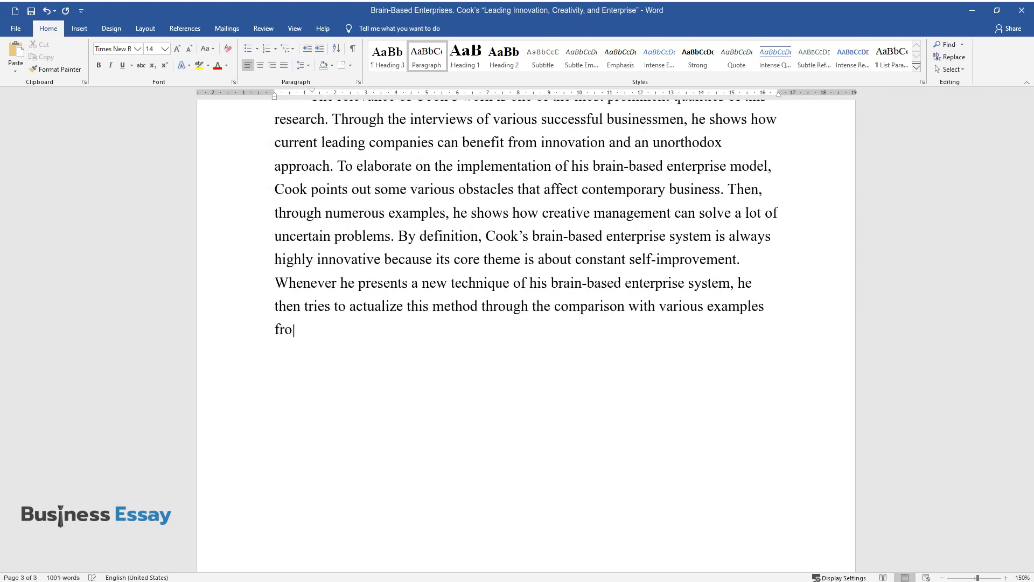
pyautogui.write('irical base. This approach')
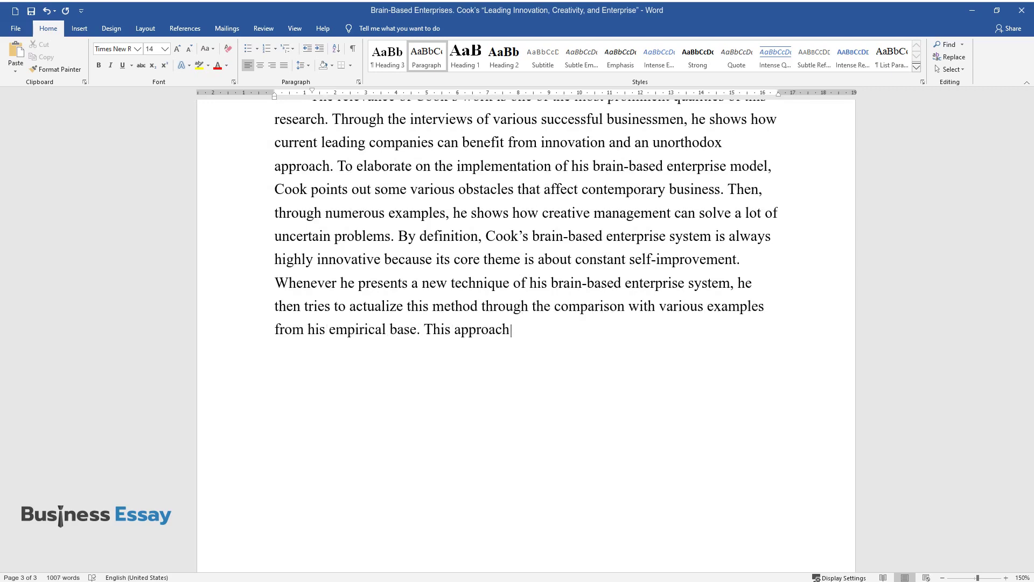
# Step: Close the paragraph with “This approach makes Cook’s research highly modern and solidifies his position on innovative strategic management.”
pyautogui.write(" makes Cook's research highly modern and solidifies h")
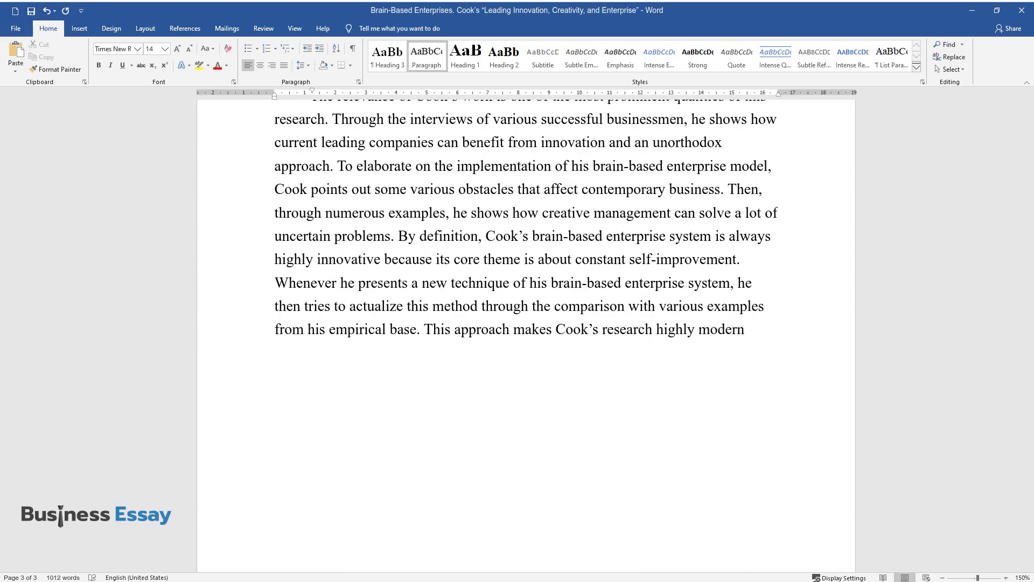
pyautogui.write('is position on inn')
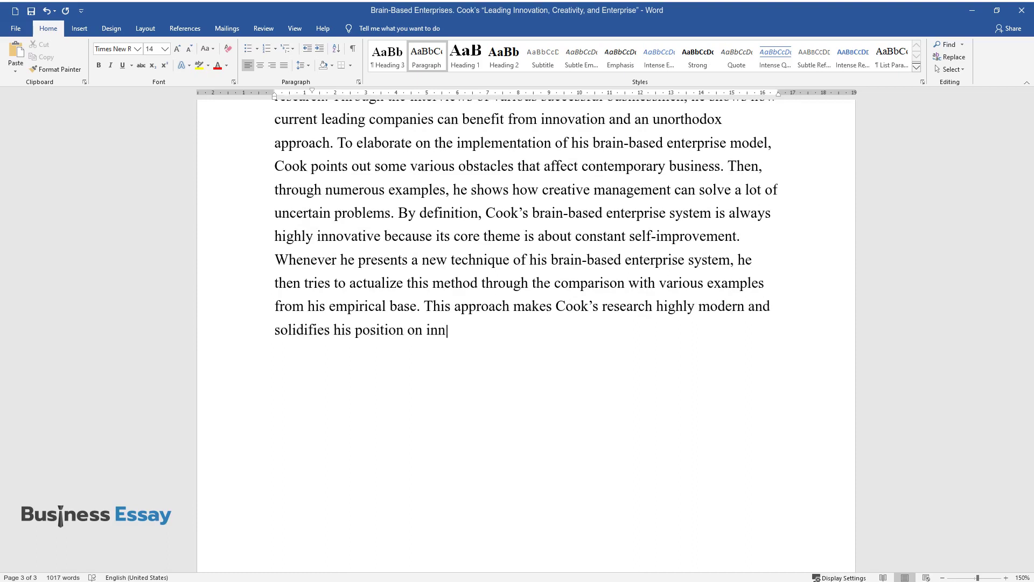
pyautogui.write('ovative strategic management.')
# Step: Add the Heading 2 section title “Conclusion” and start a body paragraph below it
pyautogui.press('Return')
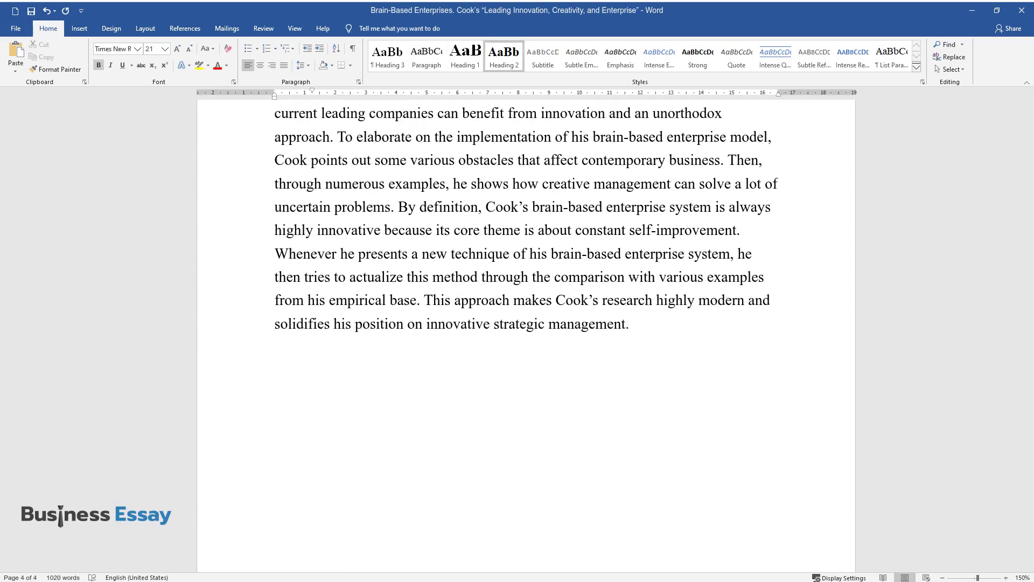
pyautogui.write('Conclusion')
pyautogui.press('Return')
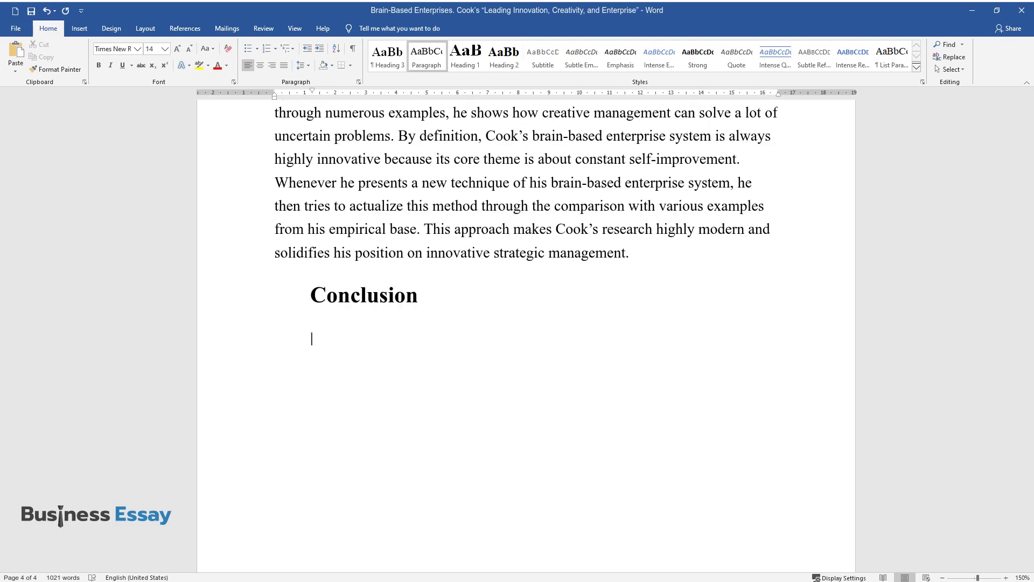
# Step: Open the conclusion with “The brain-based enterprise system is a model of strategic management that can help to build a constantly improving company.”
pyautogui.write('The brain-ba')
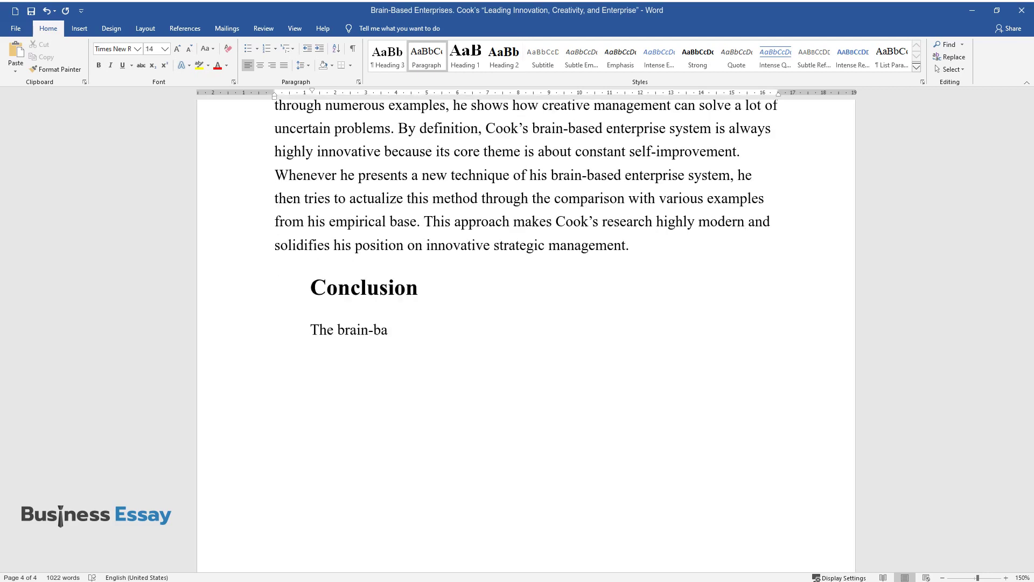
pyautogui.write('sed enterprise system is a model of')
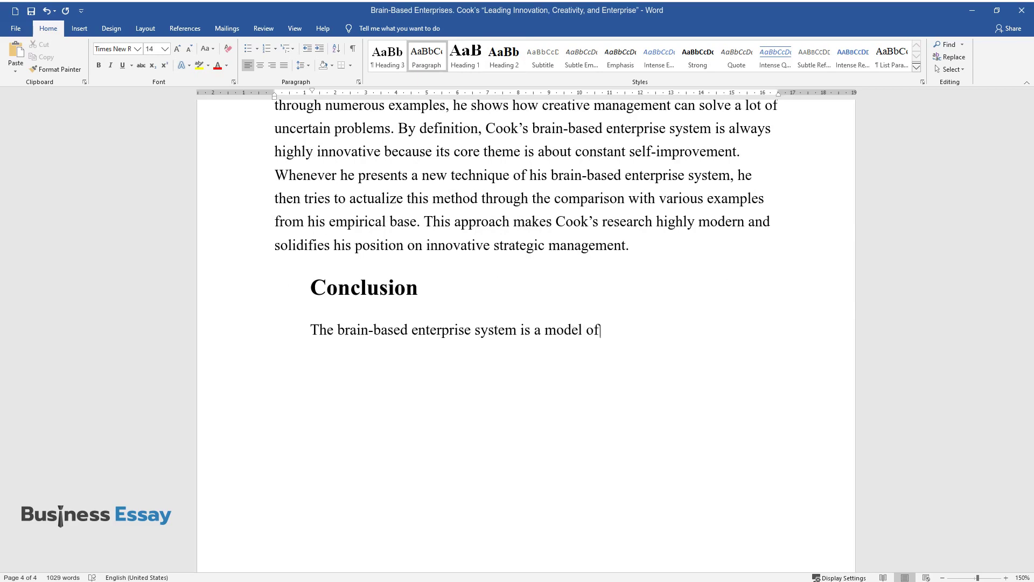
pyautogui.write(' strategic management that can hel')
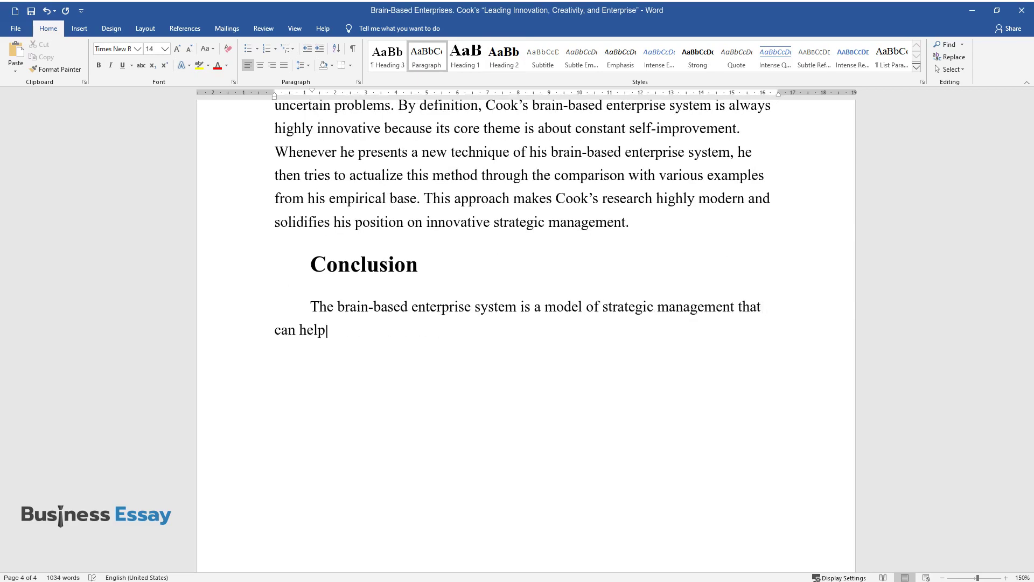
pyautogui.write('p to build a constantly improving co')
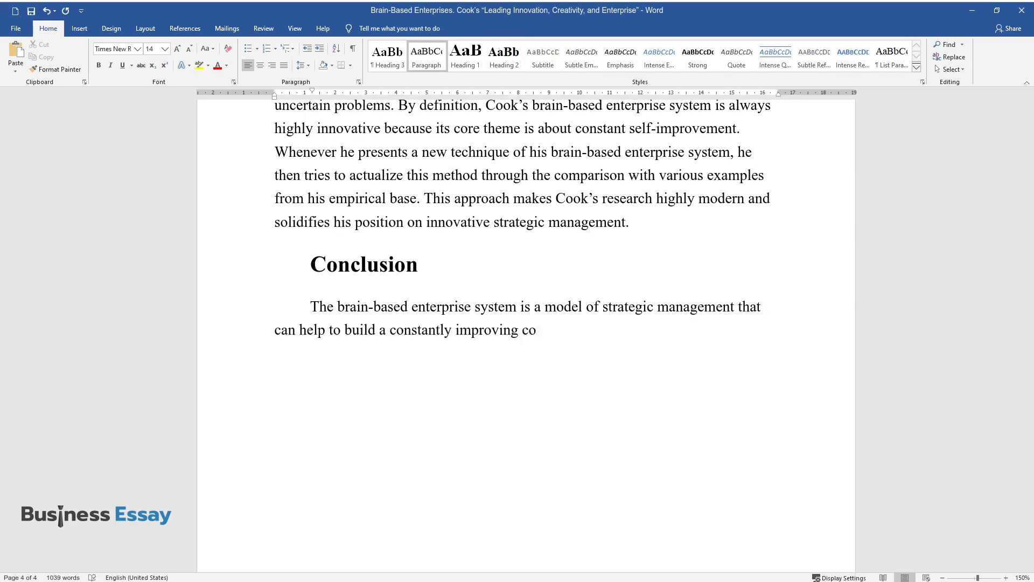
# Step: Add the sentence “The main point of this system is the development of creativity and innovation through the company’s human capital.”
pyautogui.write('mpany. The main point of this syste')
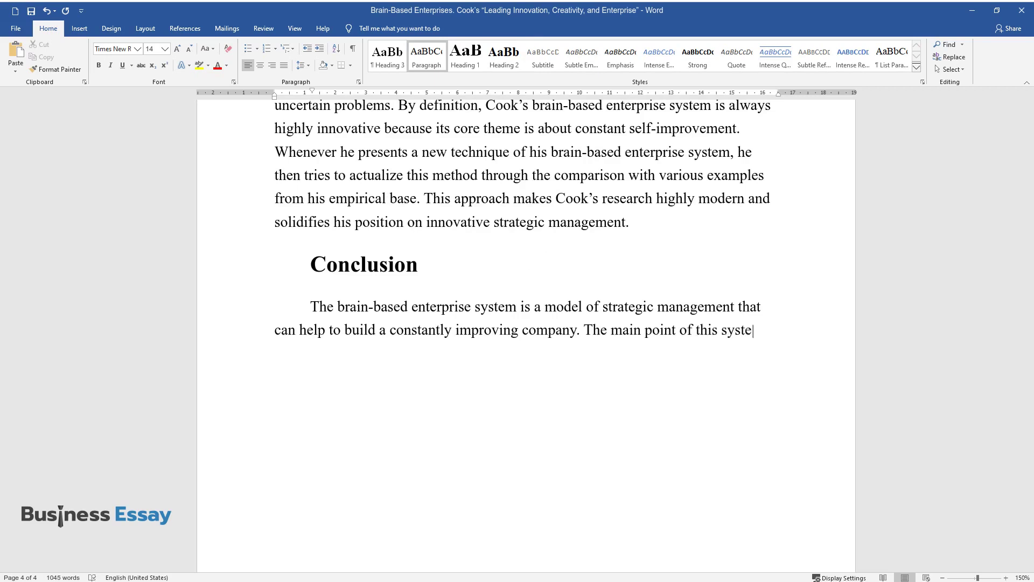
pyautogui.write('m is the development of creativity ')
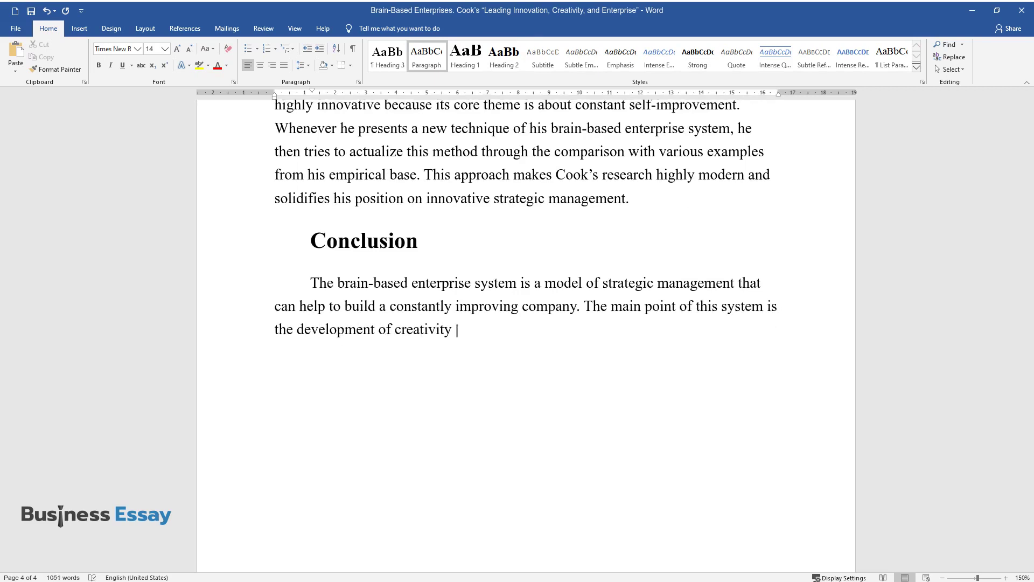
pyautogui.write("and innovation through the company's human capital. C")
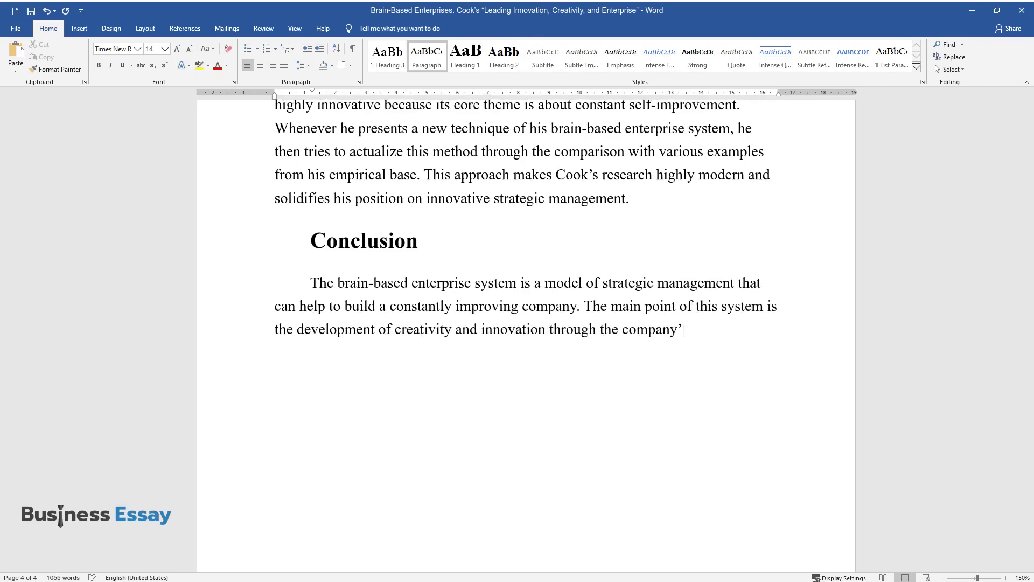
# Step: Continue the conclusion with “Cook’s work extensively researches the phenomenon of brain-based enterprises through relevant empirical data.”
pyautogui.write("ook's work extensively researches t")
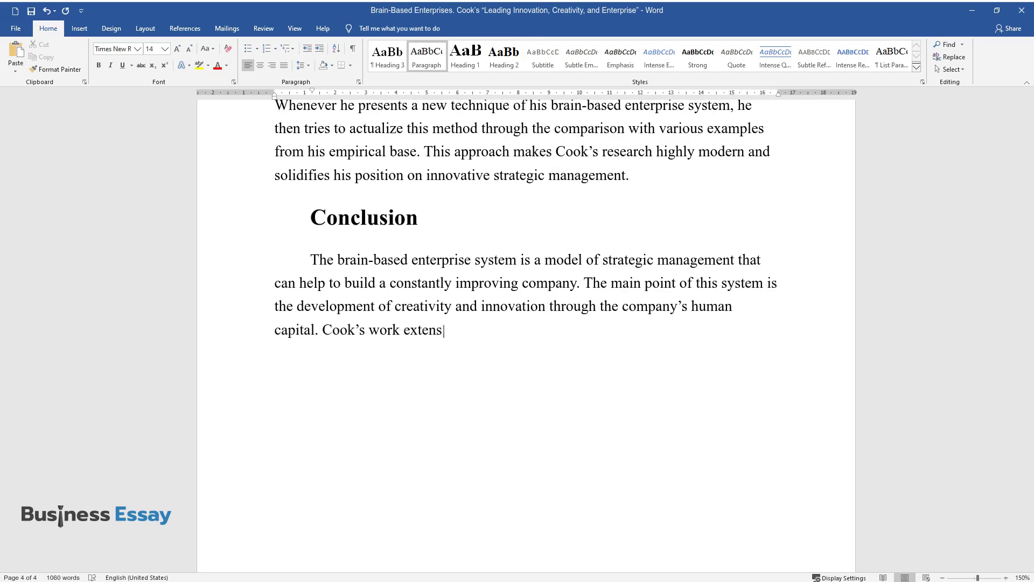
pyautogui.write('he phenomenon of b')
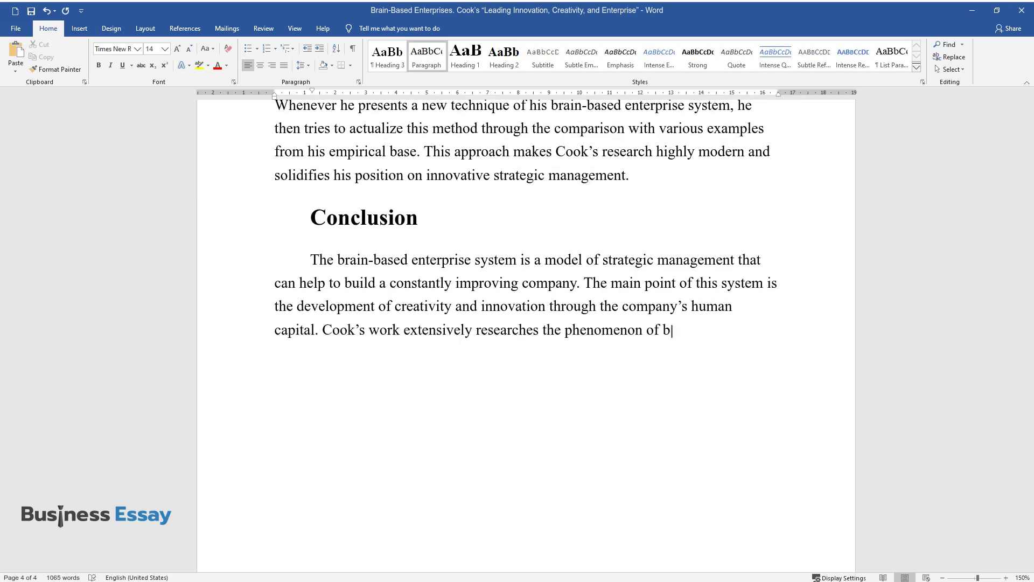
pyautogui.write('rain-based enterprises through relevant emp')
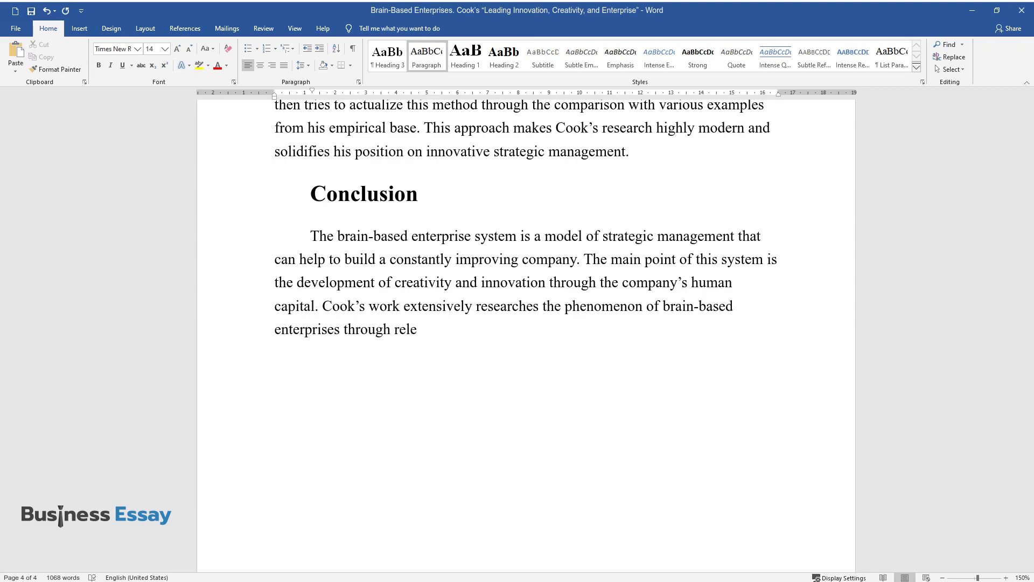
pyautogui.write('irical data. He touches on ')
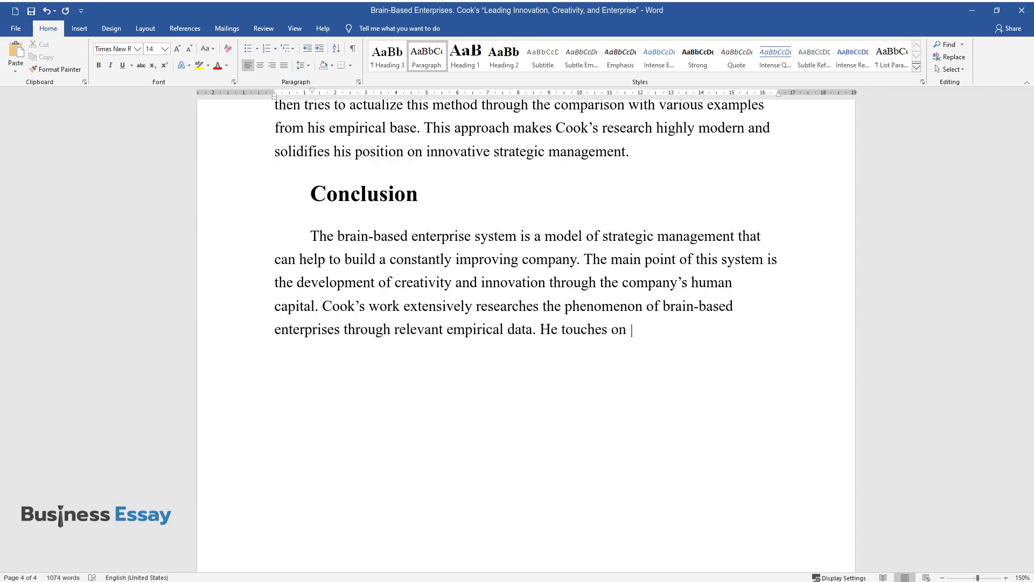
# Step: Write “He touches on the subjects of leadership and cooperation and discusses various approaches of currently leading companies to strategic management.”
pyautogui.write('eadership and coop')
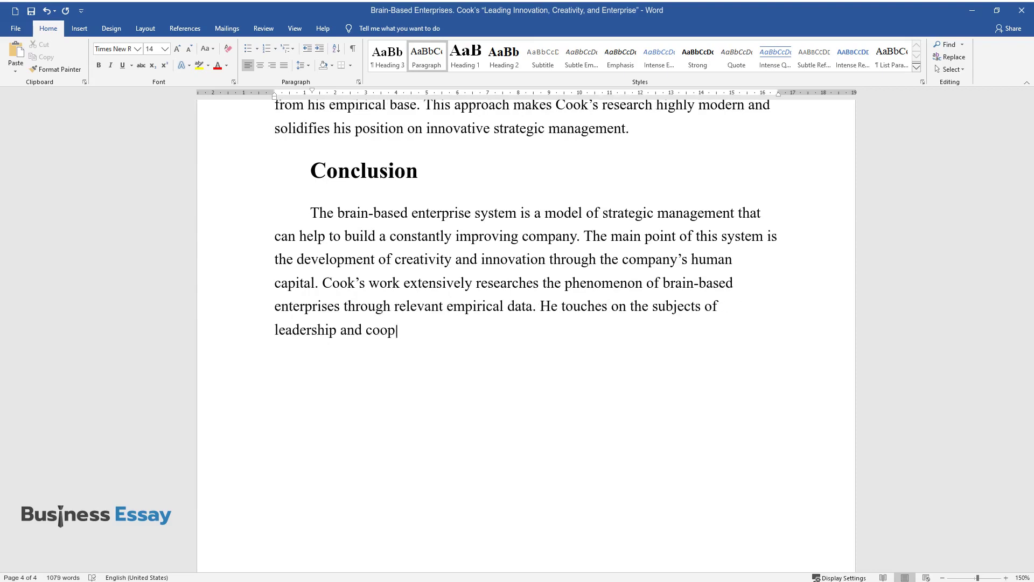
pyautogui.write('eration and discusses various appro')
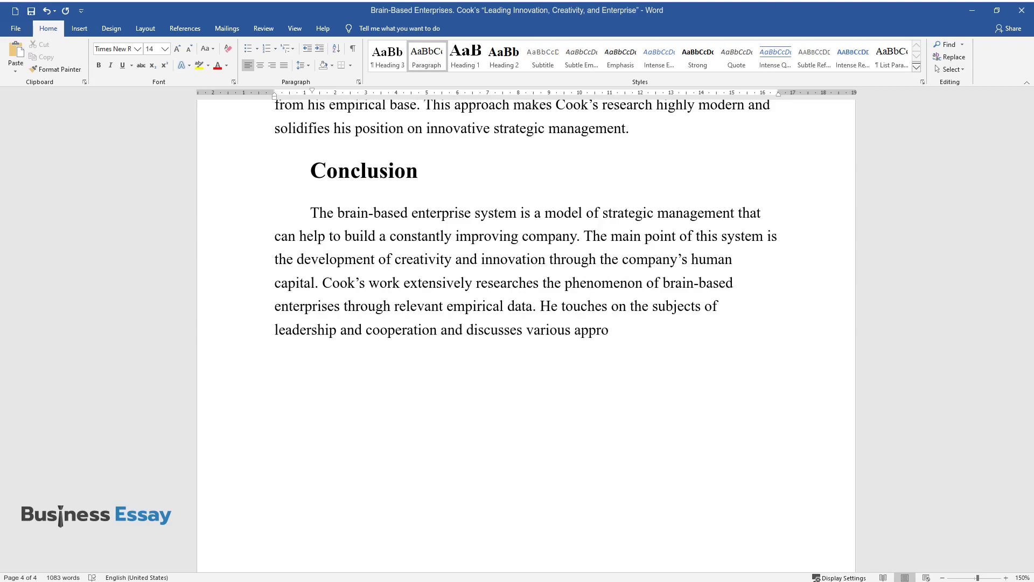
pyautogui.write('aches of currently leading companie')
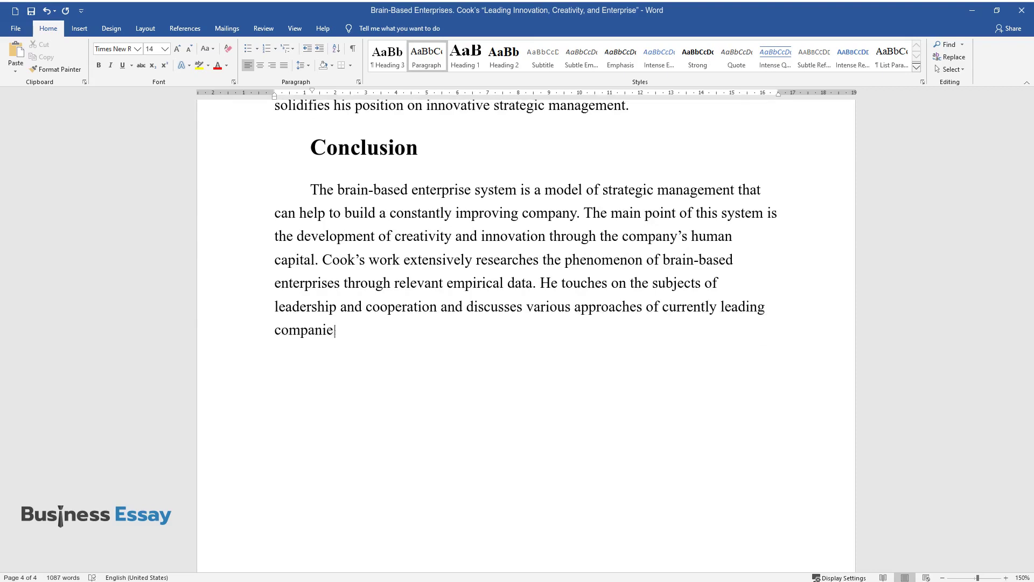
pyautogui.write('s to strategic management. Therefor')
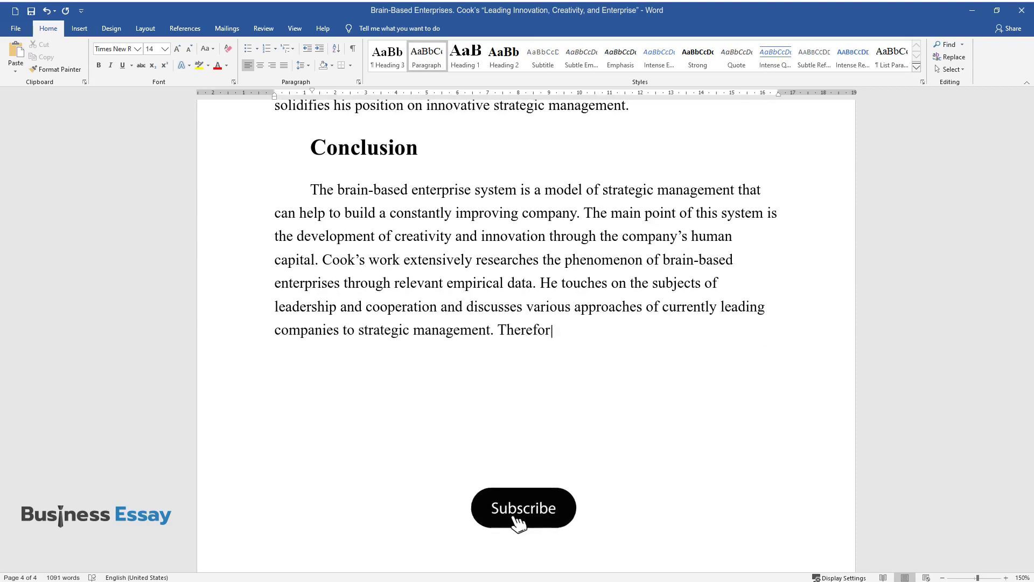
# Step: Begin the following sentence with “Therefore, Cook’s “Leading Innovation, Creativity, and Enterprise” can provide a lot of insight for any modern-day”
pyautogui.write('e, Cook’s “Leading Innovation, Crea')
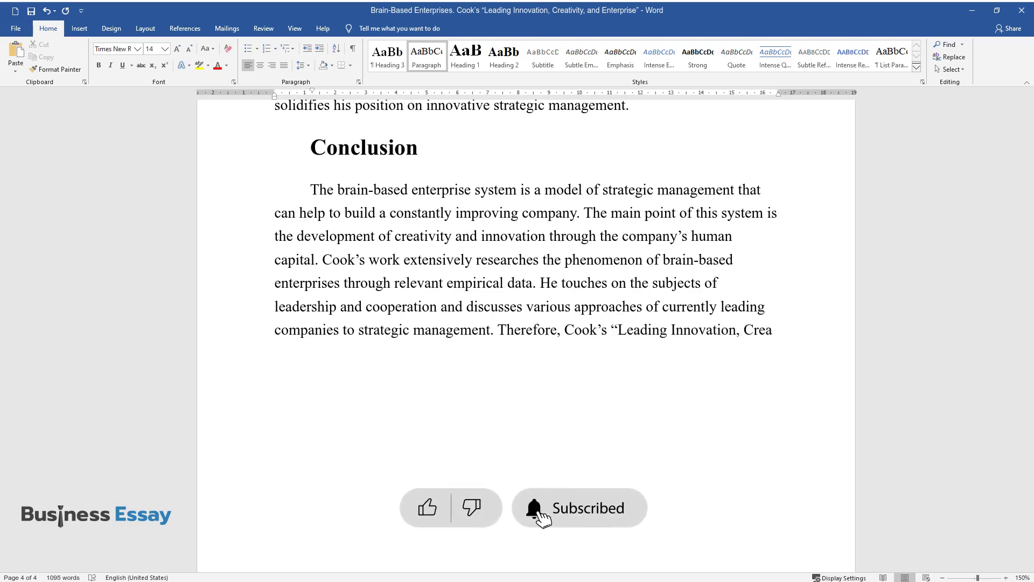
pyautogui.write('tivity, and Enterprise” can provide')
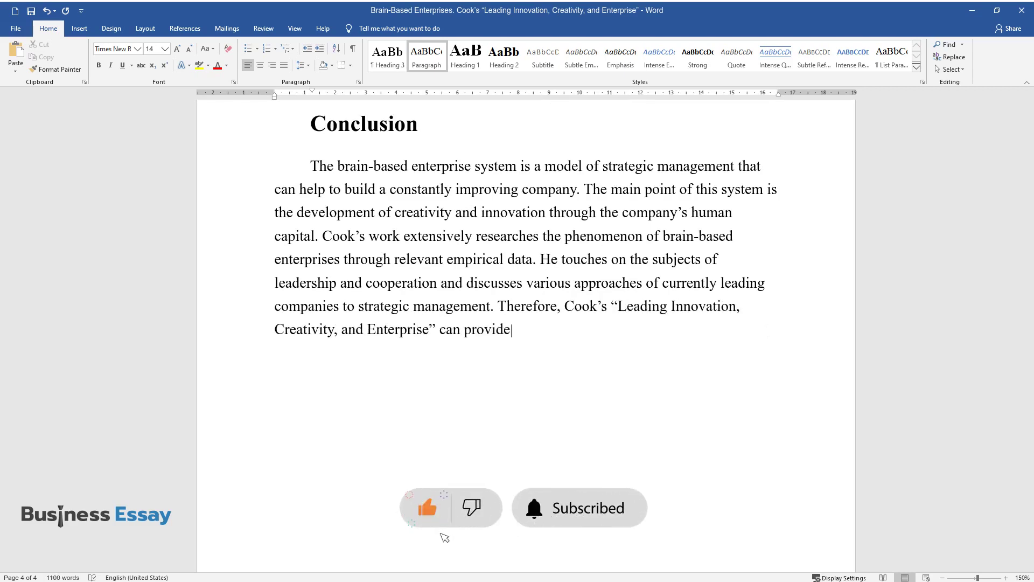
pyautogui.write(' a lot of insight for any modern-day entrepre')
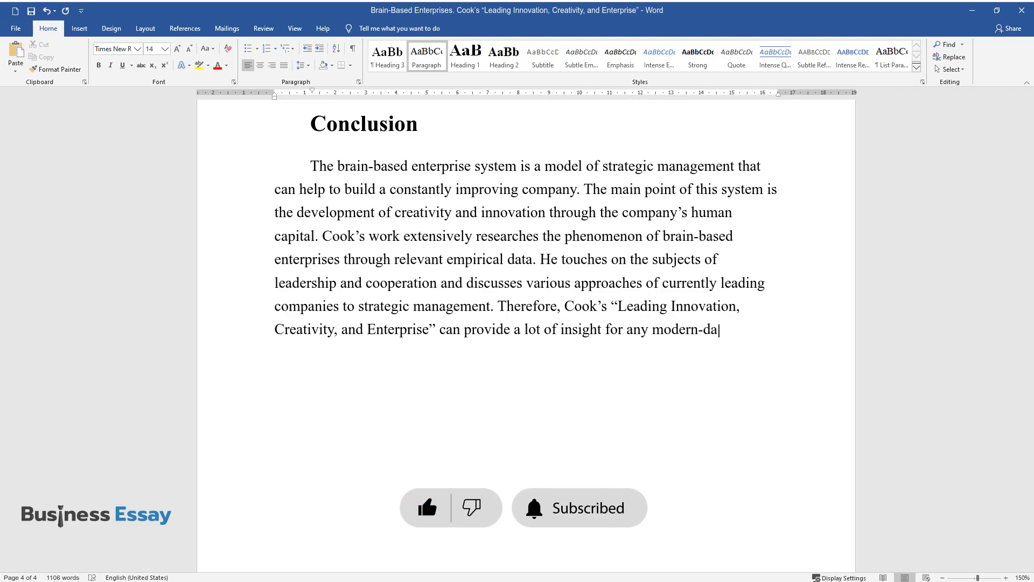